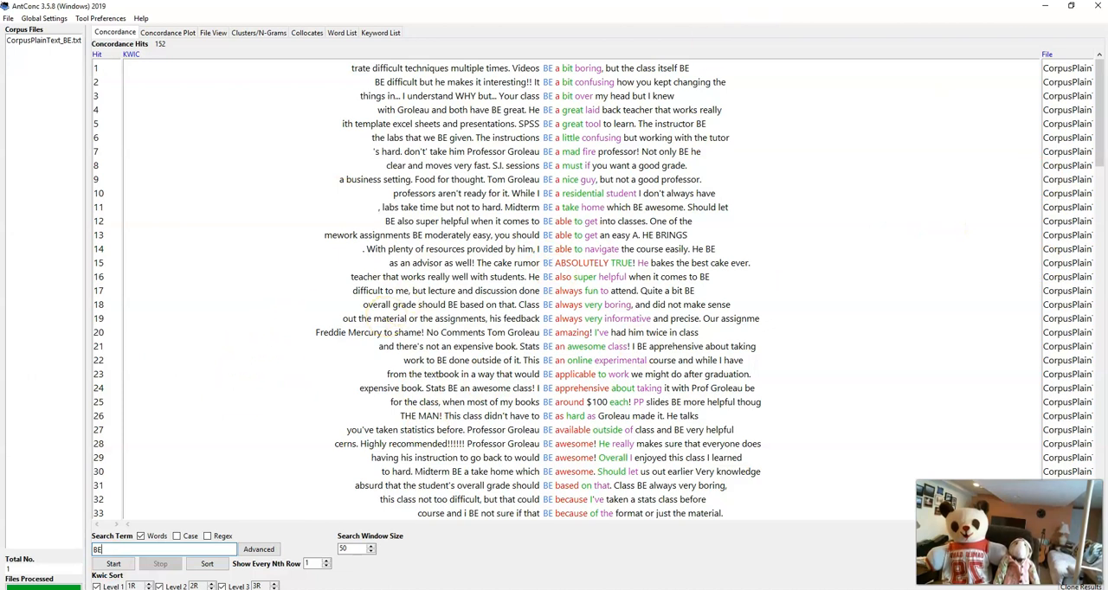
Switch to the CorpusExcel.xlsx workbook in Excel and replace every standalone "is" in the comments with "#BE@".
click(1045, 7)
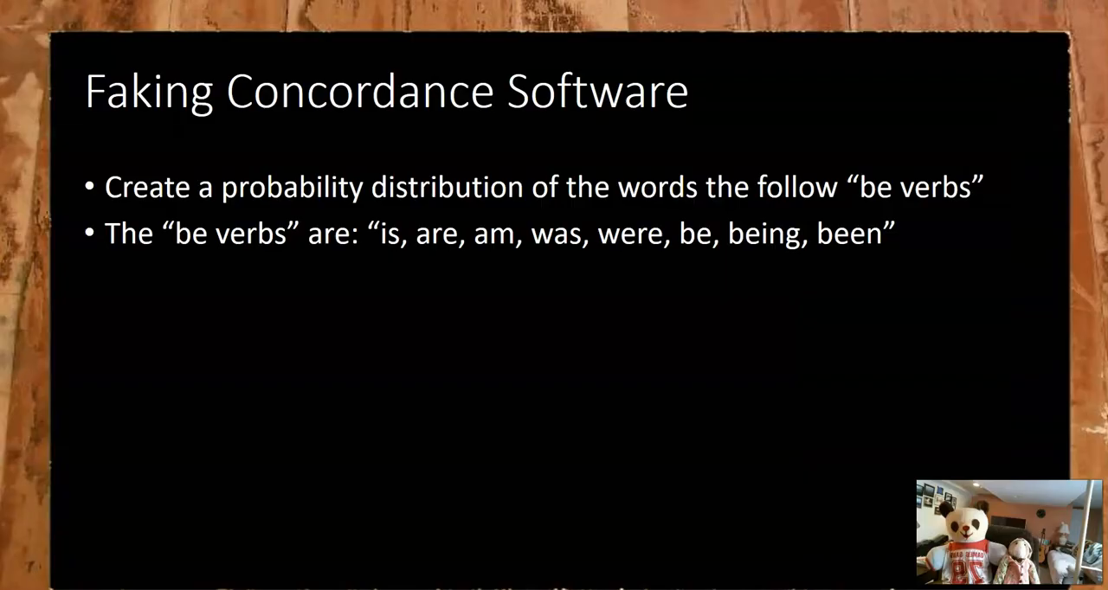
key(alt+Tab)
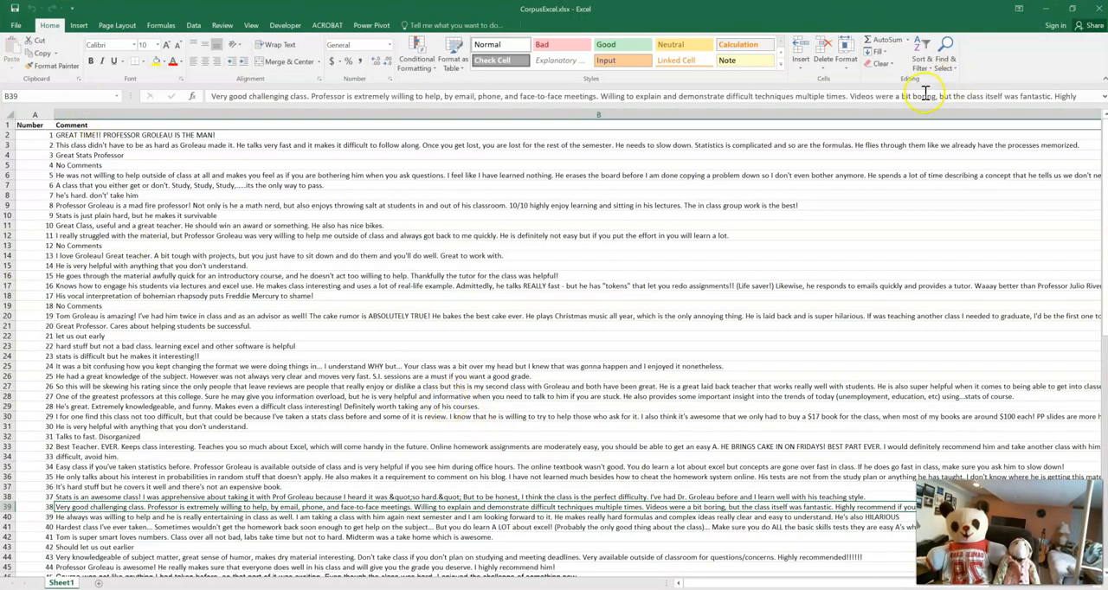
click(946, 61)
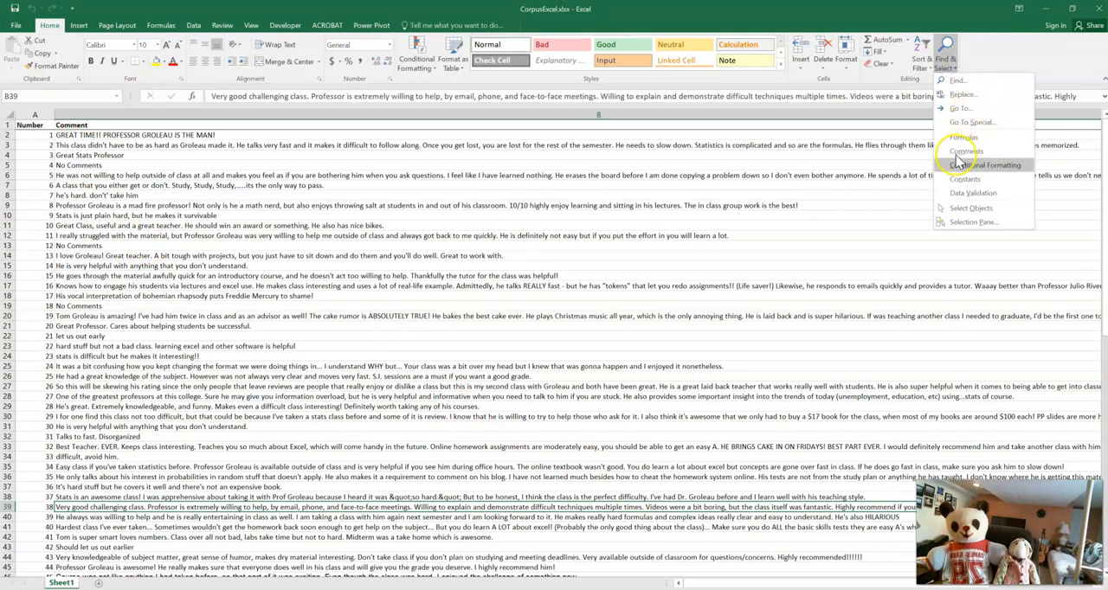
click(960, 97)
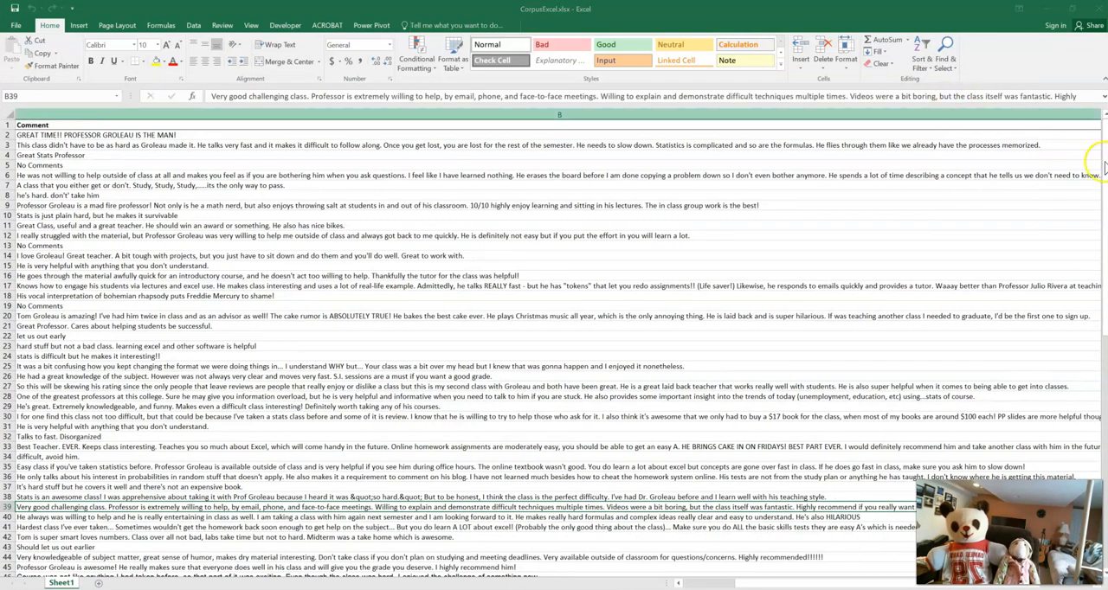
drag(1017, 201, 470, 109)
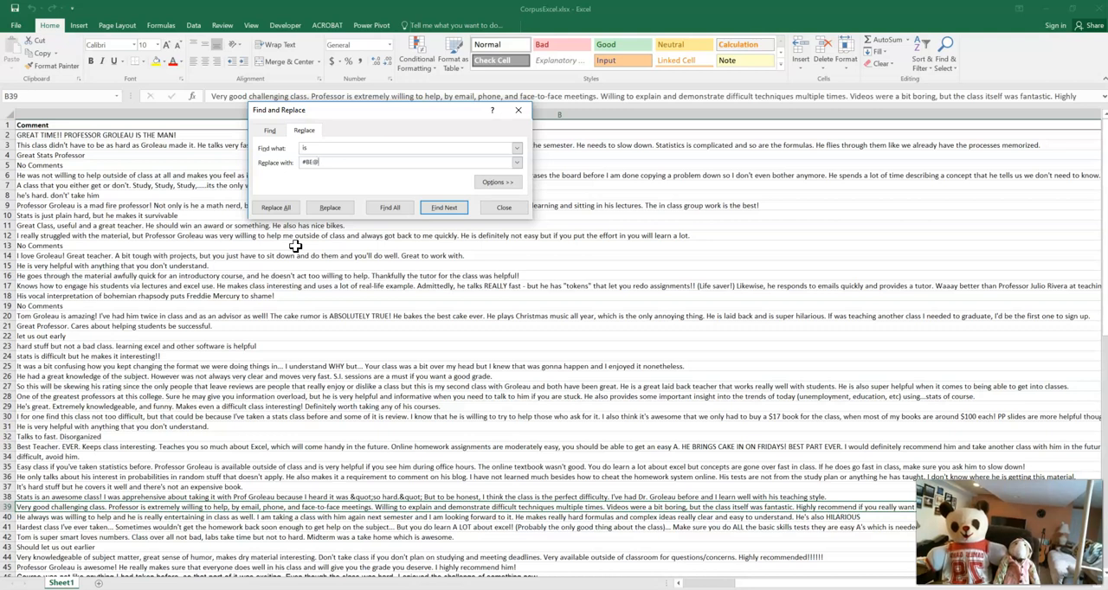
click(295, 247)
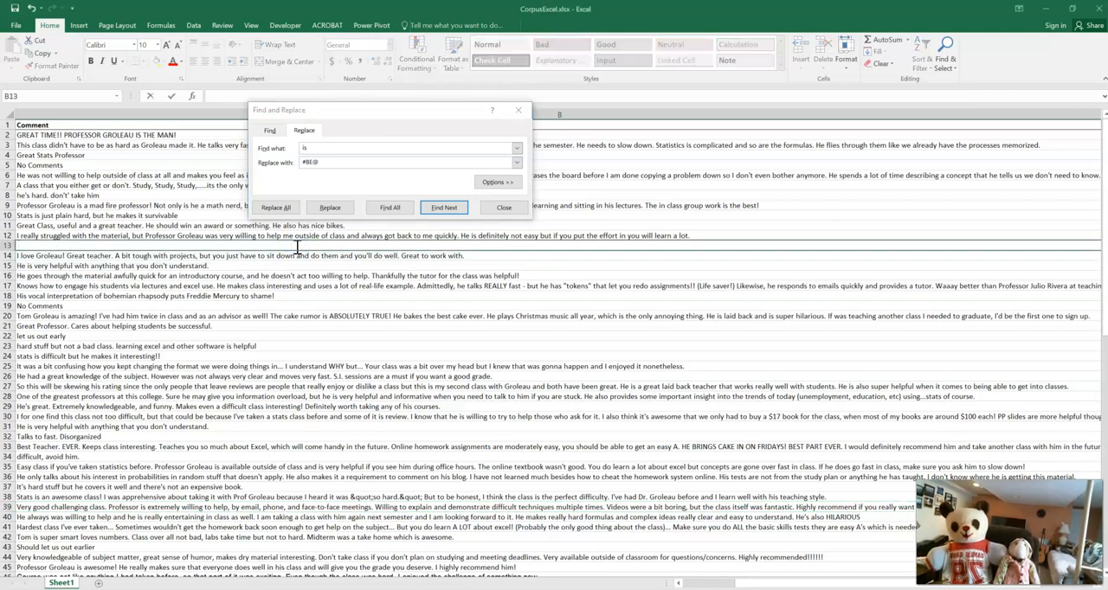
click(309, 167)
click(275, 208)
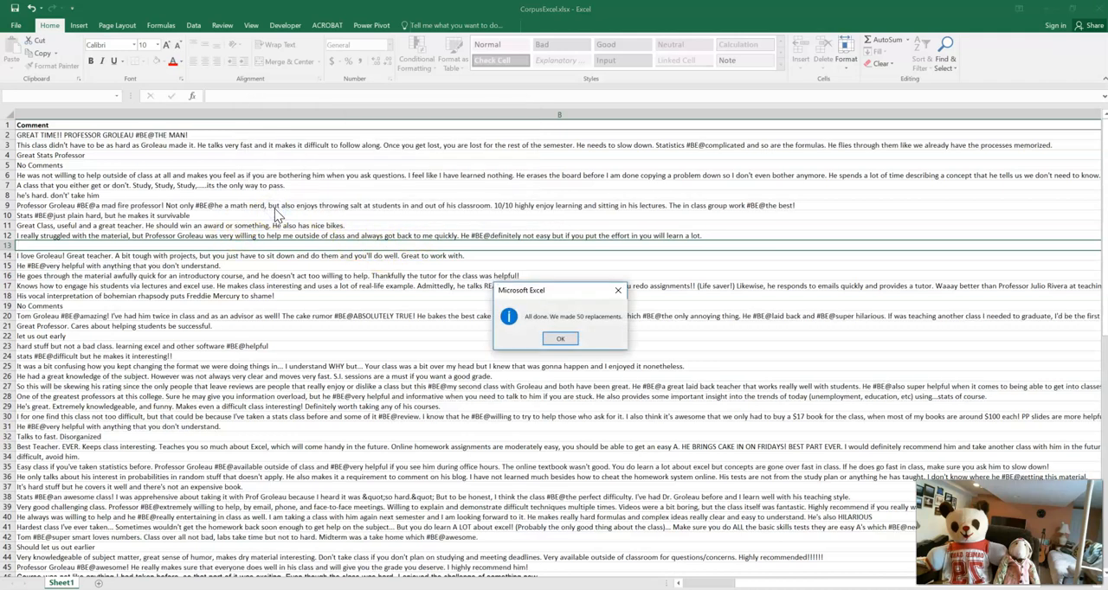
click(560, 338)
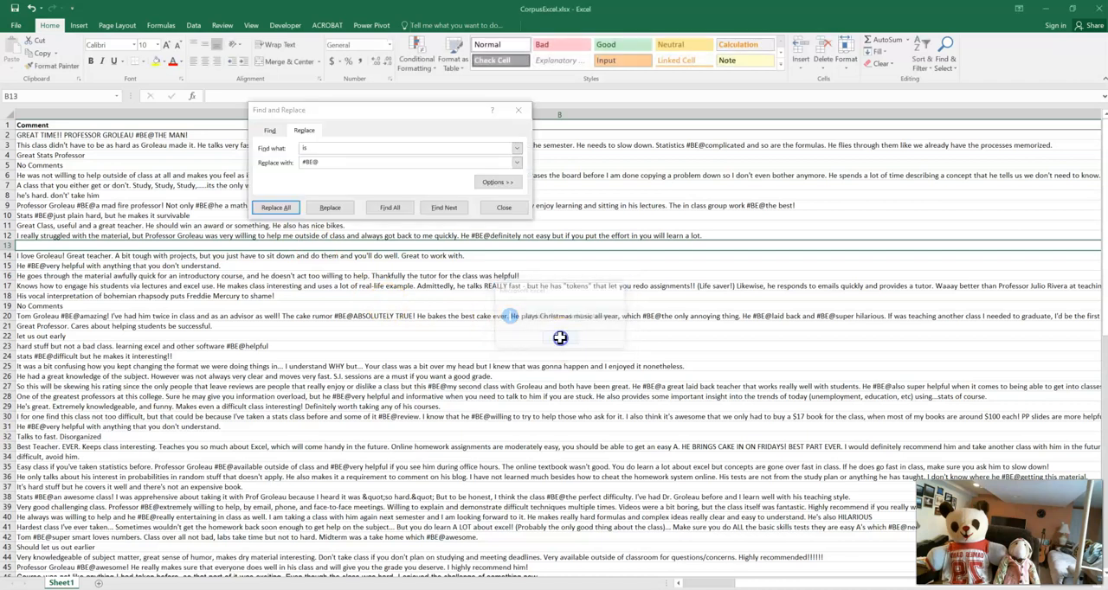
Replace every standalone "are" in the comments with "#BE@".
click(320, 146)
key(BackSpace)
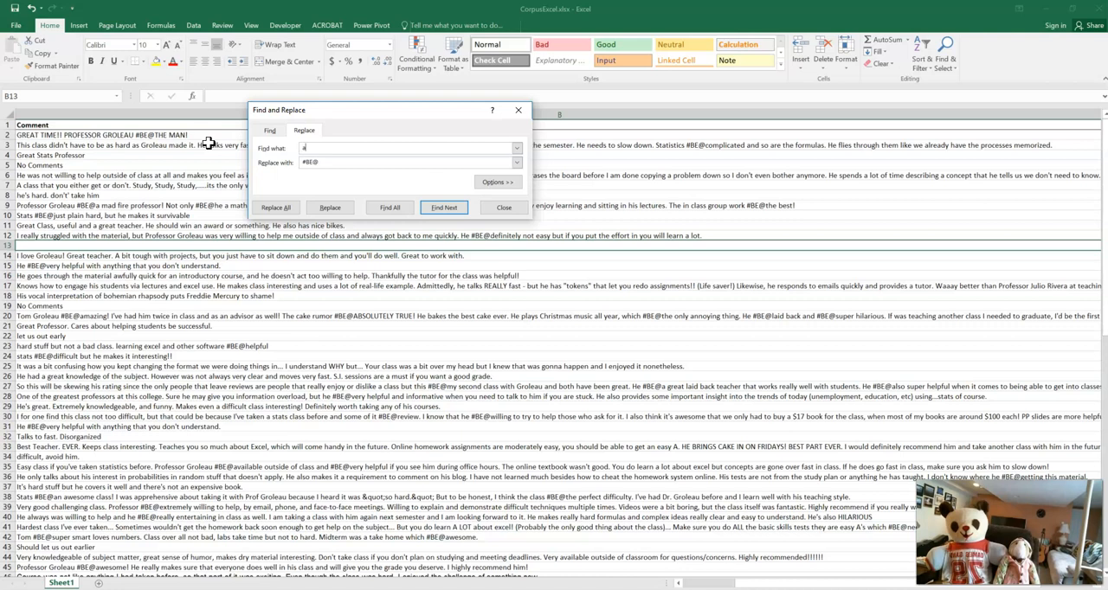
click(279, 208)
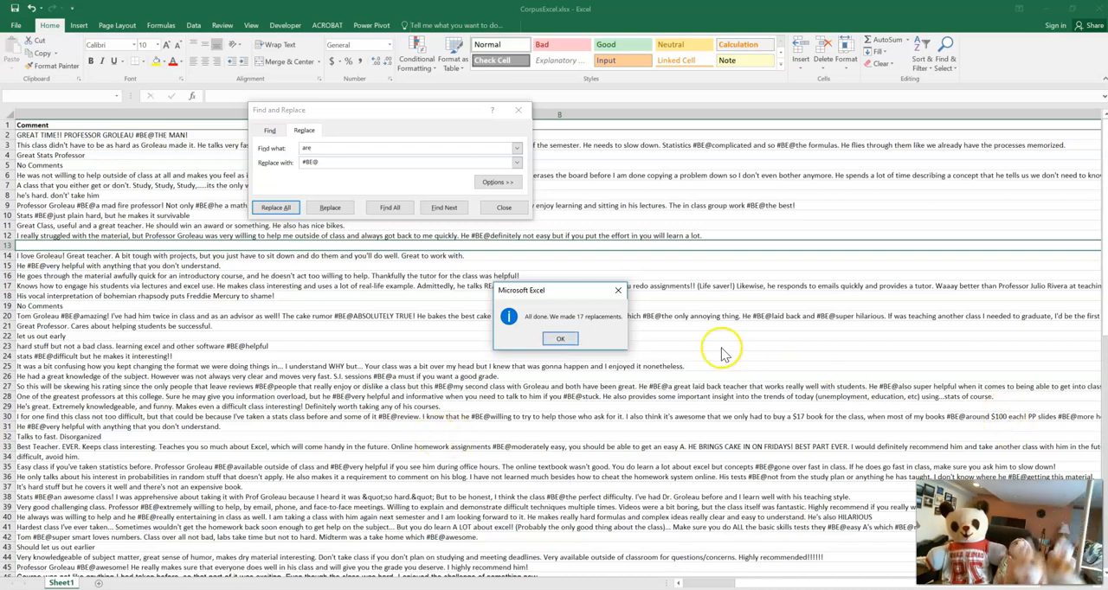
click(560, 337)
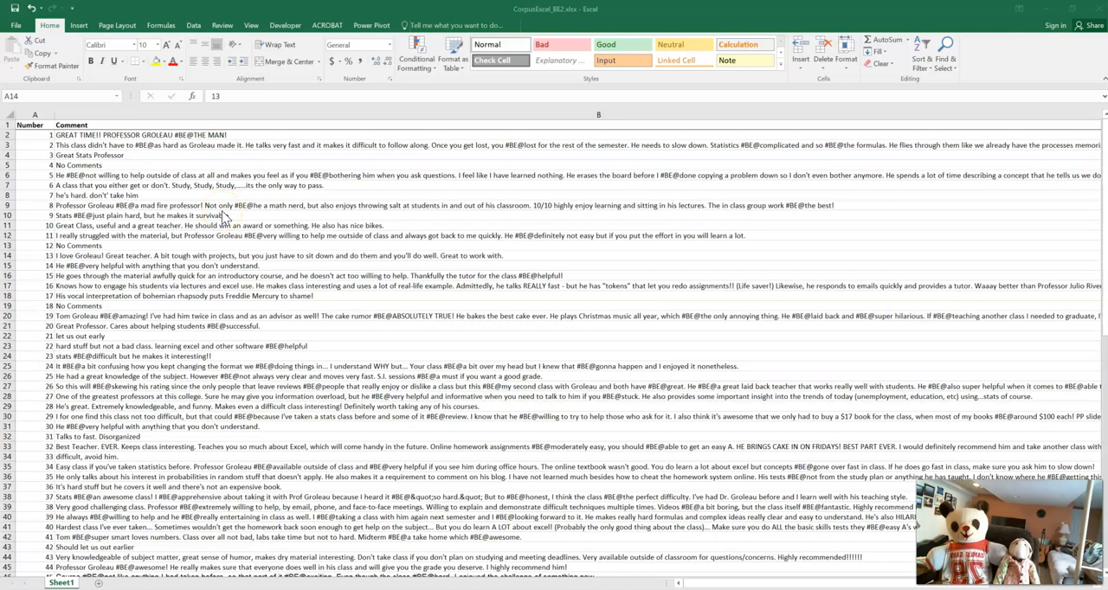
Split the Comment column into separate columns with Text to Columns, delimited by tab and the custom character "#".
click(183, 111)
click(182, 110)
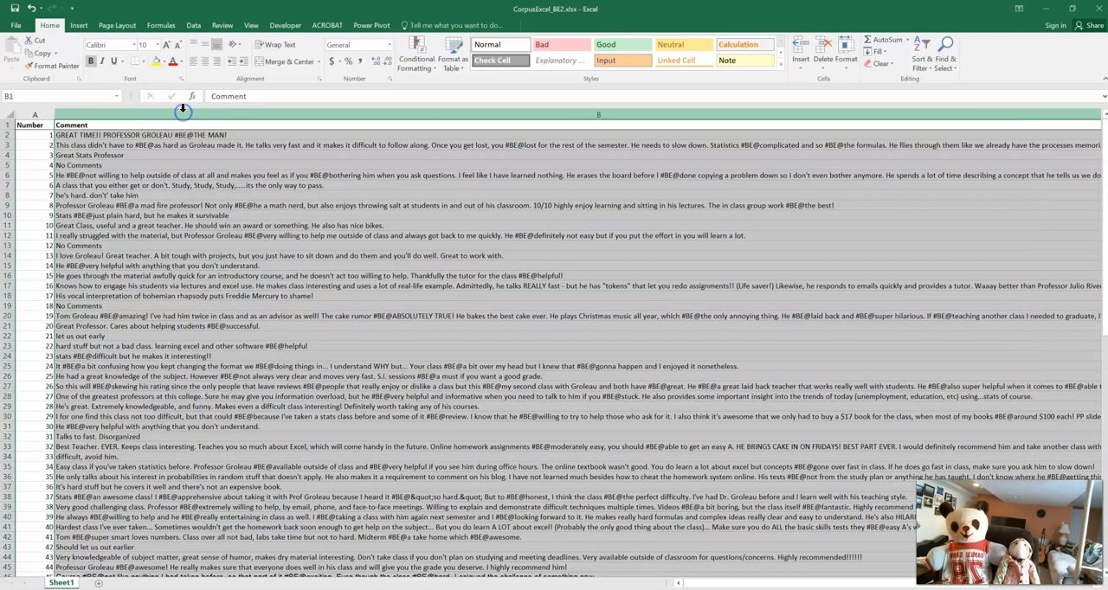
click(196, 25)
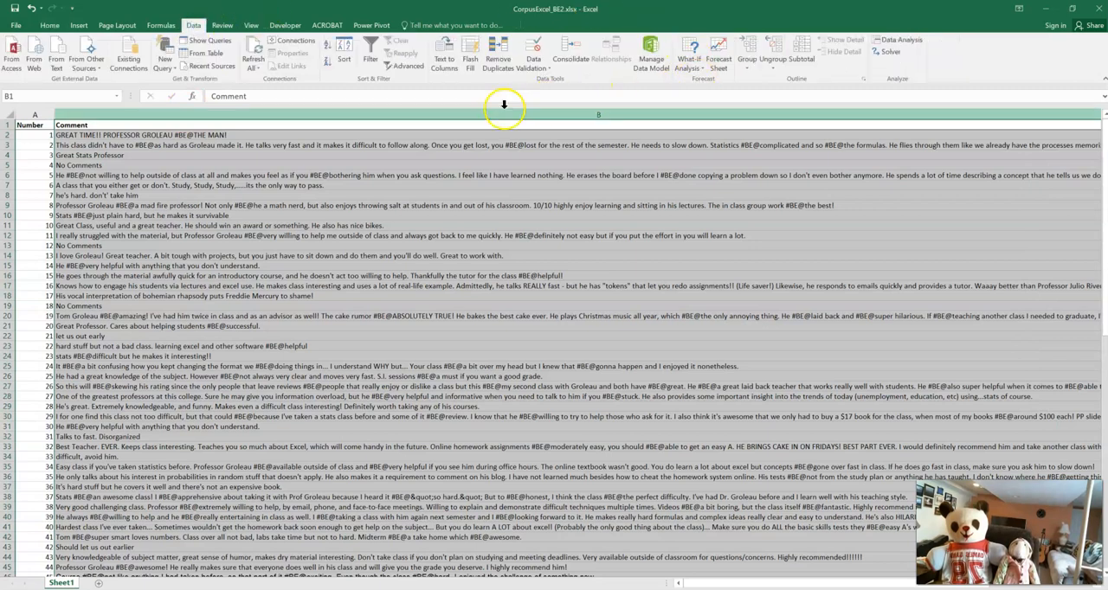
click(444, 66)
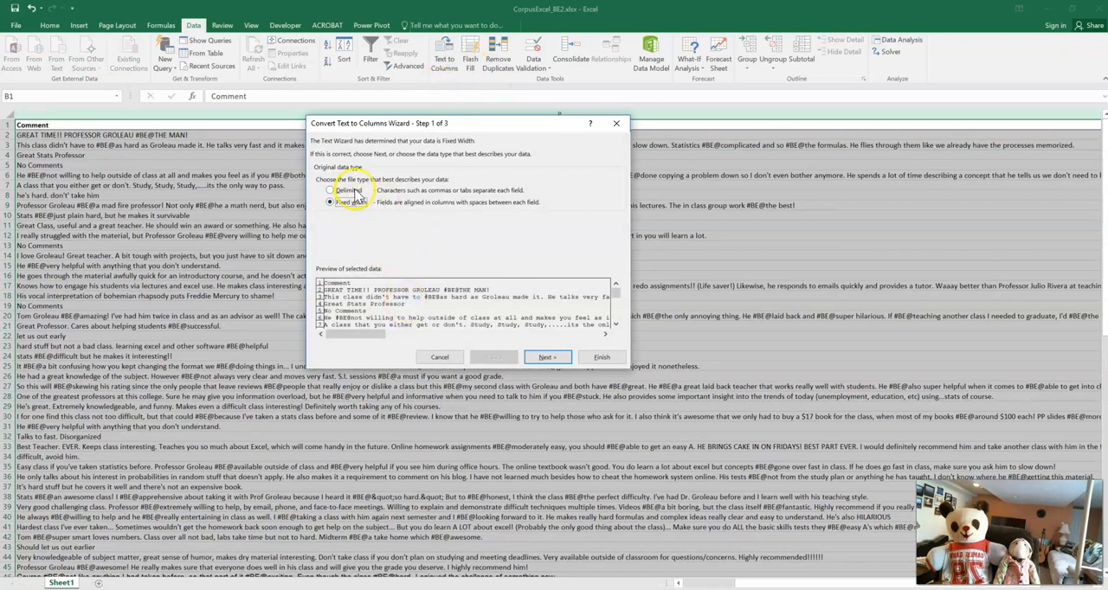
click(545, 357)
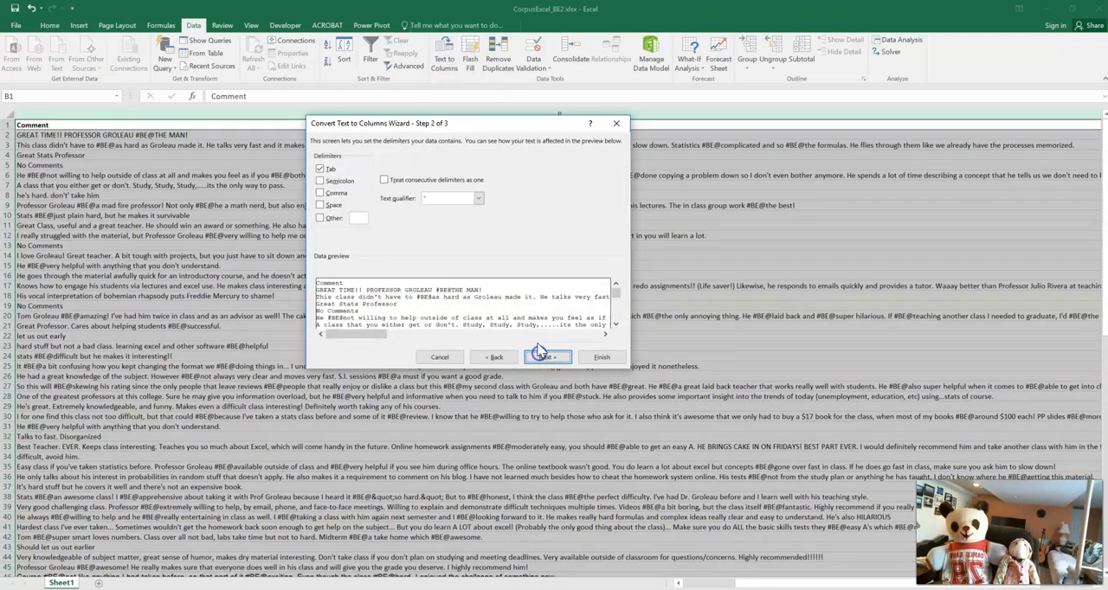
click(354, 220)
text(#)
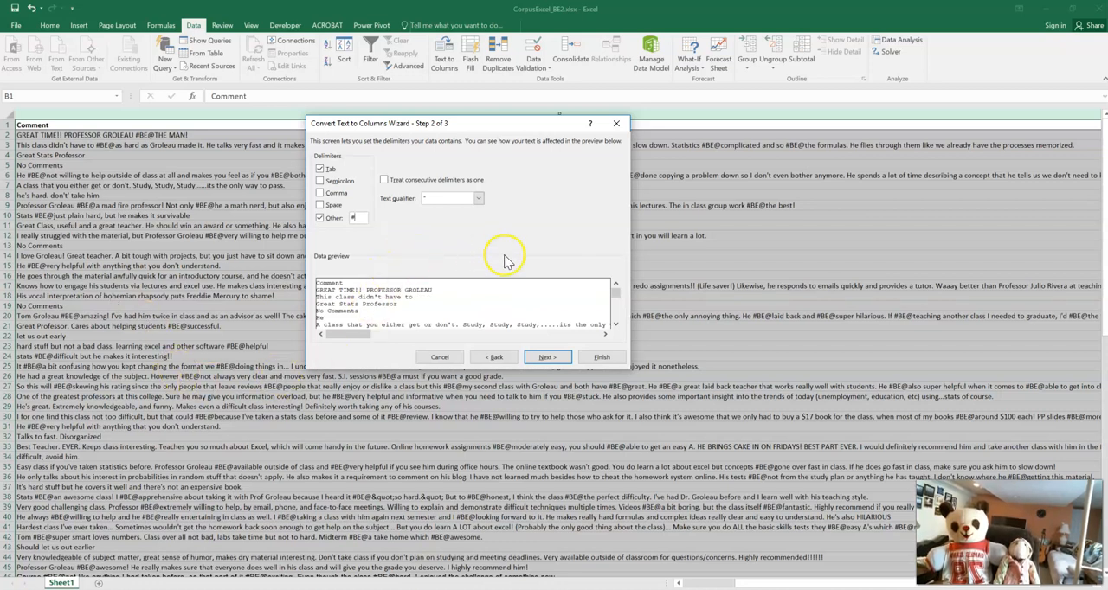
click(545, 359)
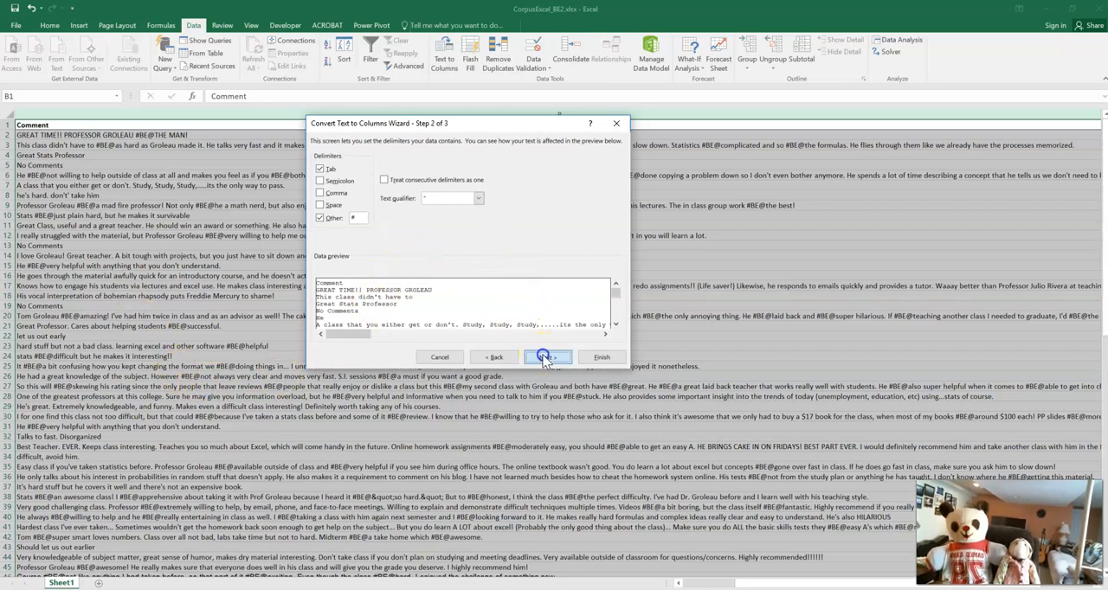
click(606, 360)
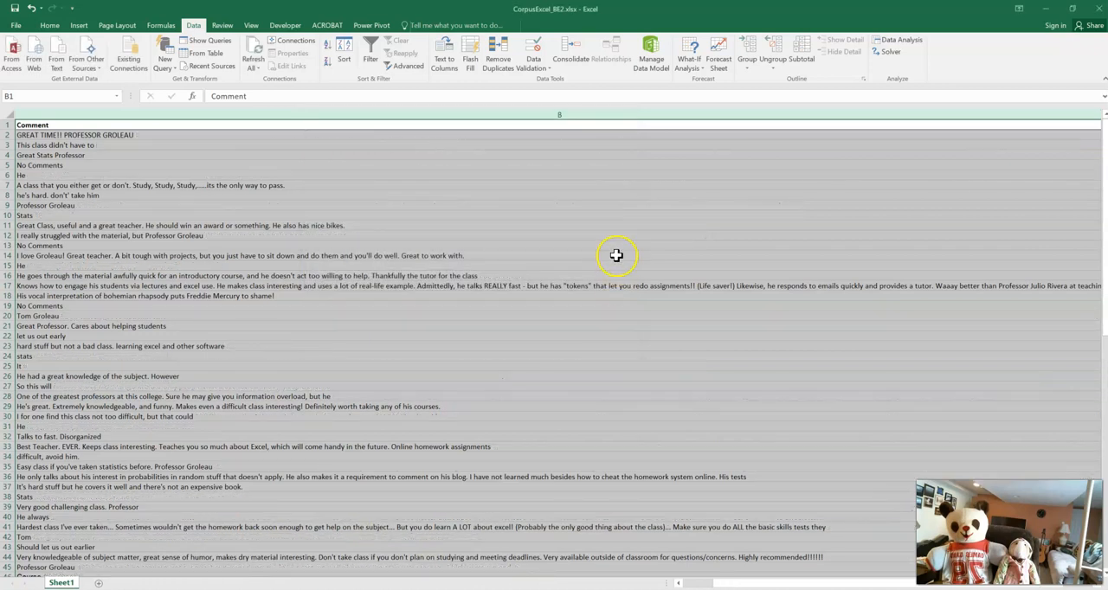
Delete the Number column from the sheet.
click(611, 224)
key(Left)
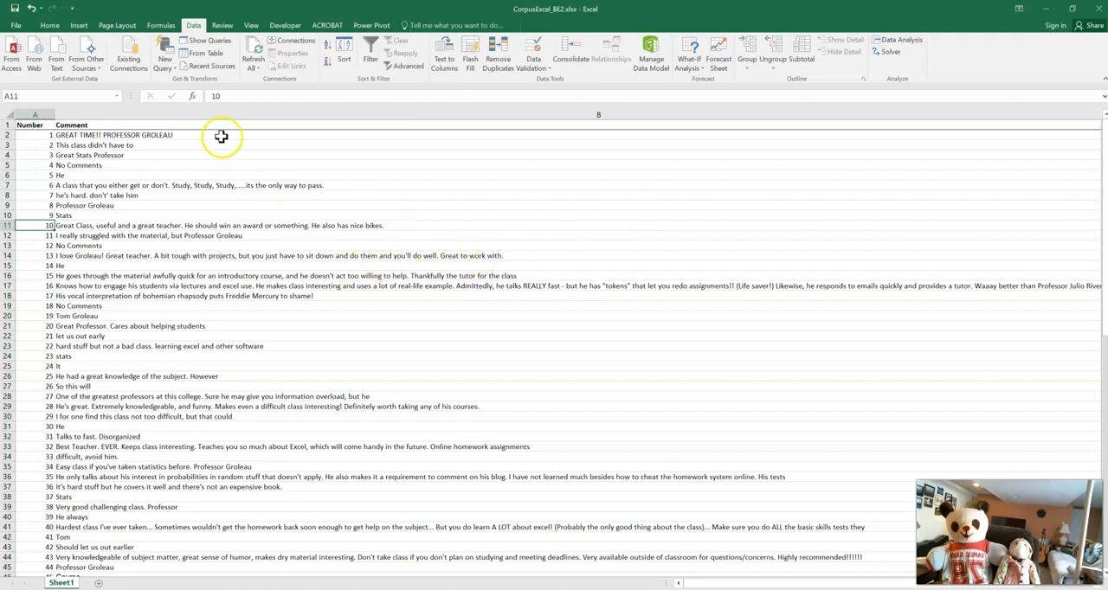
click(46, 108)
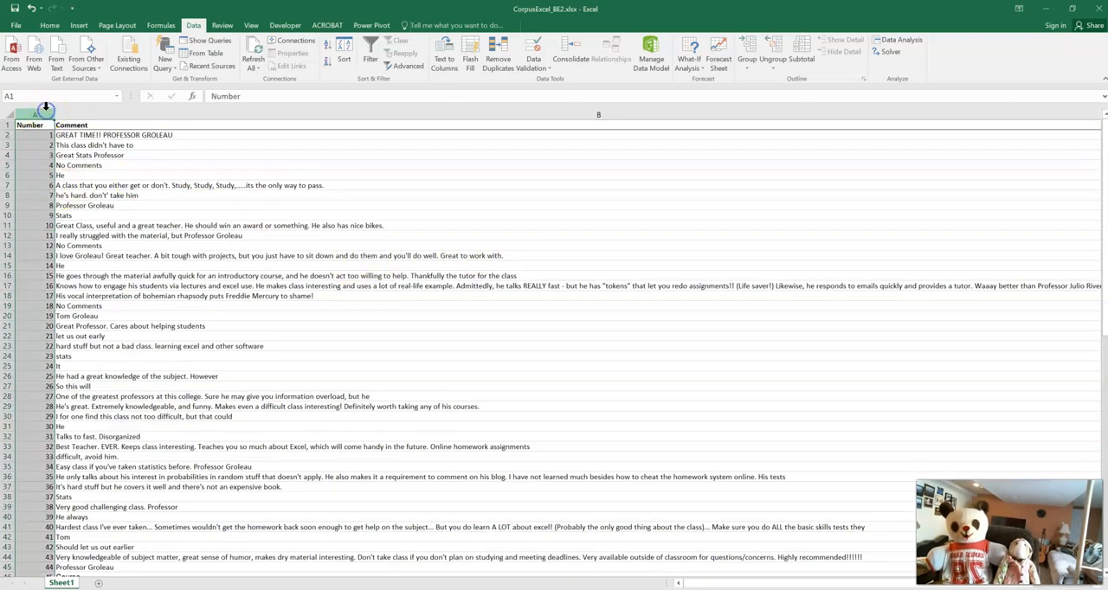
right_click(40, 111)
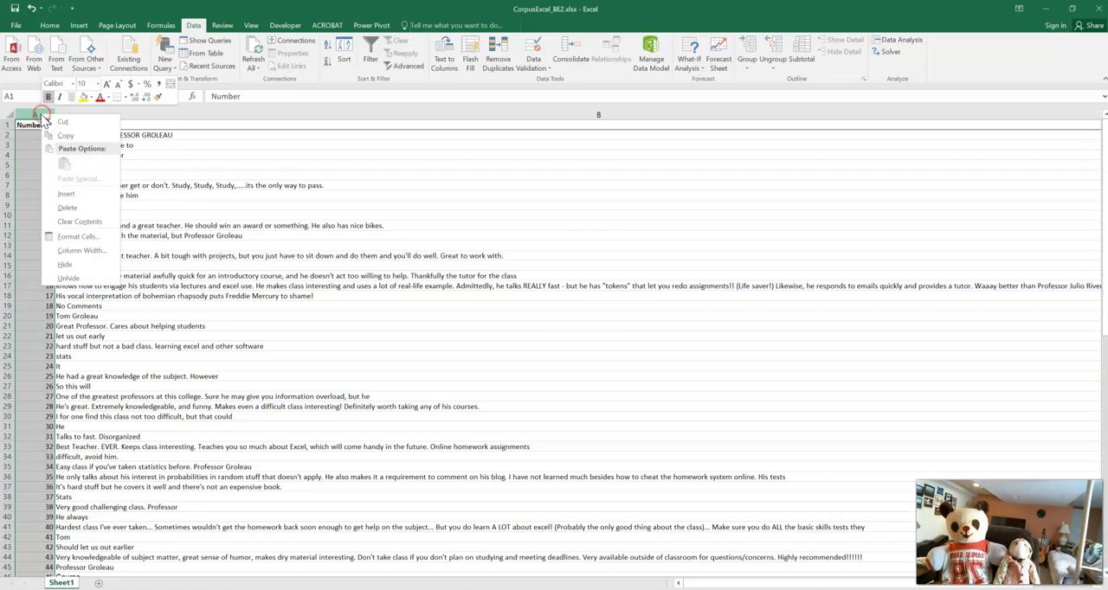
click(65, 207)
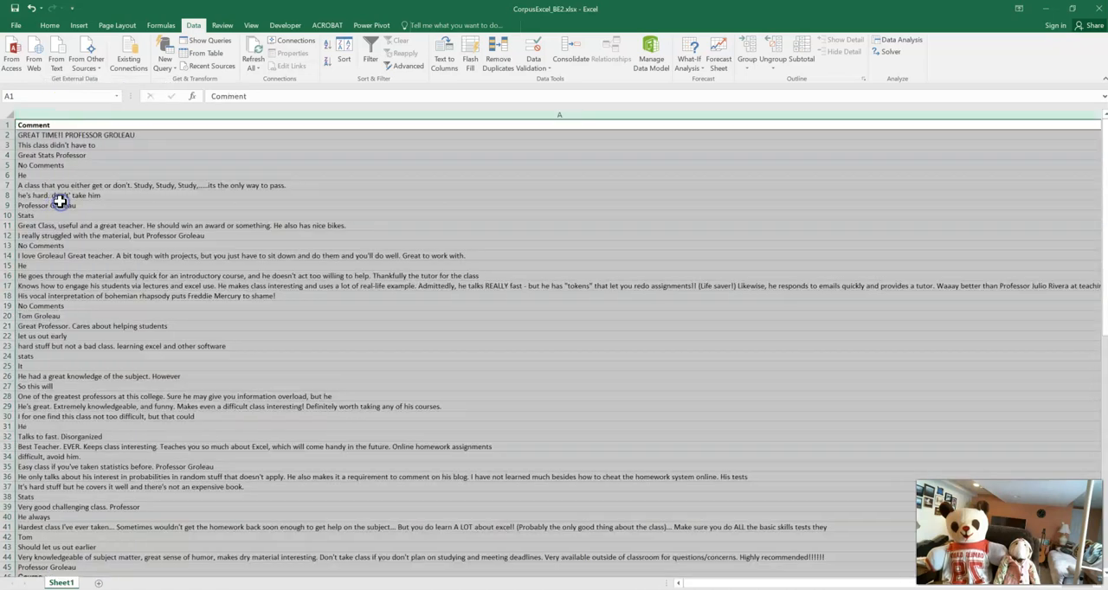
Autofit column B to its contents and compare its BE@ fragments with the leading text in column A.
key(Right)
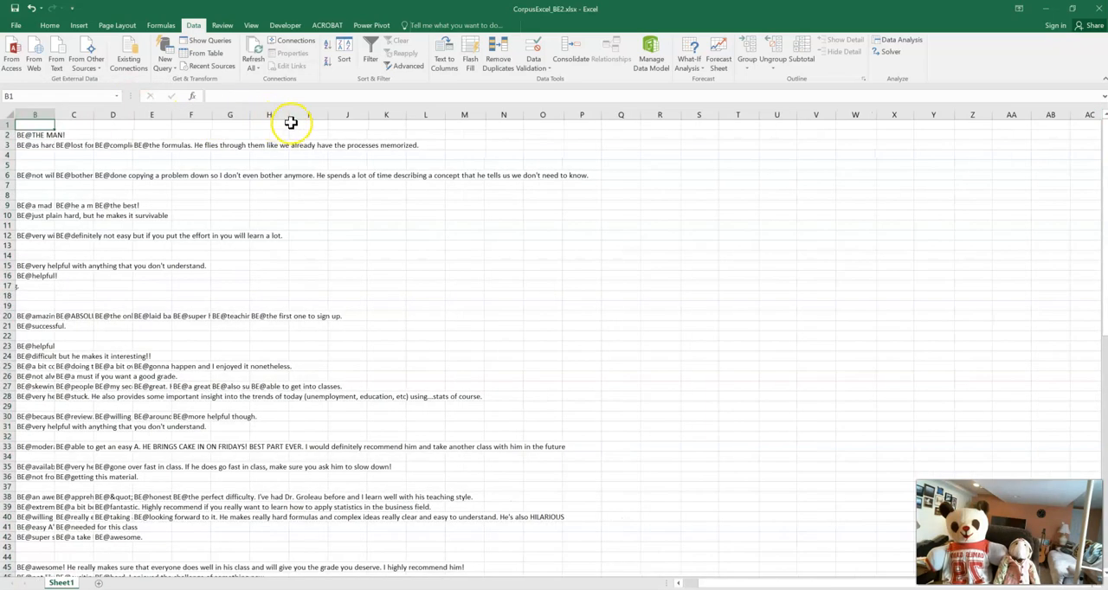
double_click(53, 114)
click(55, 136)
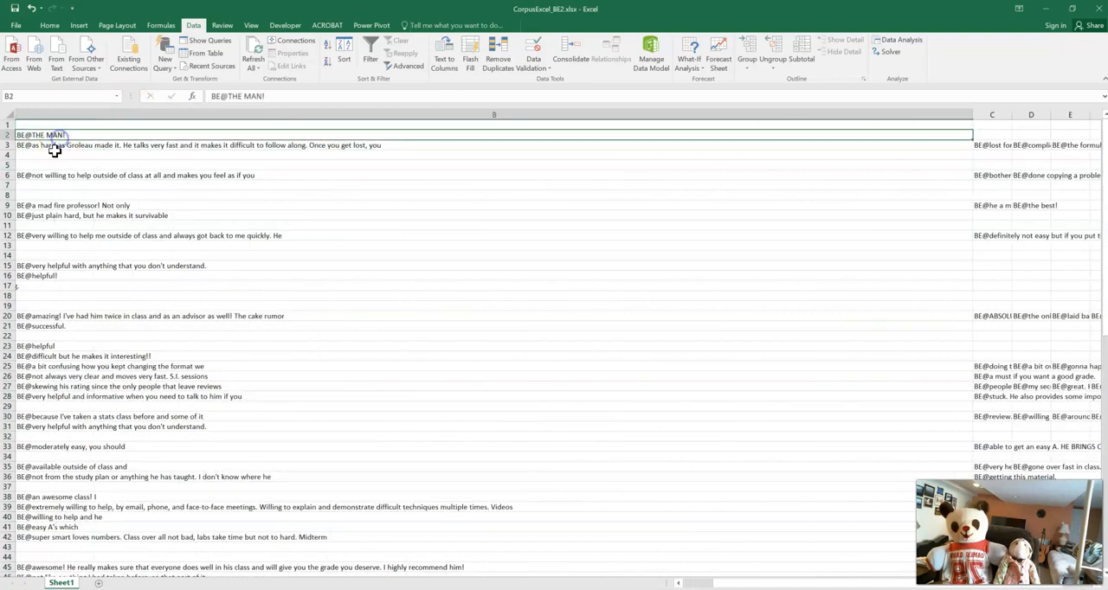
key(Down)
key(Down)
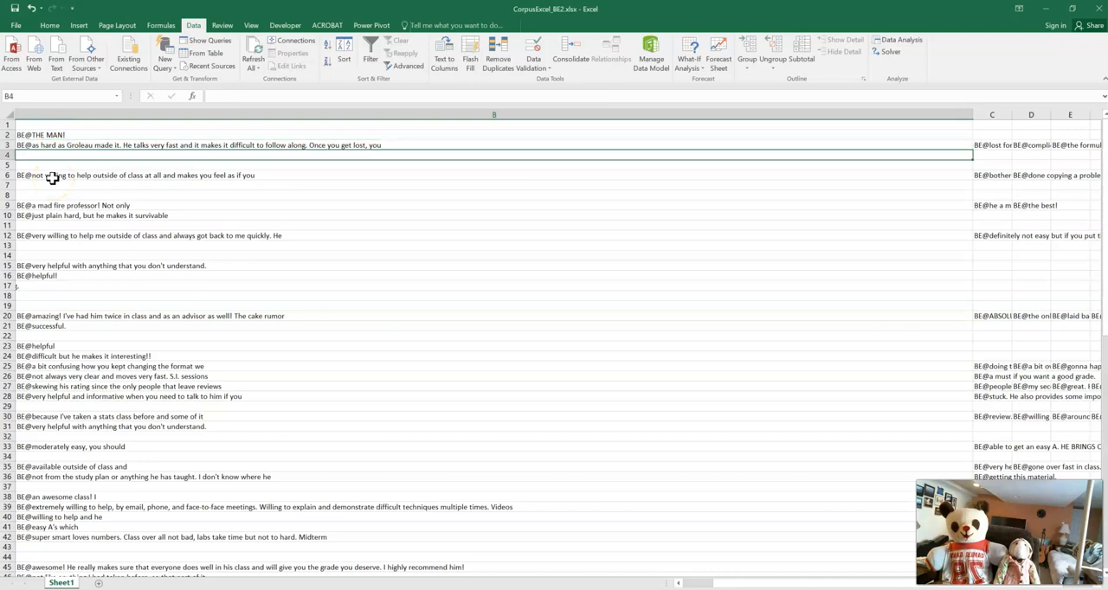
key(Down)
key(Down)
key(Left)
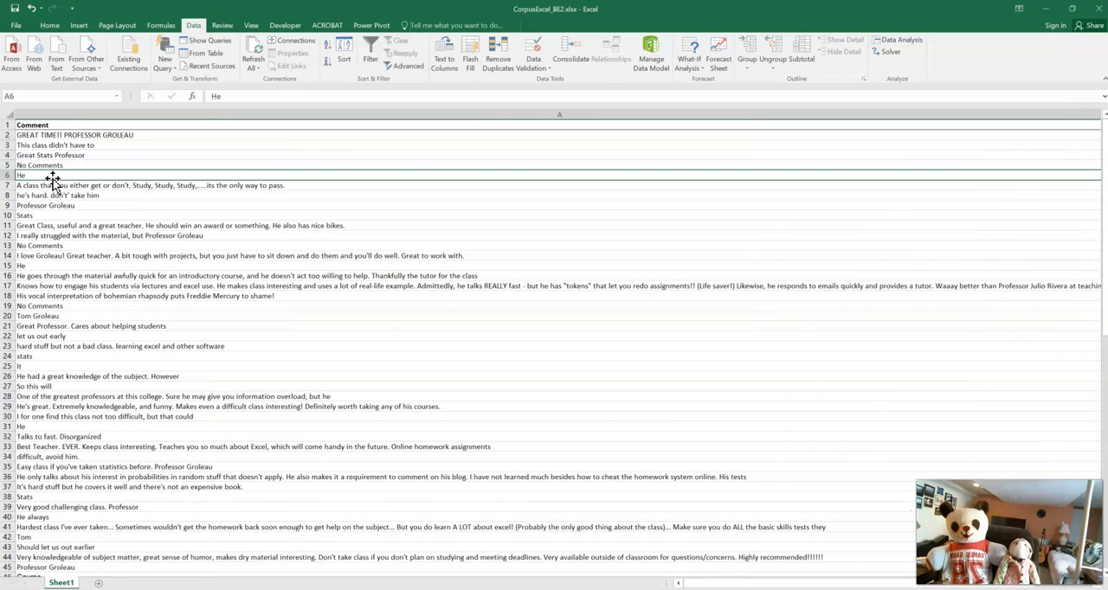
Delete the Comment column that holds the text preceding the first BE@ fragment.
click(76, 114)
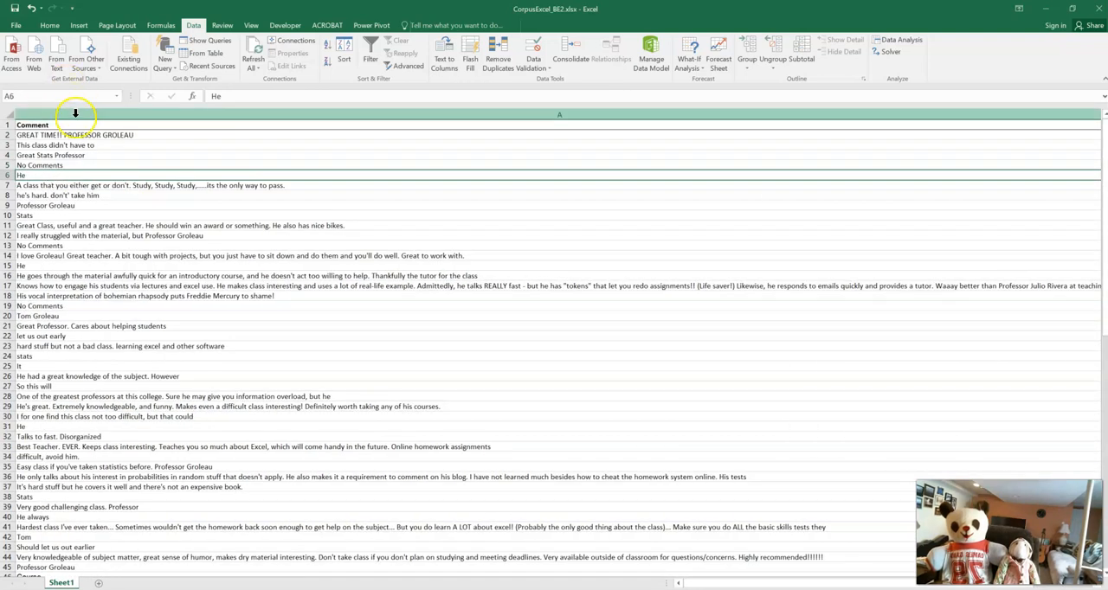
click(75, 114)
right_click(76, 115)
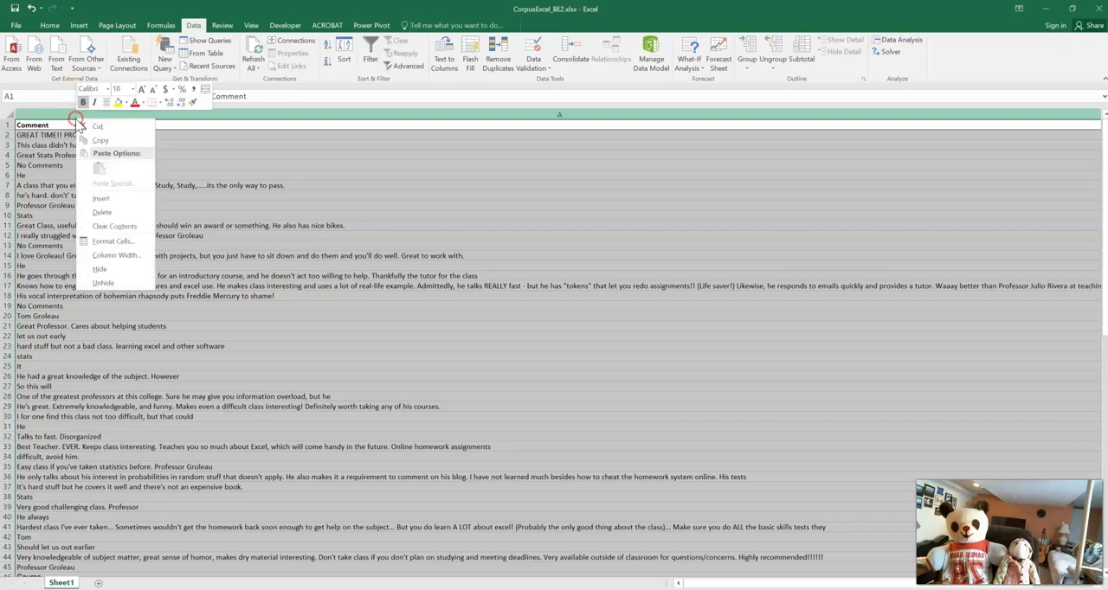
click(98, 213)
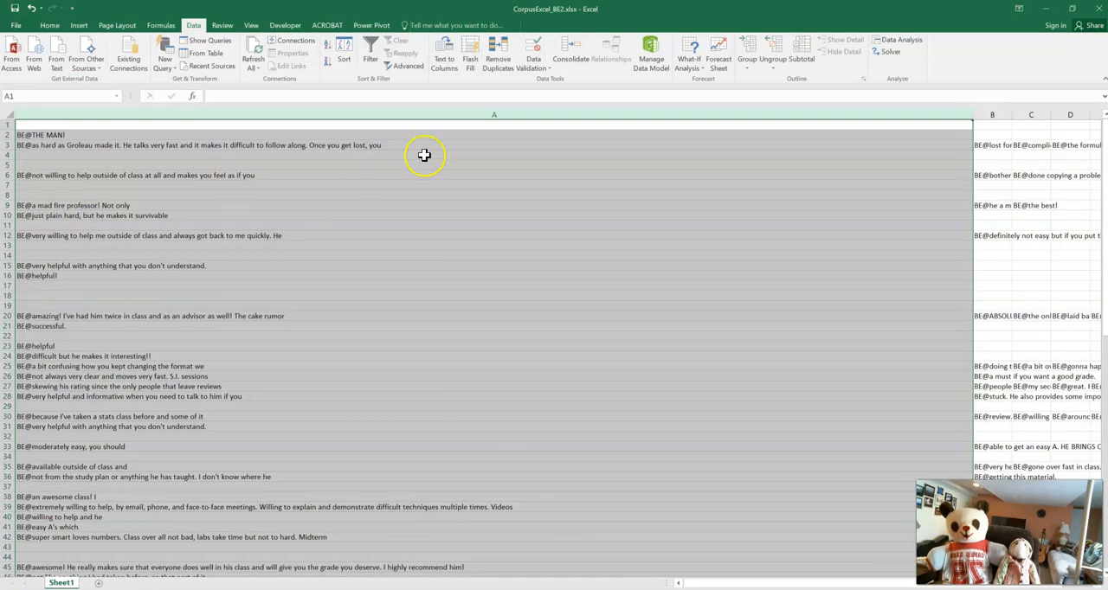
Examine how the BE@ fragments are spread across the columns, including both fragments in row 12.
click(424, 155)
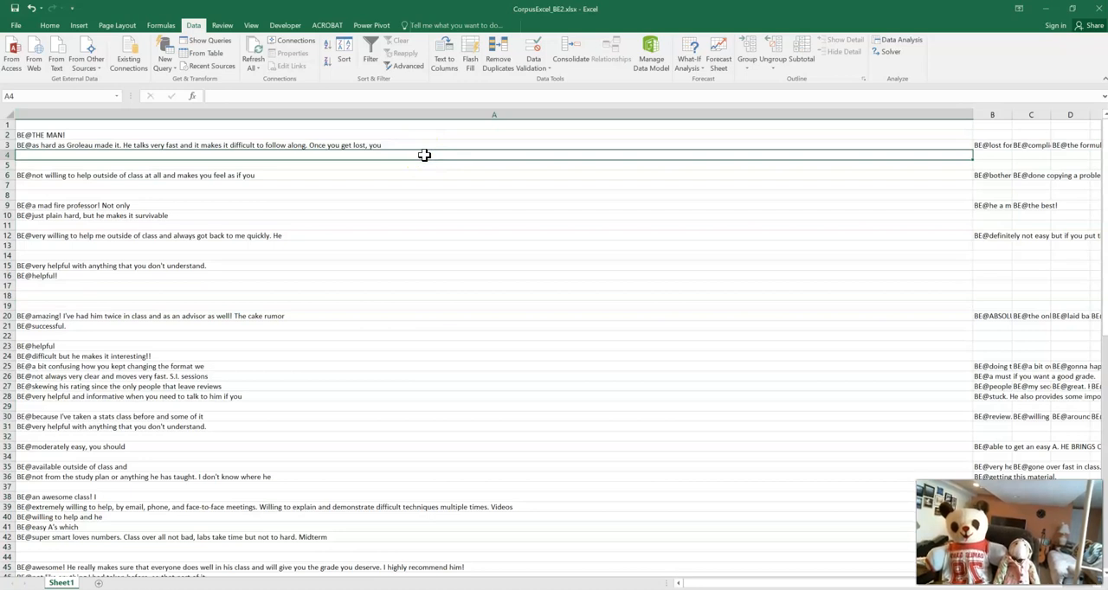
key(Right)
key(Right)
key(Right)
key(Right)
key(Right)
key(Right)
key(Left)
key(Left)
key(Left)
key(Left)
key(Left)
key(Left)
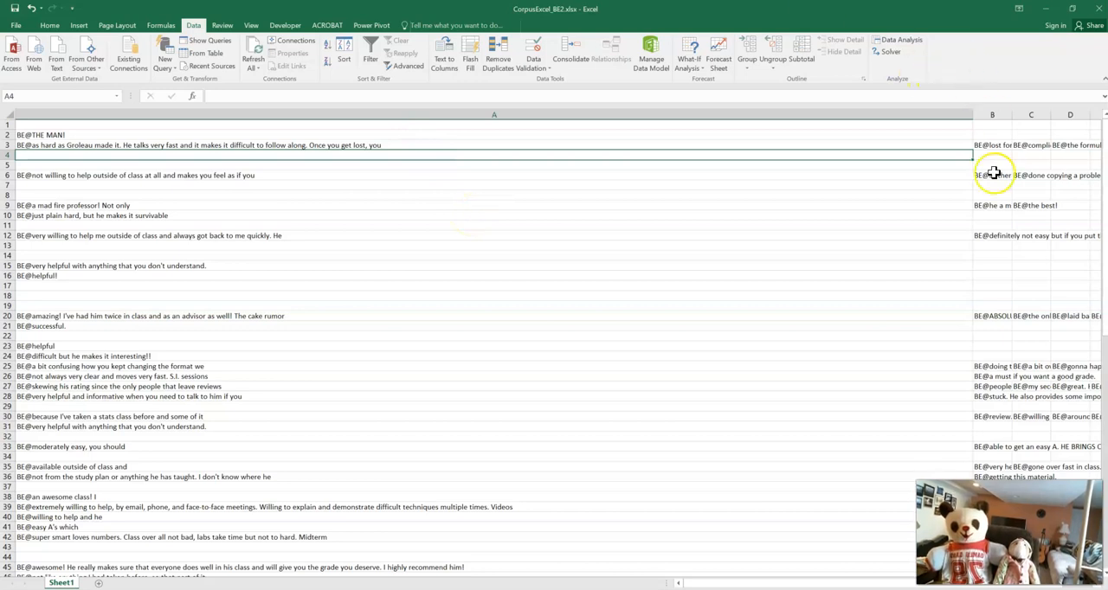
click(985, 236)
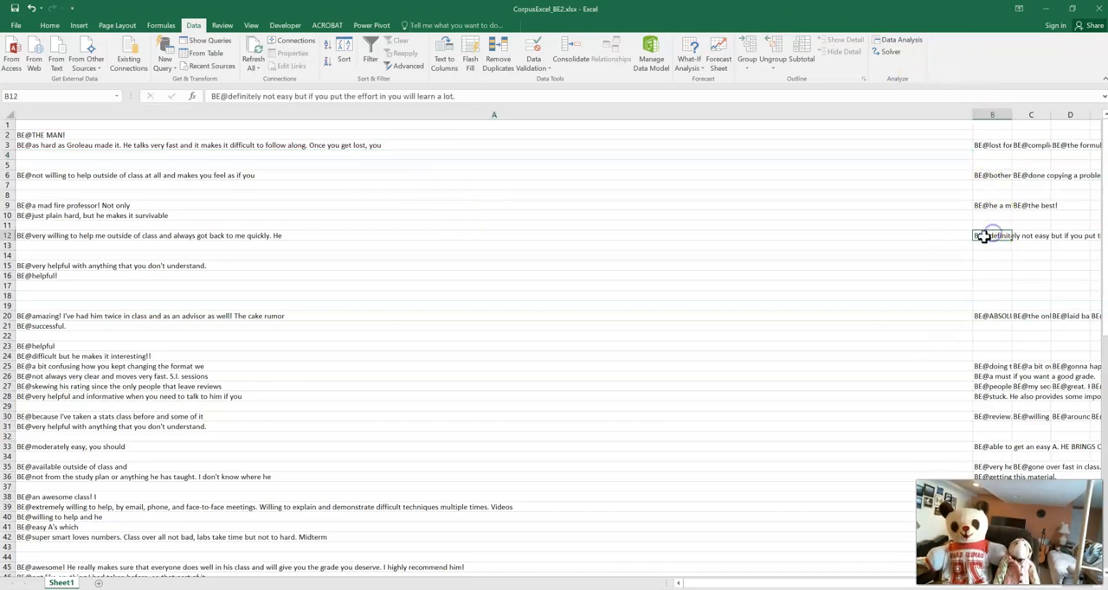
click(259, 237)
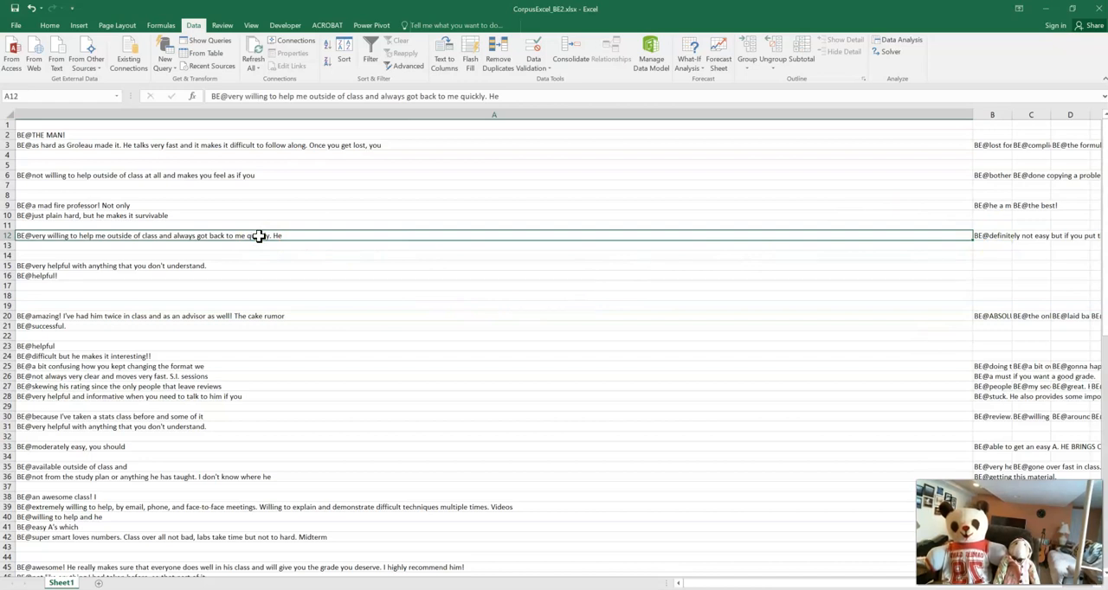
Sort column A from A to Z with the current selection only, leaving the adjacent columns out, and look through the alphabetised BE@ fragments.
click(186, 113)
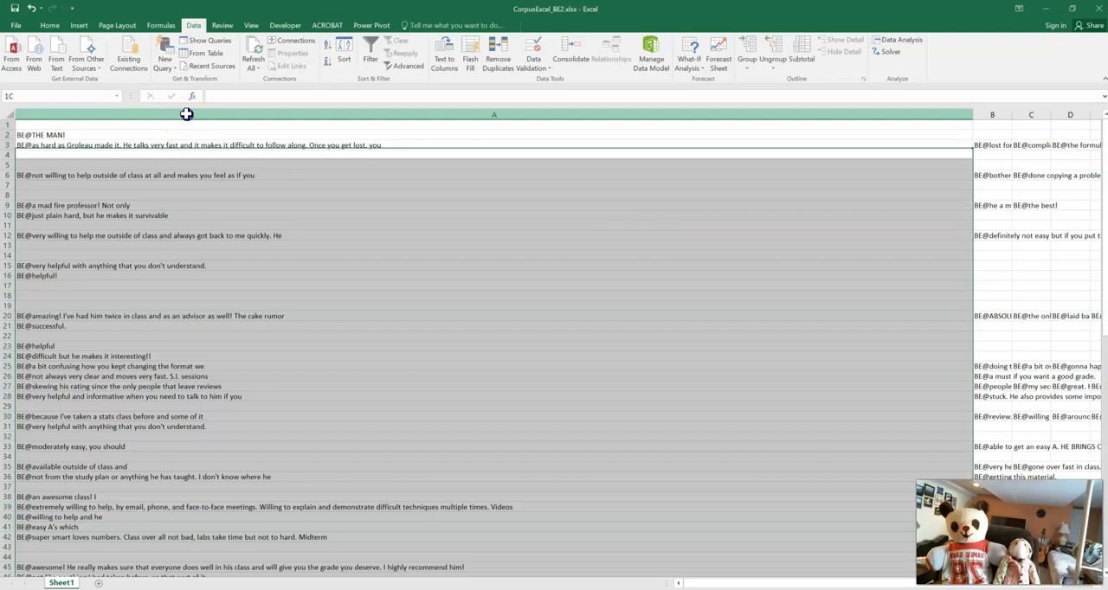
click(49, 25)
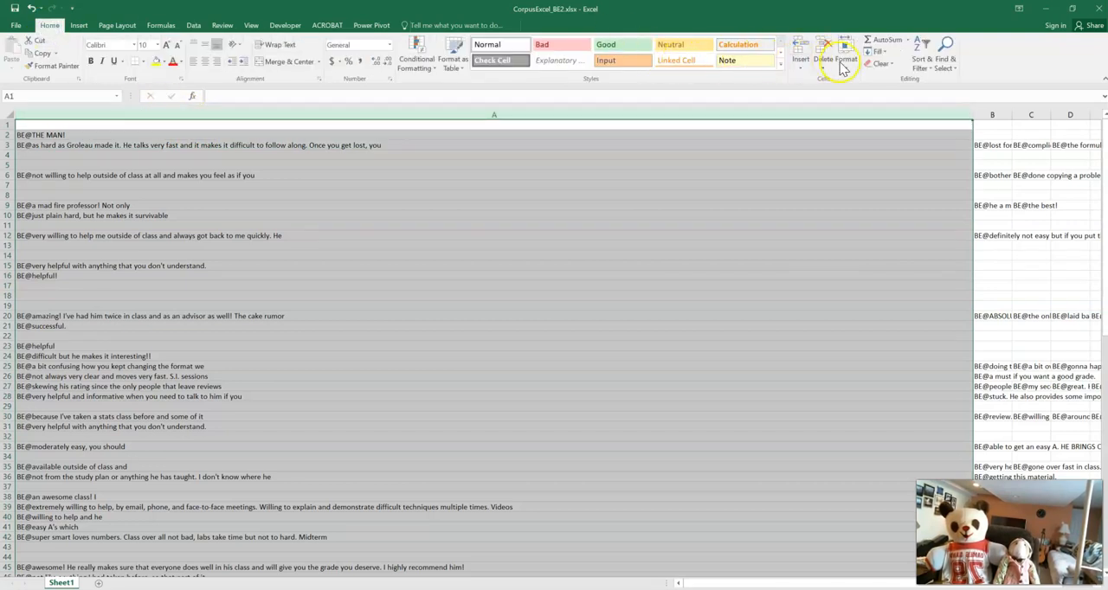
click(924, 64)
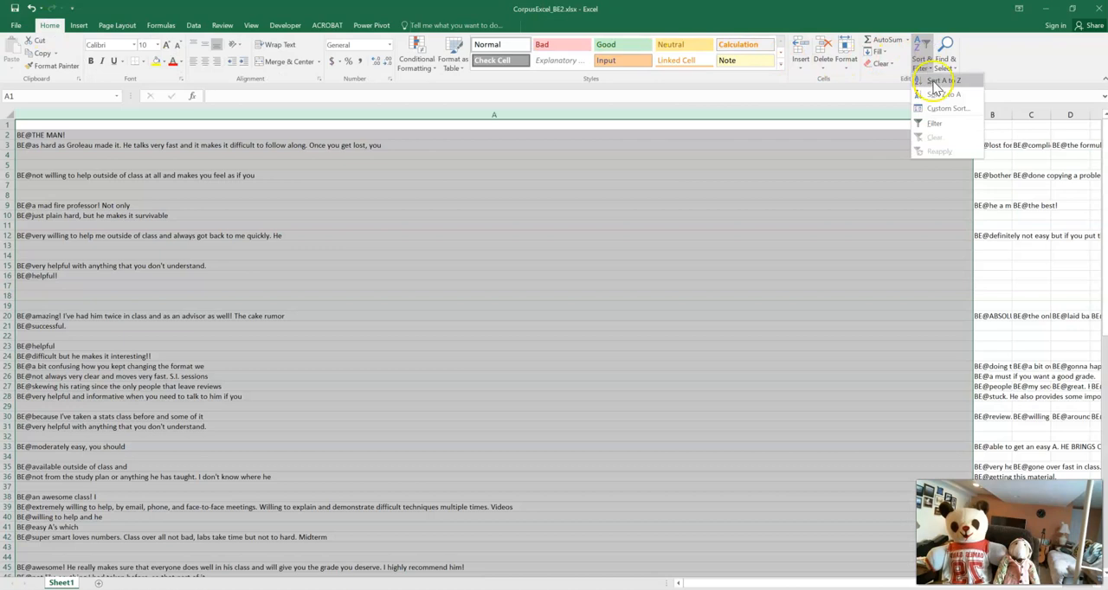
click(941, 79)
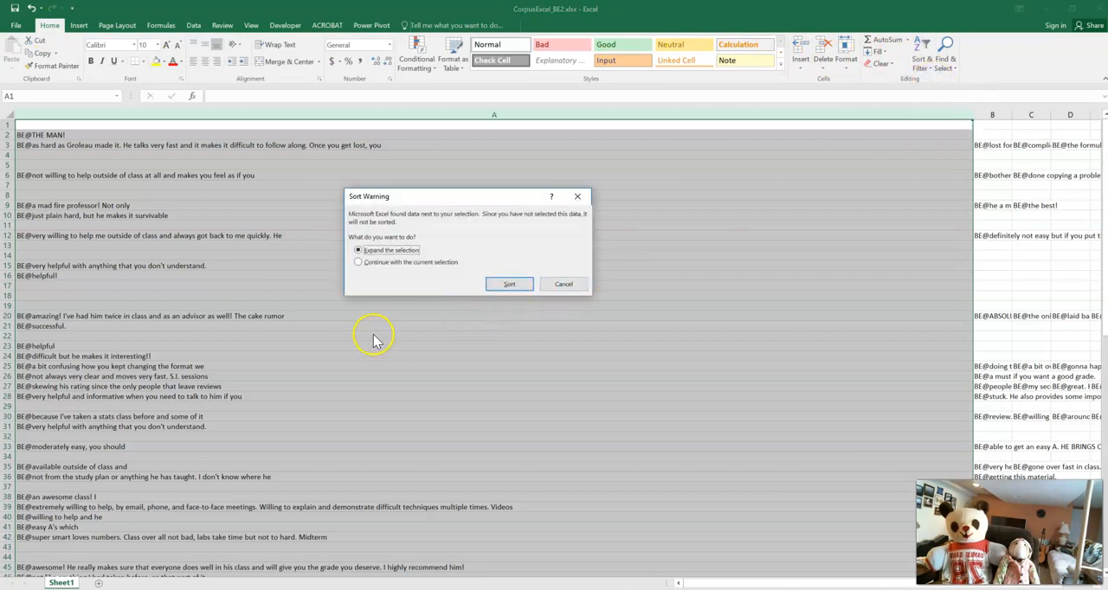
click(370, 263)
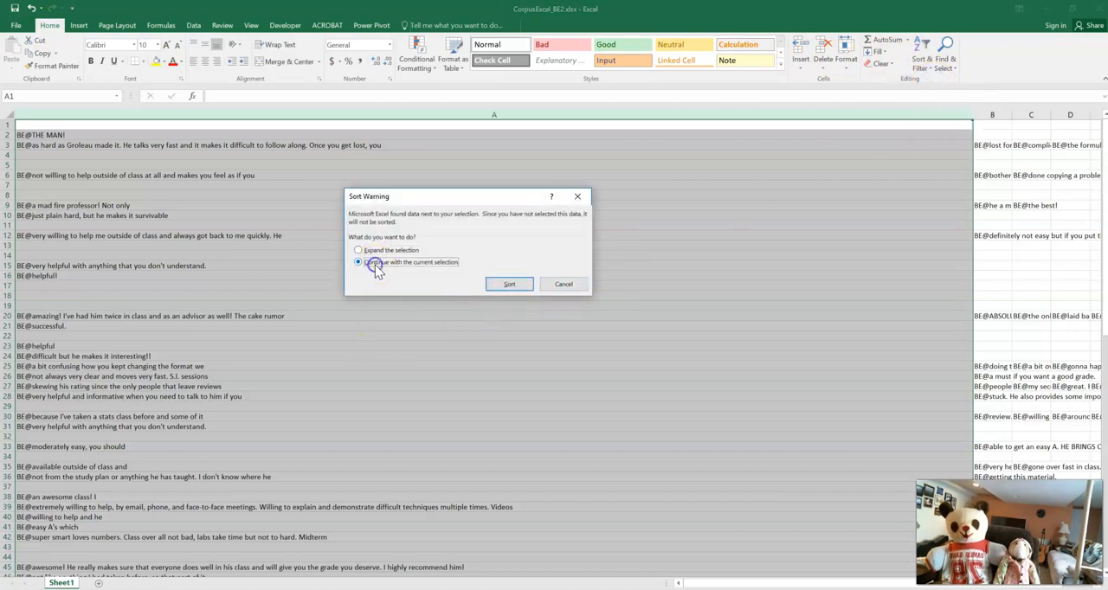
click(498, 286)
click(215, 153)
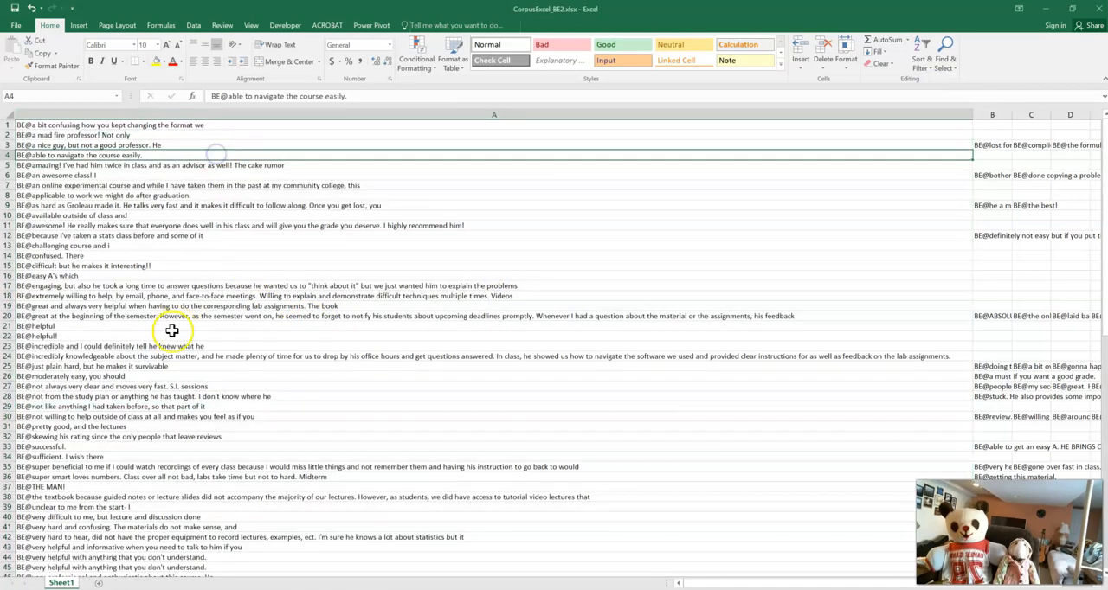
scroll(173, 265, down, 9)
scroll(156, 309, up, 9)
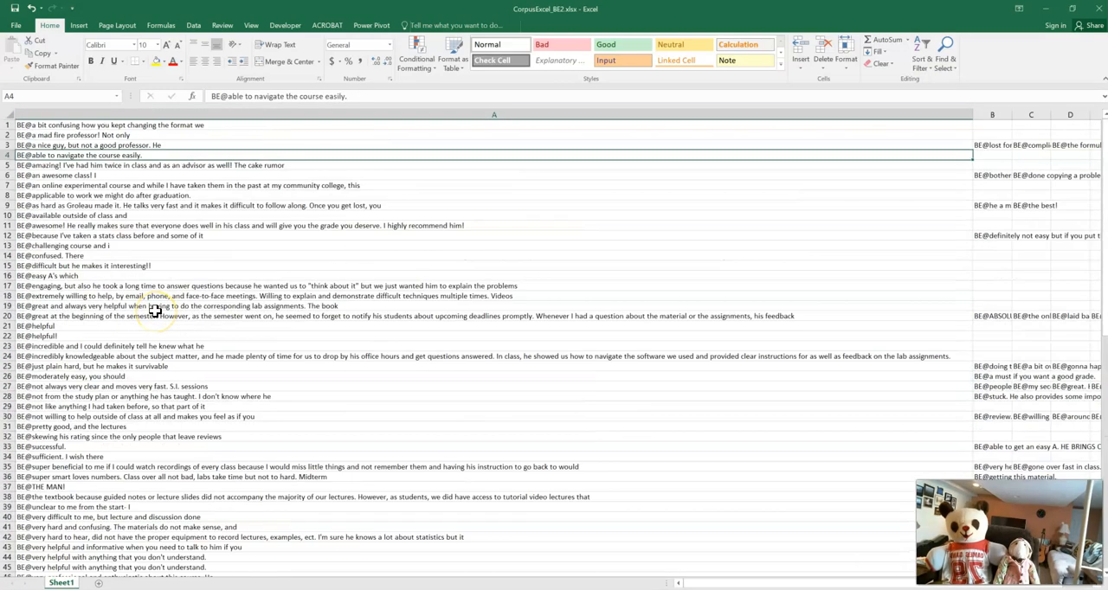
scroll(242, 122, down, 11)
scroll(198, 315, up, 11)
Sort column B from A to Z, continuing with the current selection only.
click(981, 114)
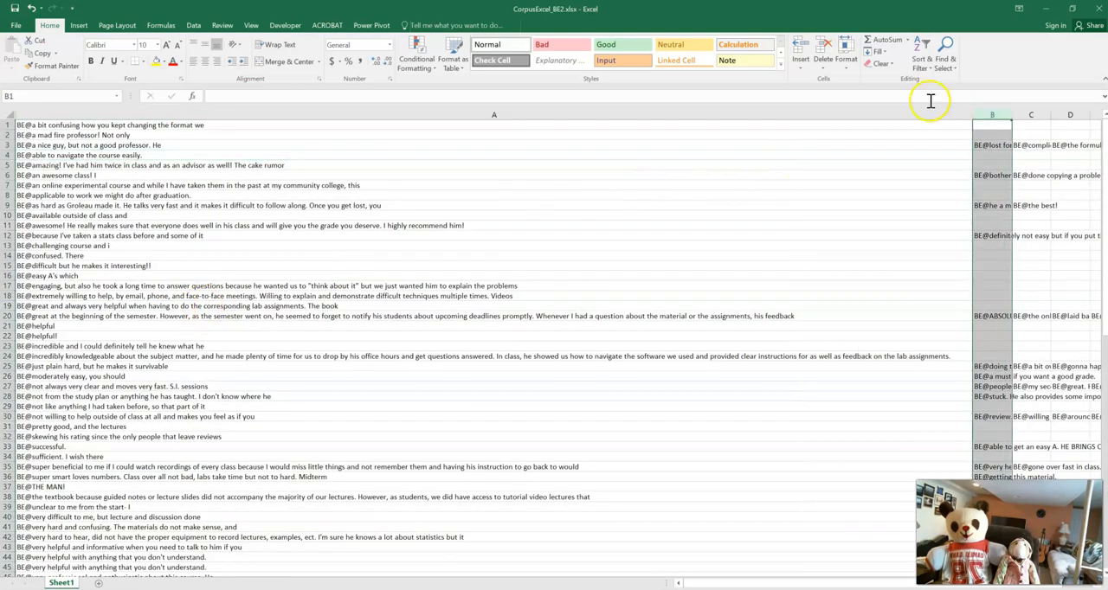
click(922, 63)
click(940, 81)
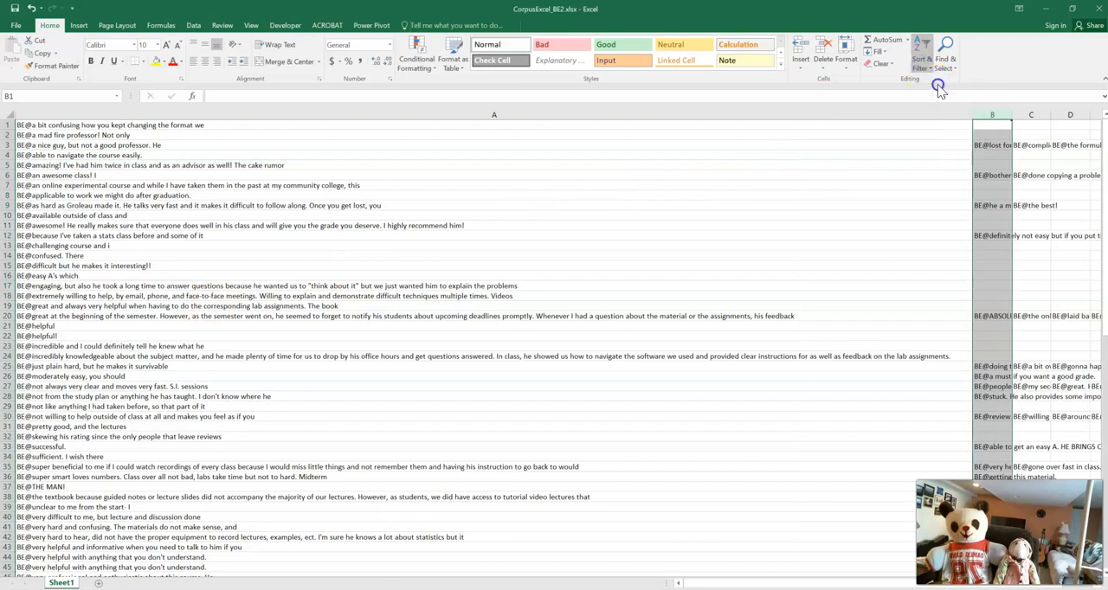
click(438, 261)
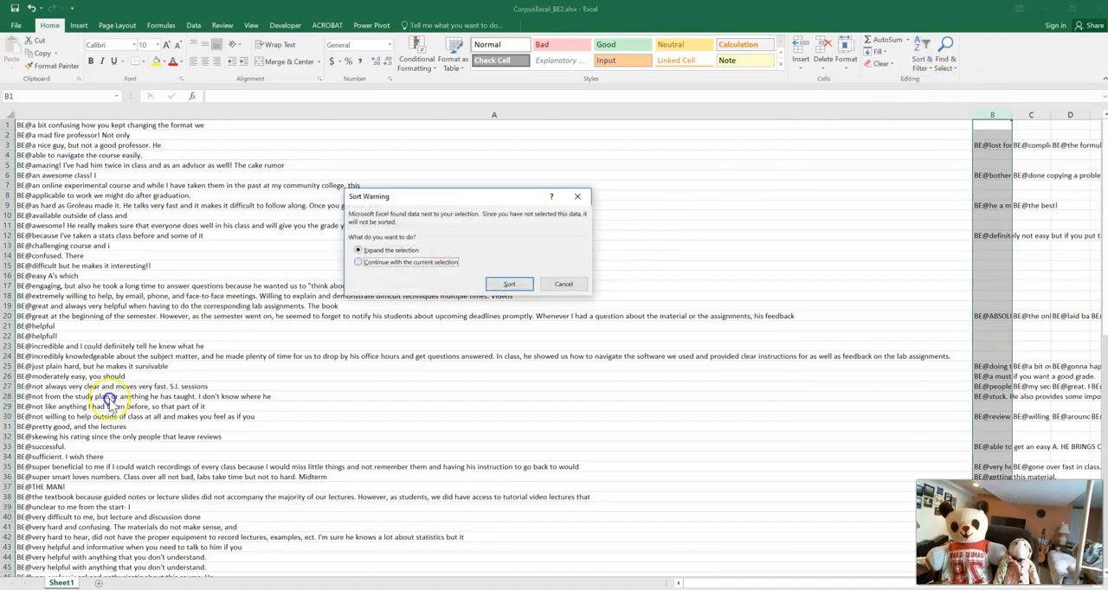
click(496, 284)
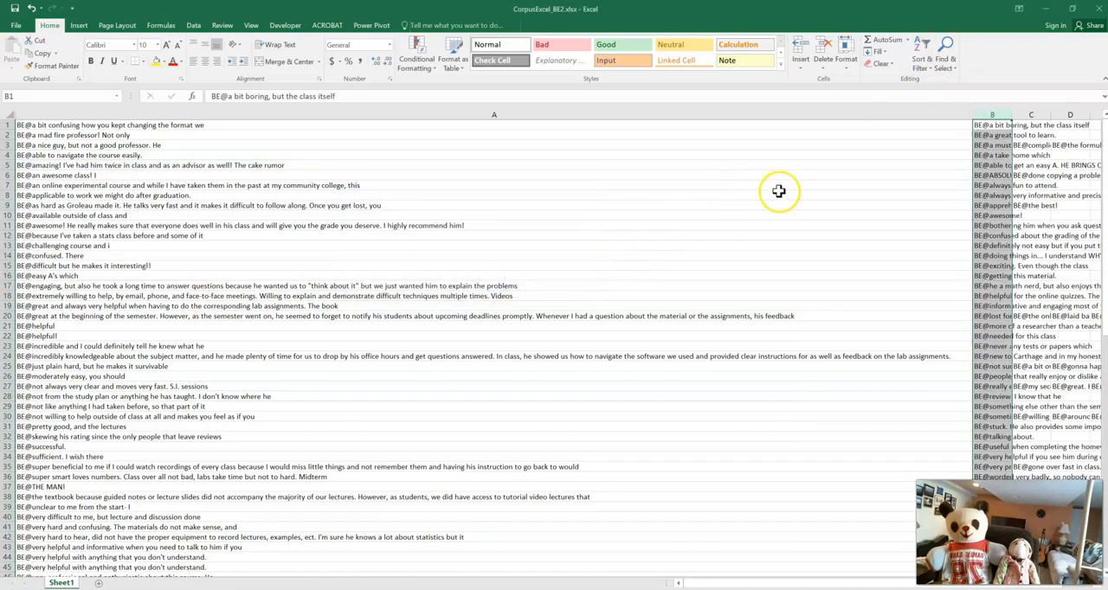
Narrow column A so the columns of BE@ fragments beside it fit in view.
click(821, 165)
drag(970, 109, 299, 173)
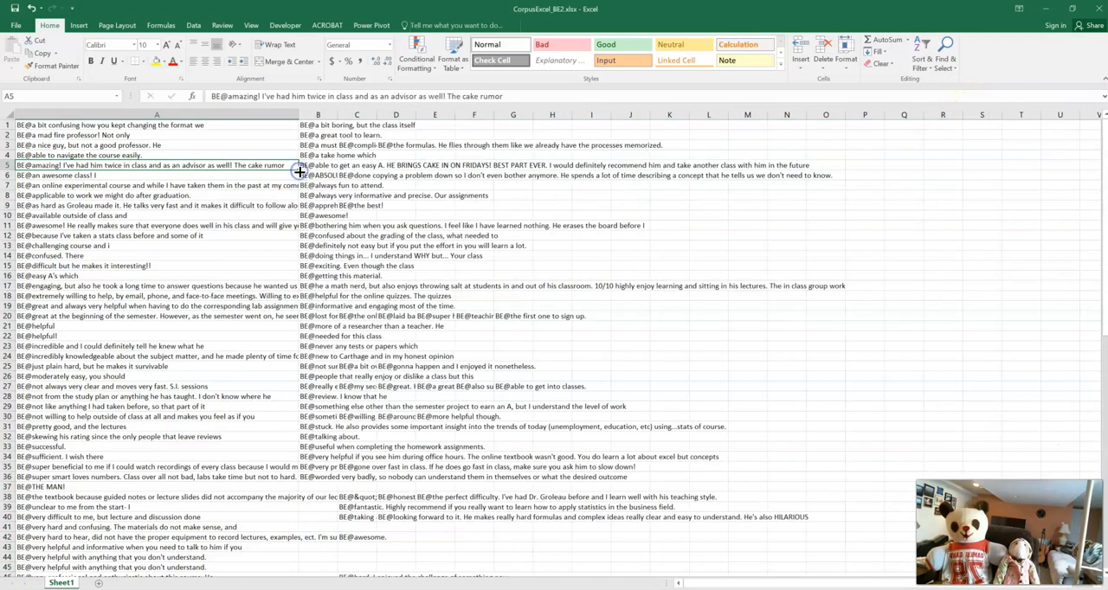
drag(295, 115, 245, 117)
Sort column C from A to Z, continuing with the current selection only.
click(307, 113)
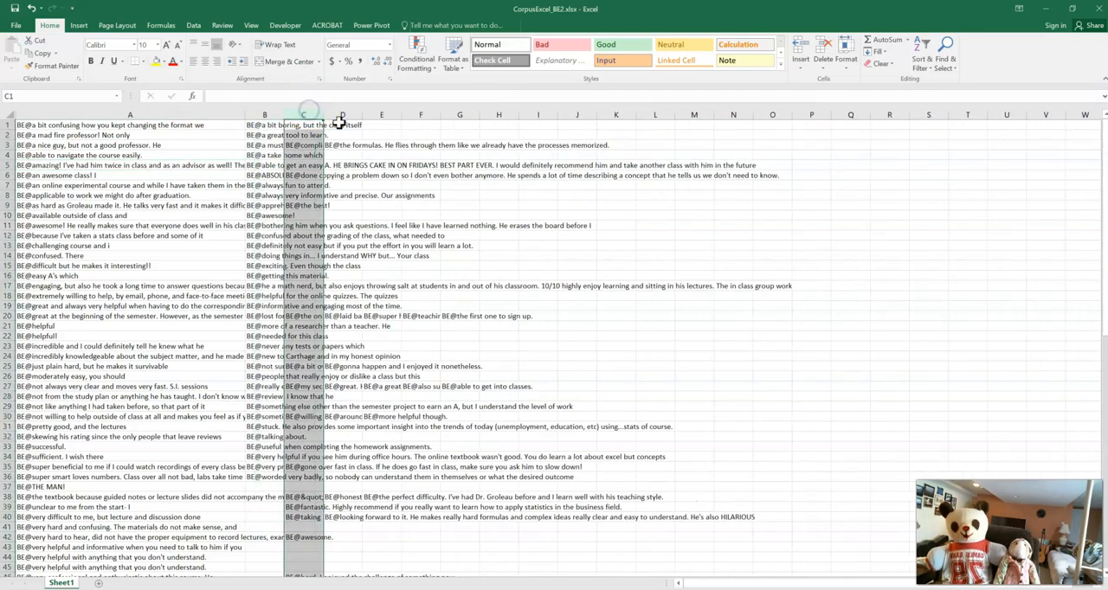
click(923, 50)
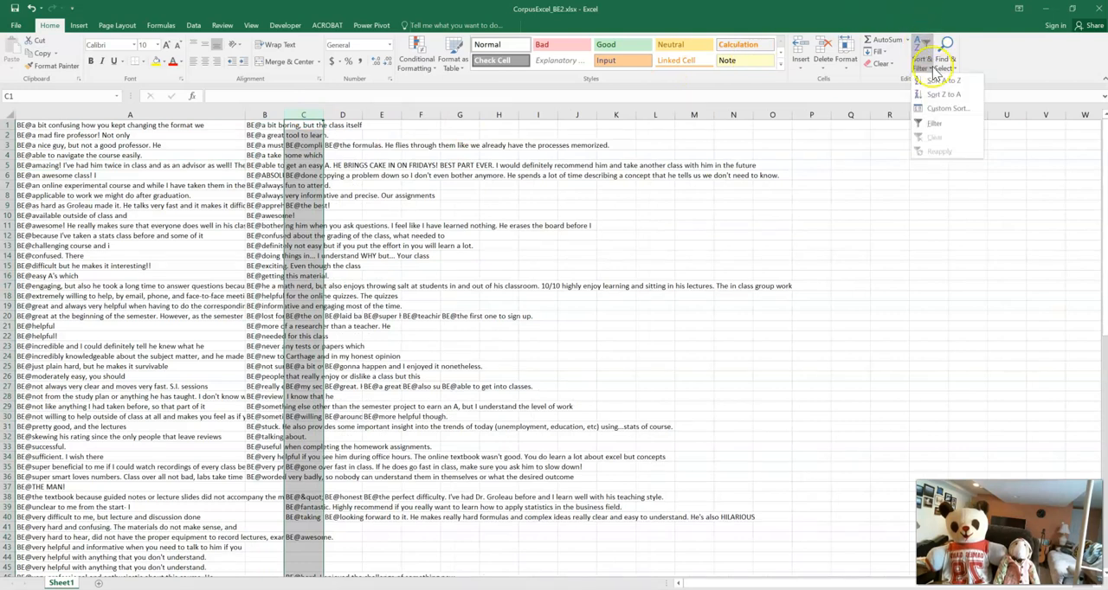
click(940, 80)
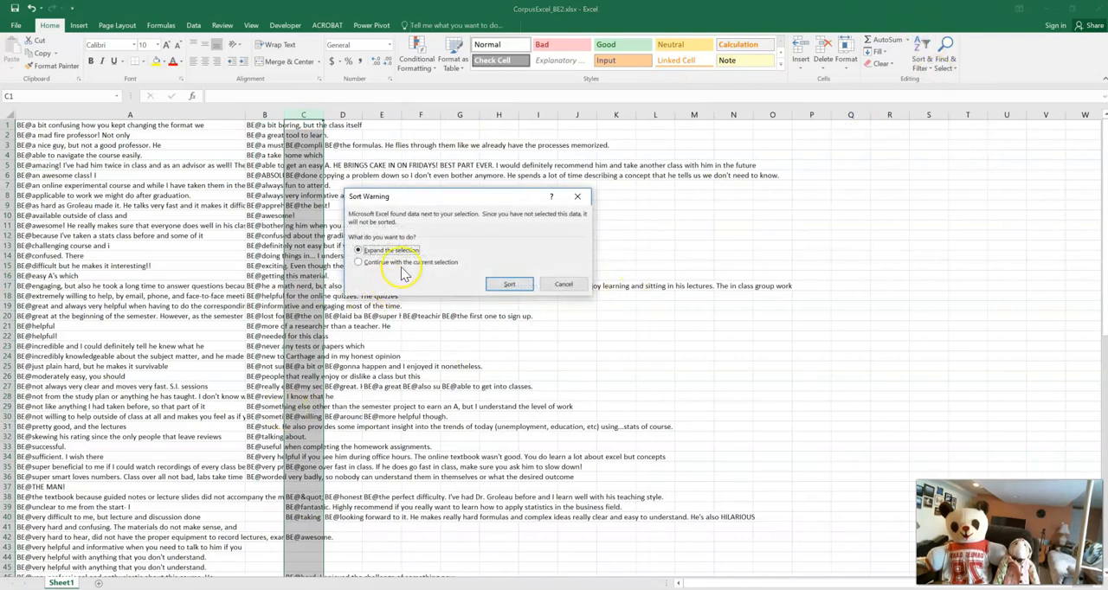
click(405, 262)
click(502, 286)
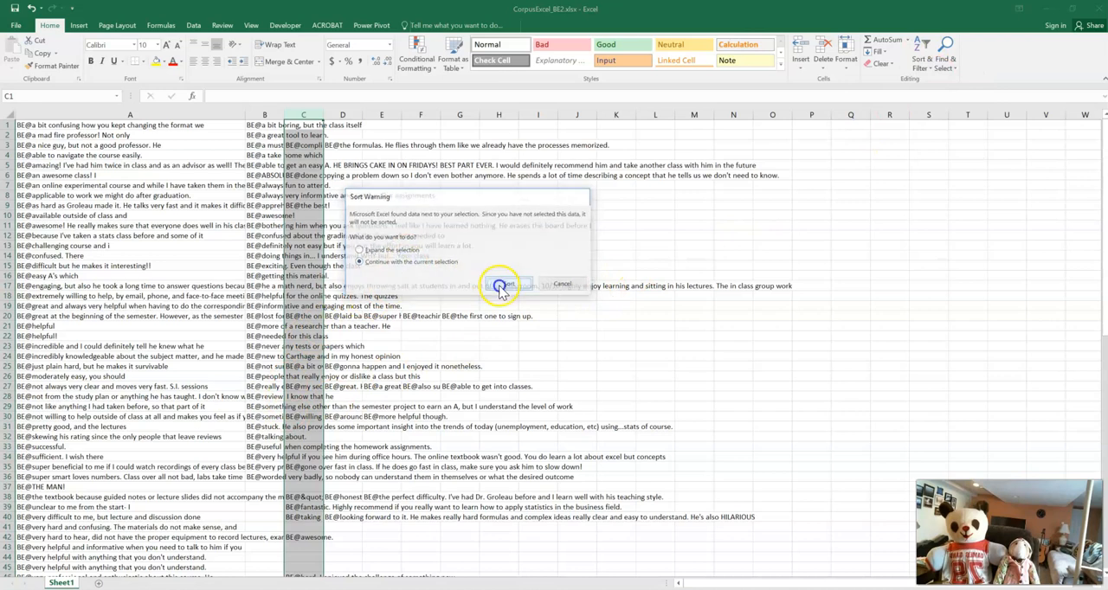
click(346, 114)
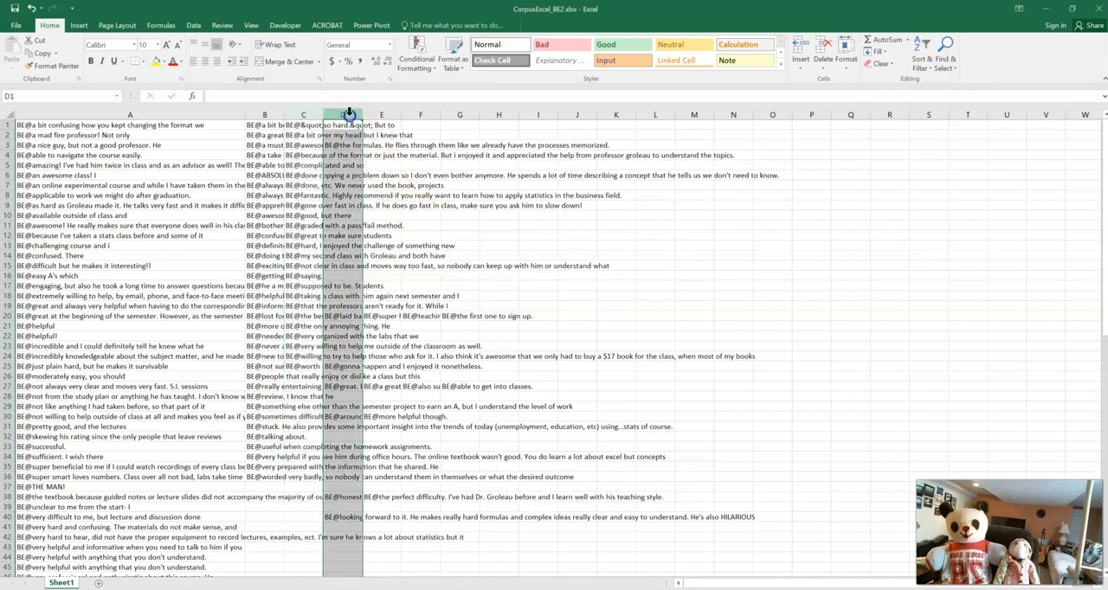
click(922, 53)
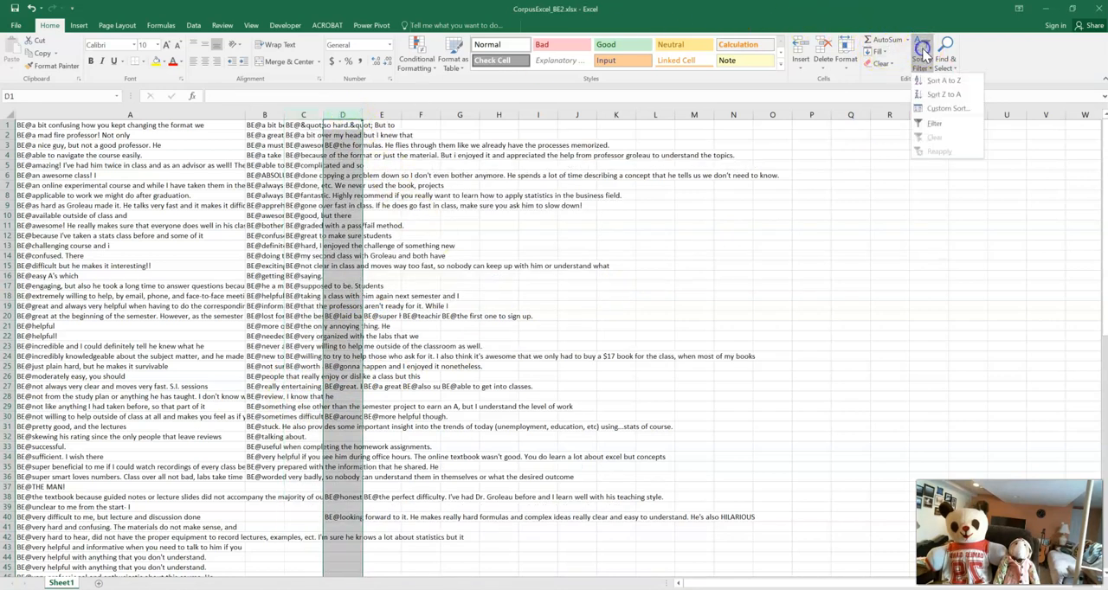
click(937, 109)
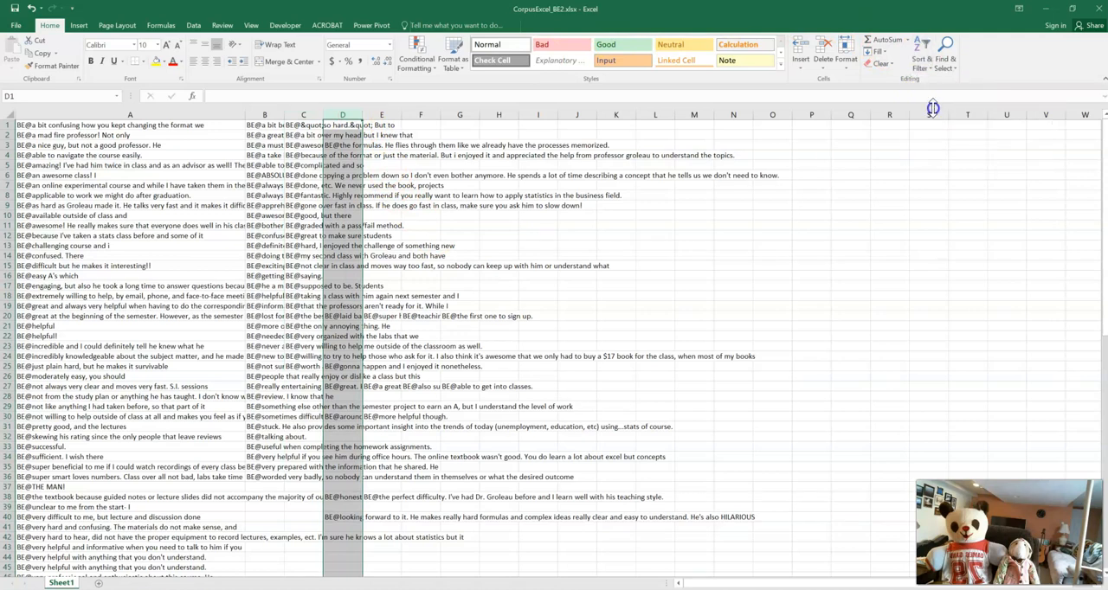
click(565, 285)
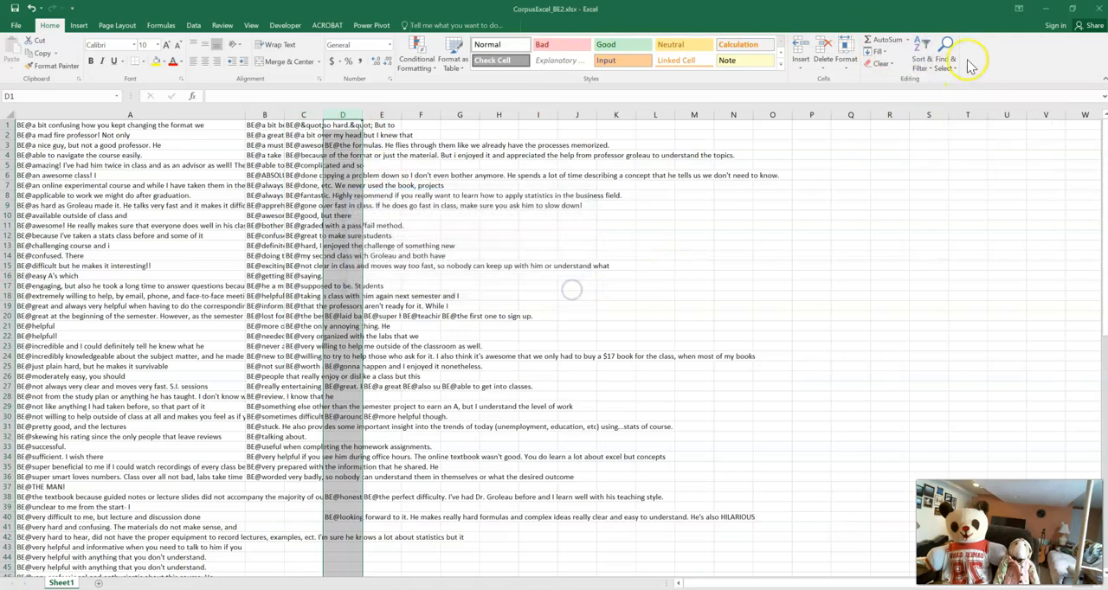
Sort column D from A to Z, continuing with the current selection only.
click(925, 58)
click(931, 81)
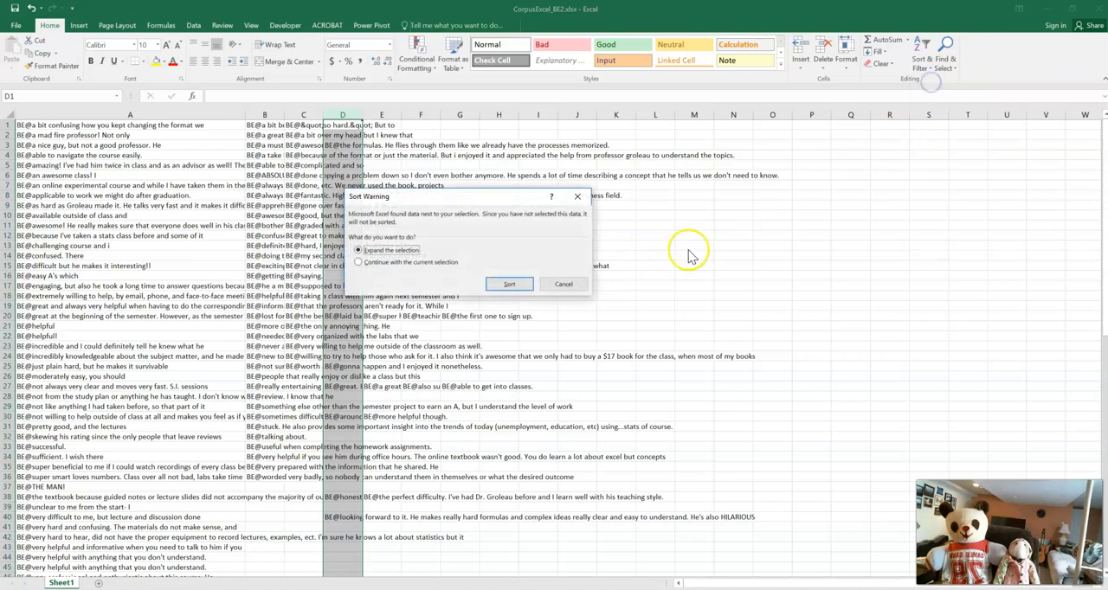
click(452, 264)
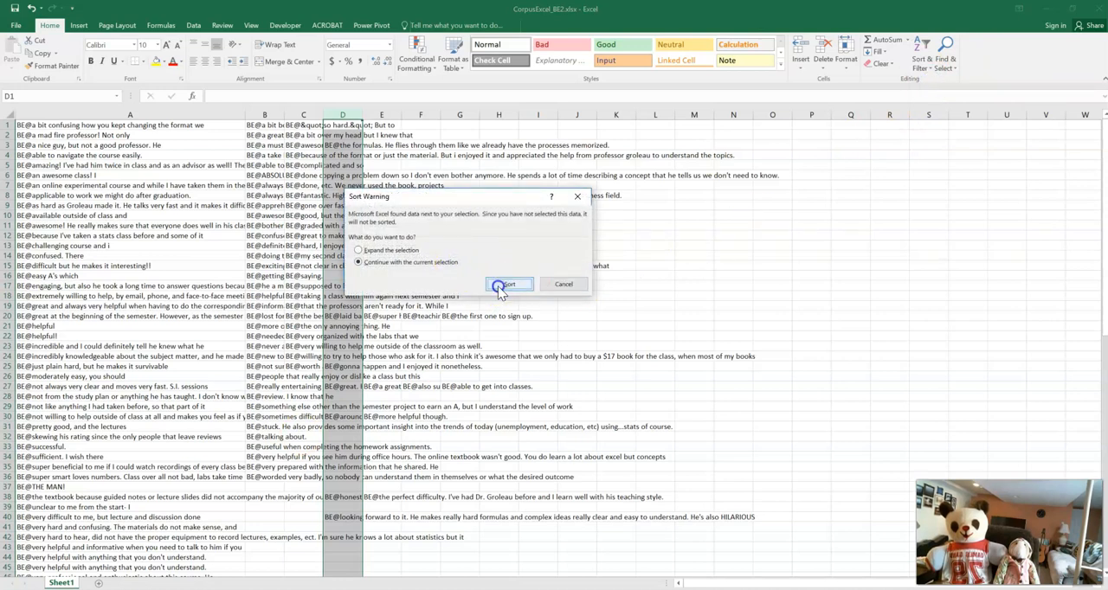
click(504, 285)
Sort column E from A to Z, continuing with the current selection only.
click(383, 114)
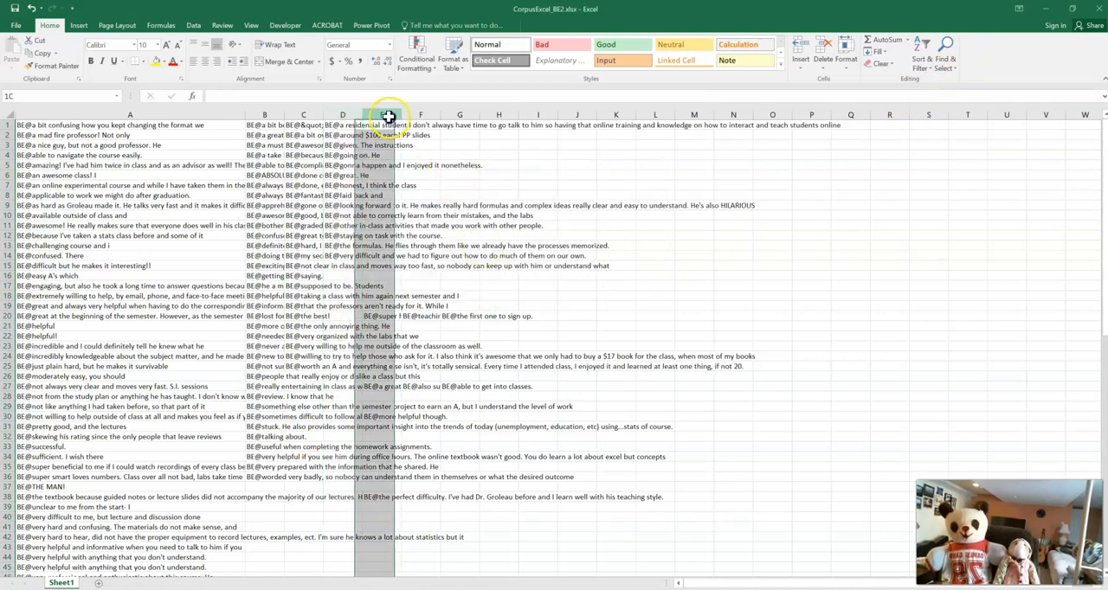
click(914, 66)
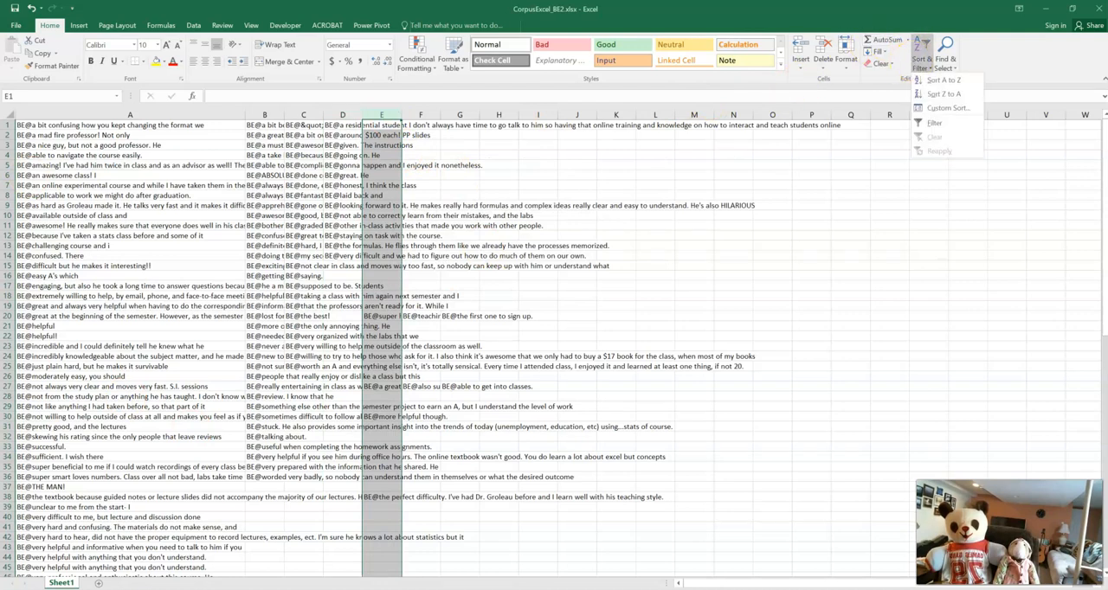
click(935, 82)
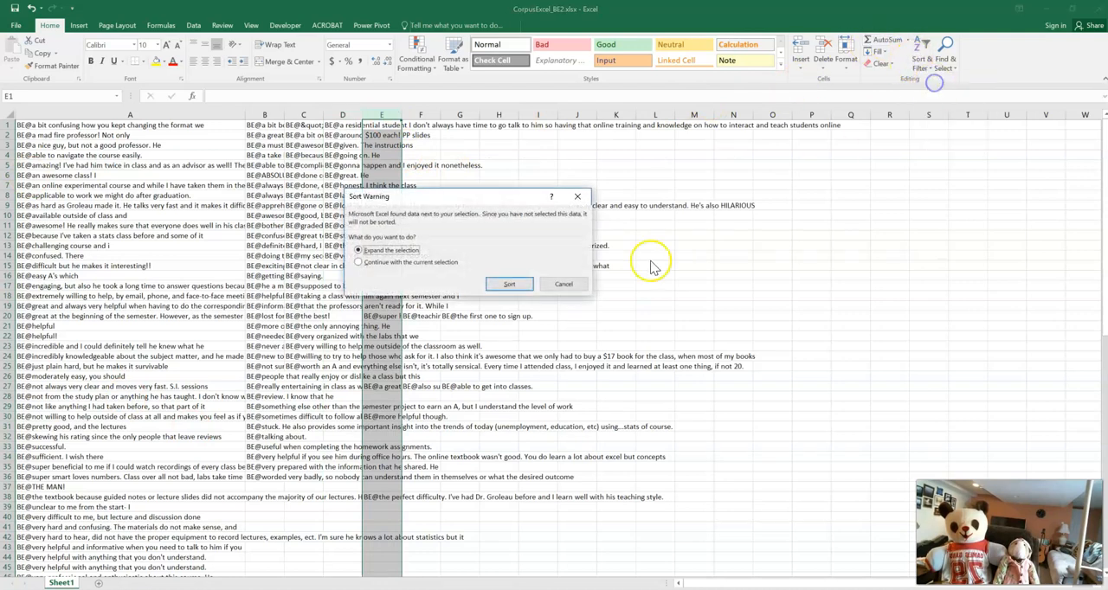
click(444, 262)
click(512, 286)
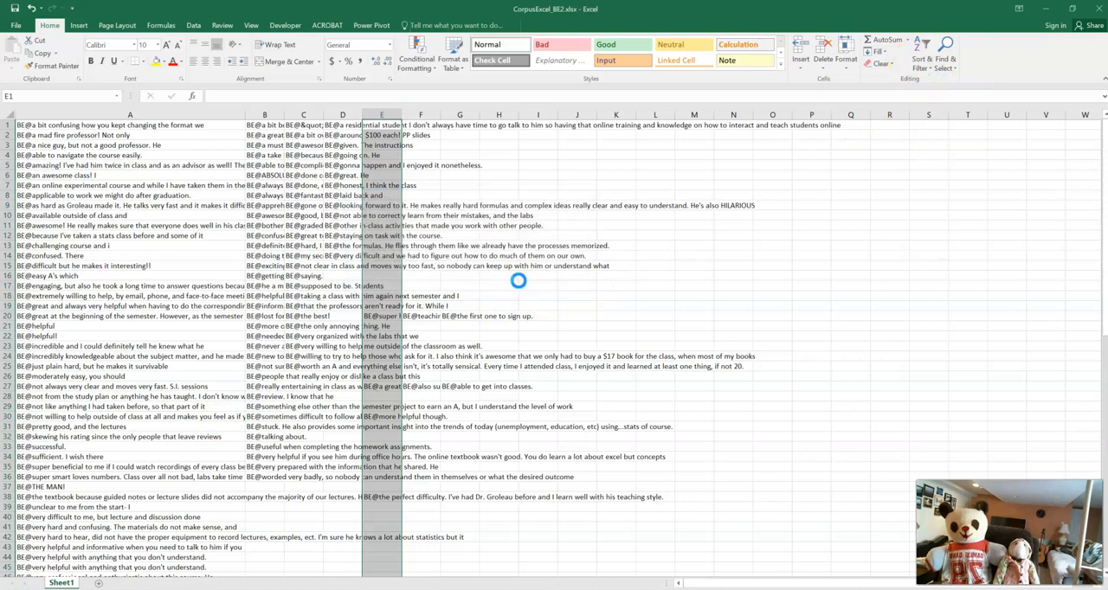
Sort column F from A to Z, continuing with the current selection only.
click(426, 115)
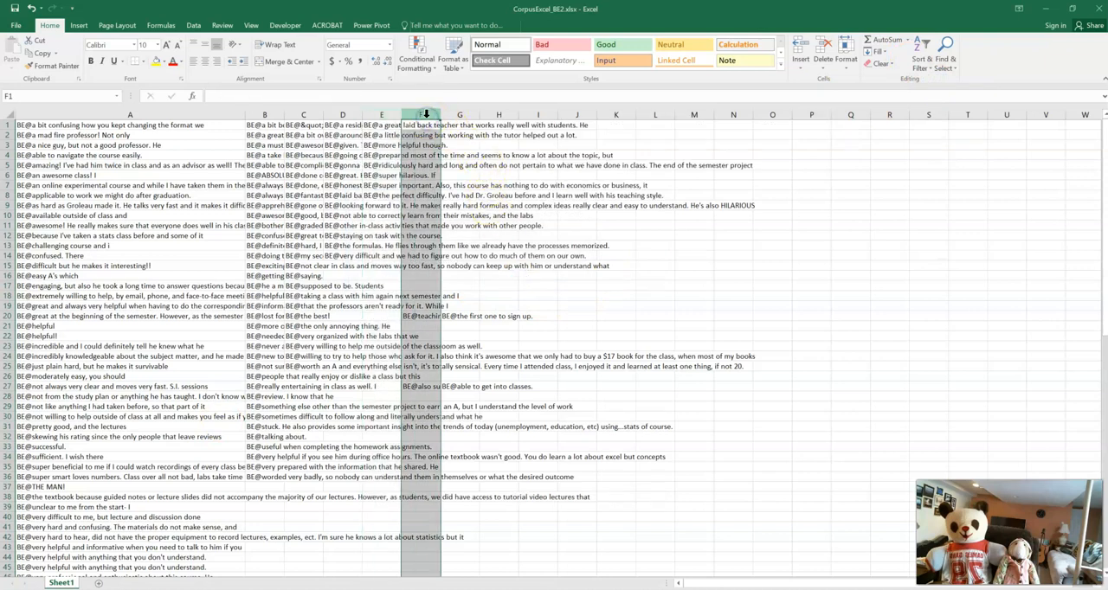
click(918, 64)
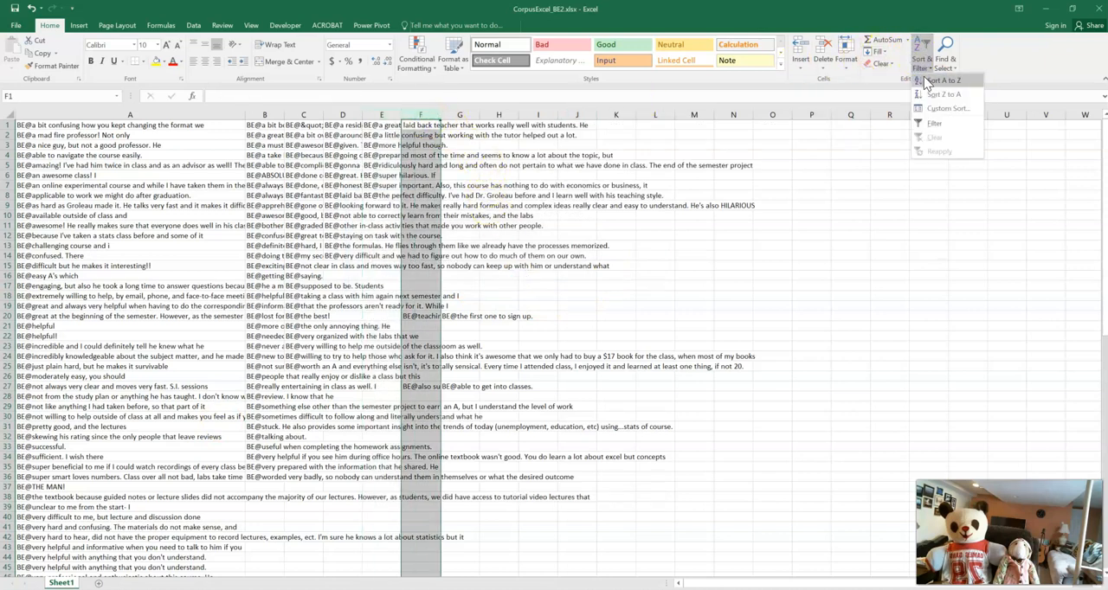
click(933, 80)
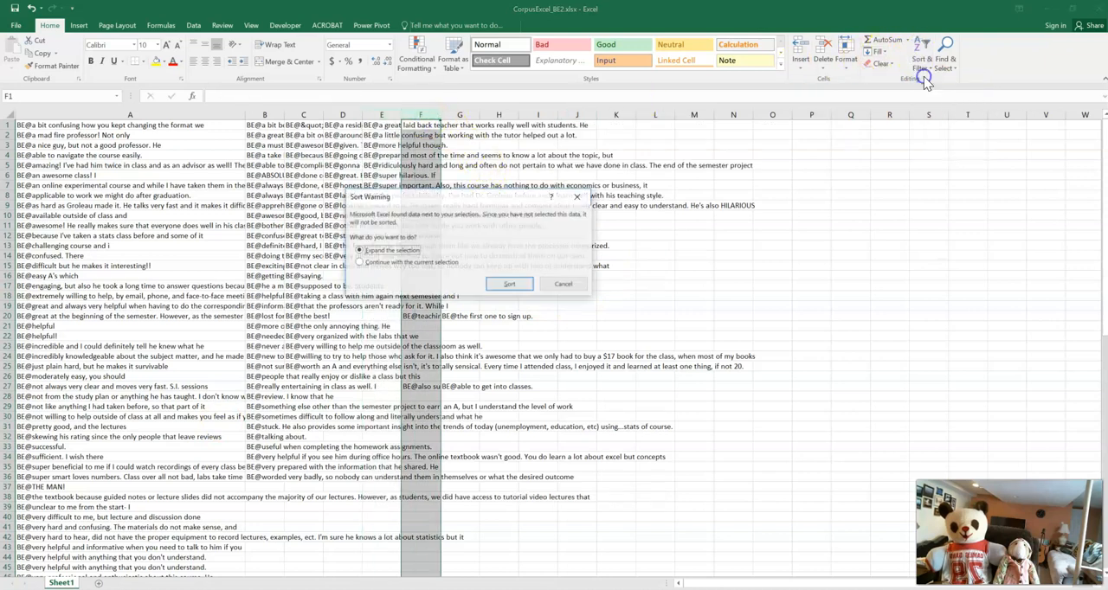
click(455, 262)
click(509, 285)
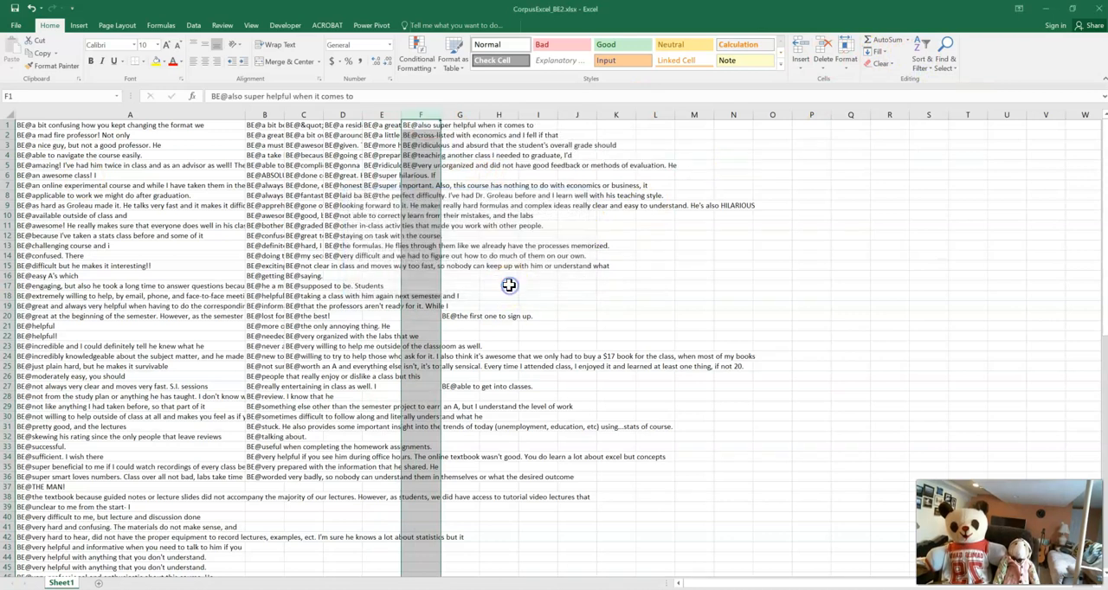
Sort column G from A to Z, continuing with the current selection only.
click(458, 114)
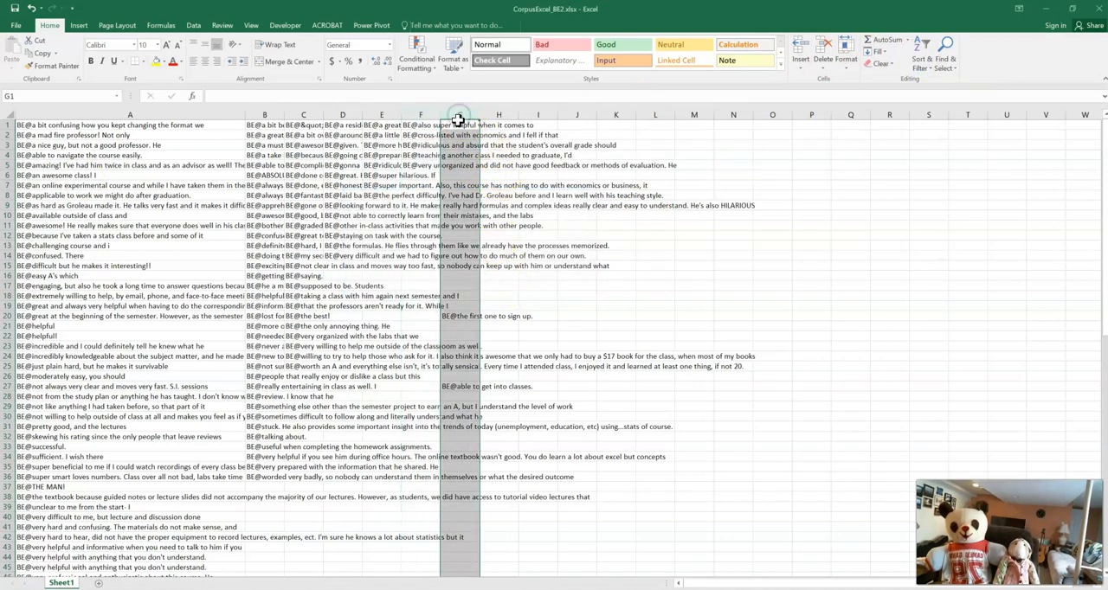
click(459, 124)
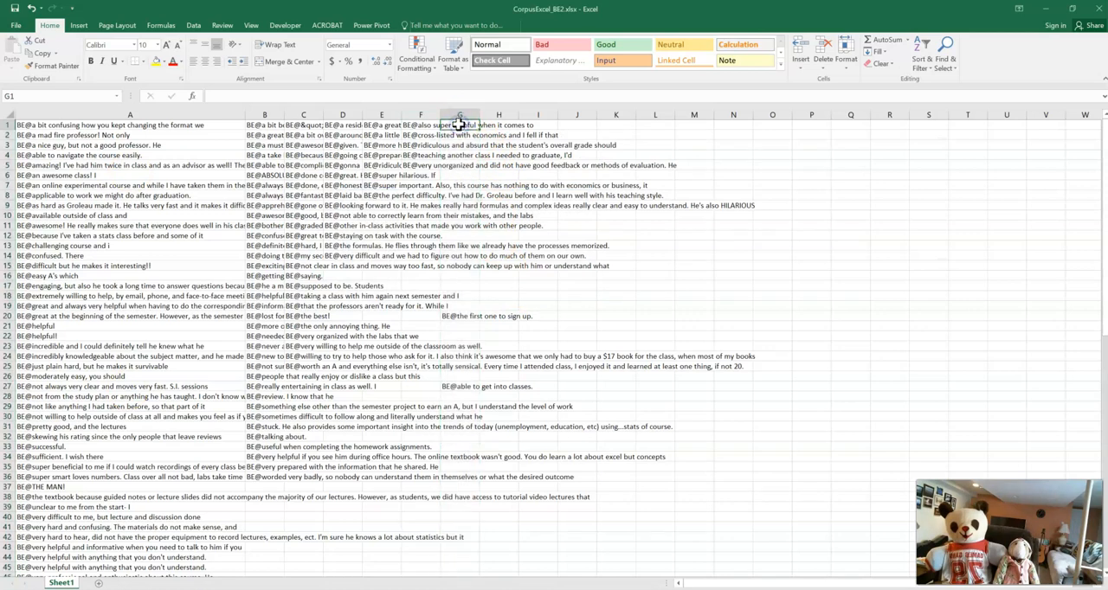
click(459, 114)
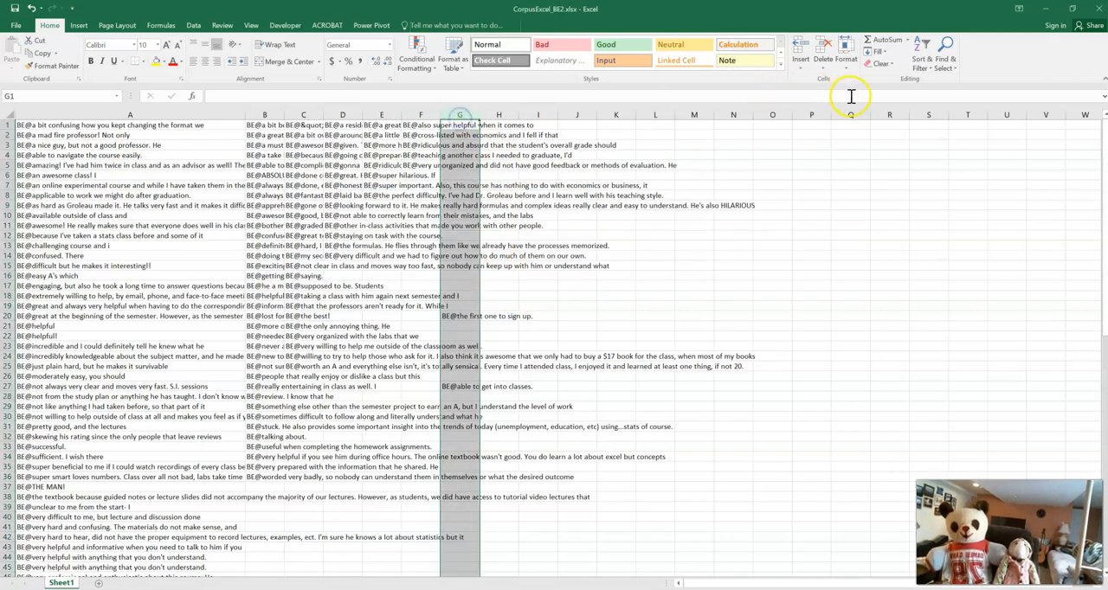
click(920, 59)
click(935, 87)
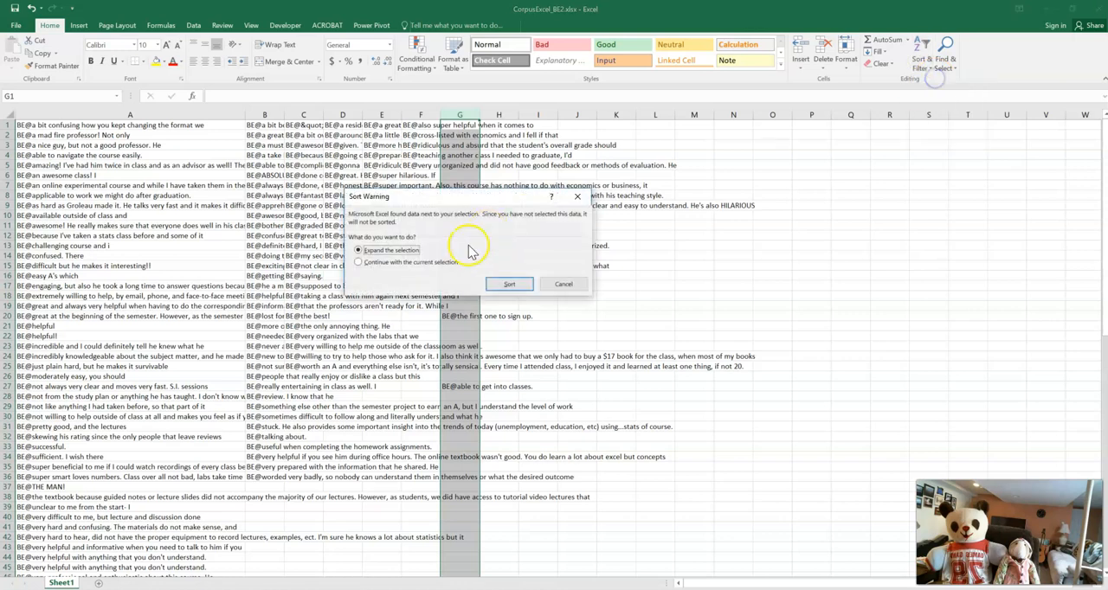
click(358, 262)
click(510, 285)
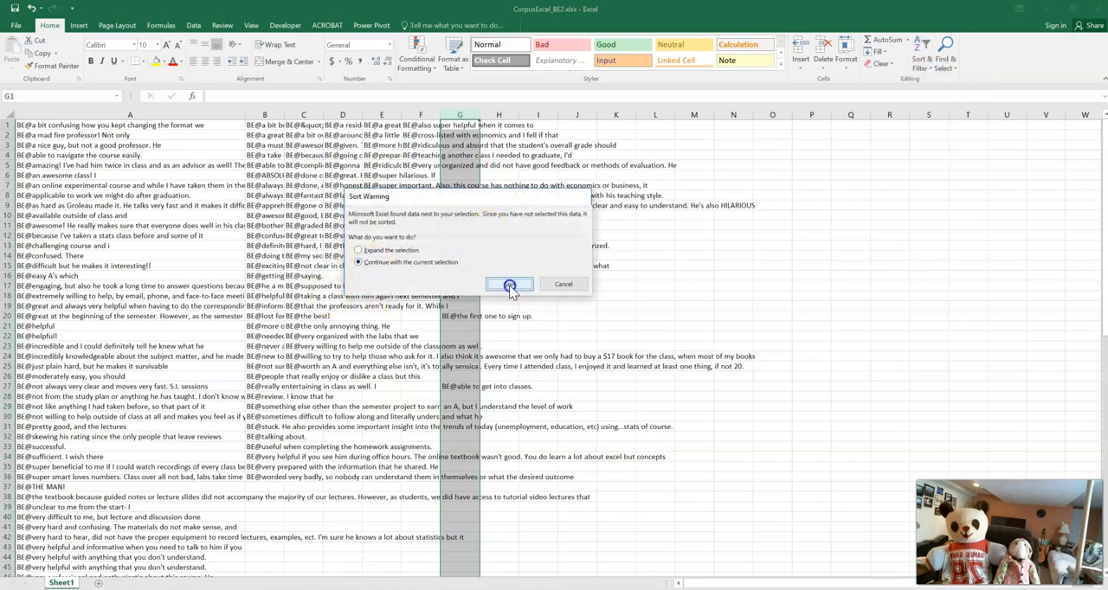
Sort column H from A to Z, continuing with the current selection only.
click(499, 115)
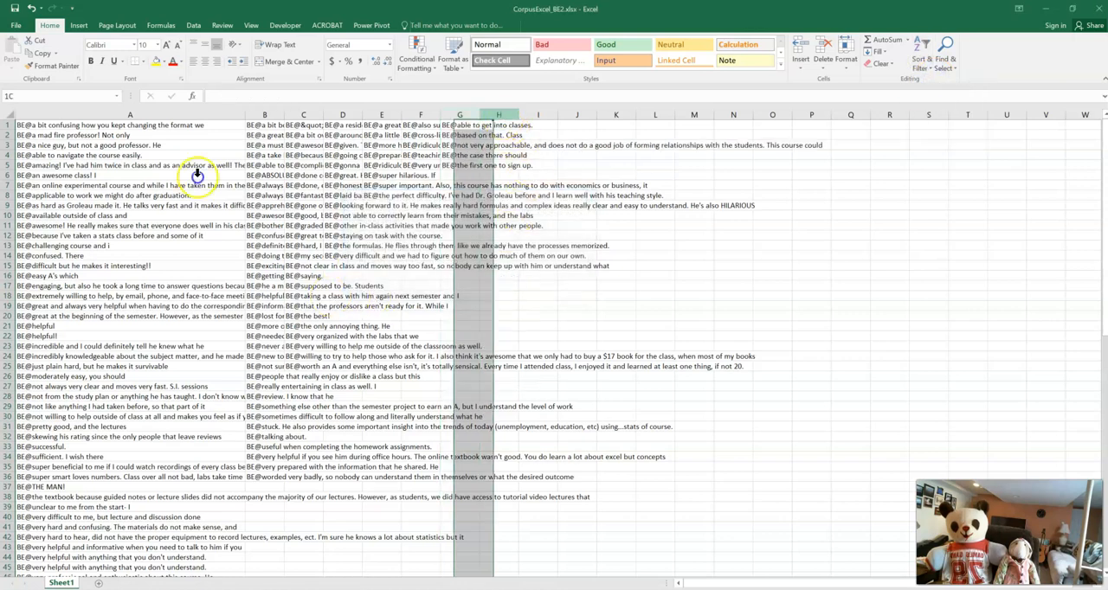
click(922, 59)
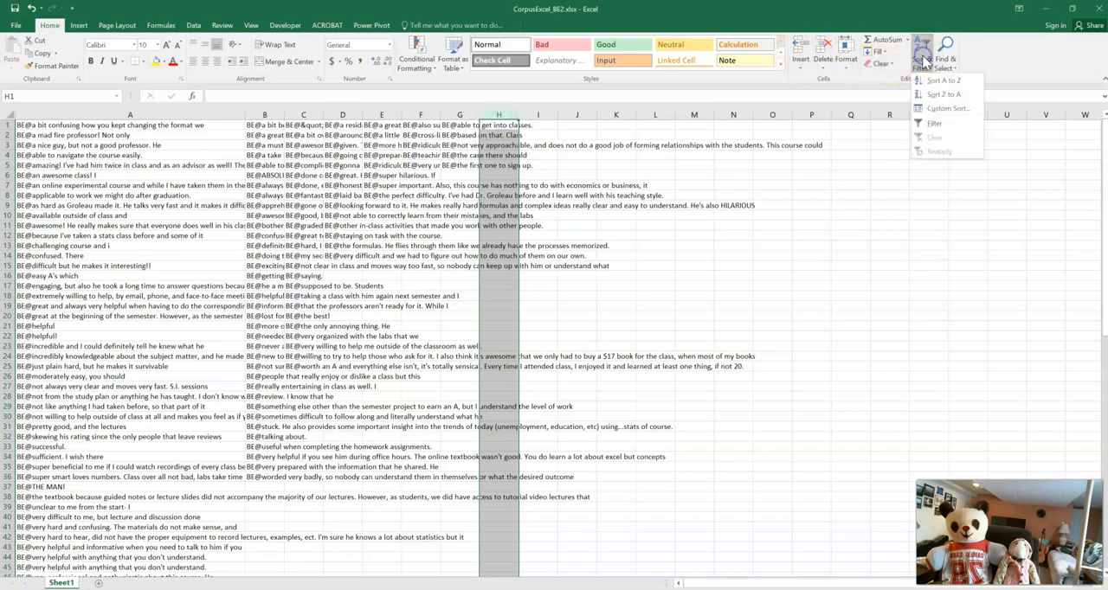
click(942, 79)
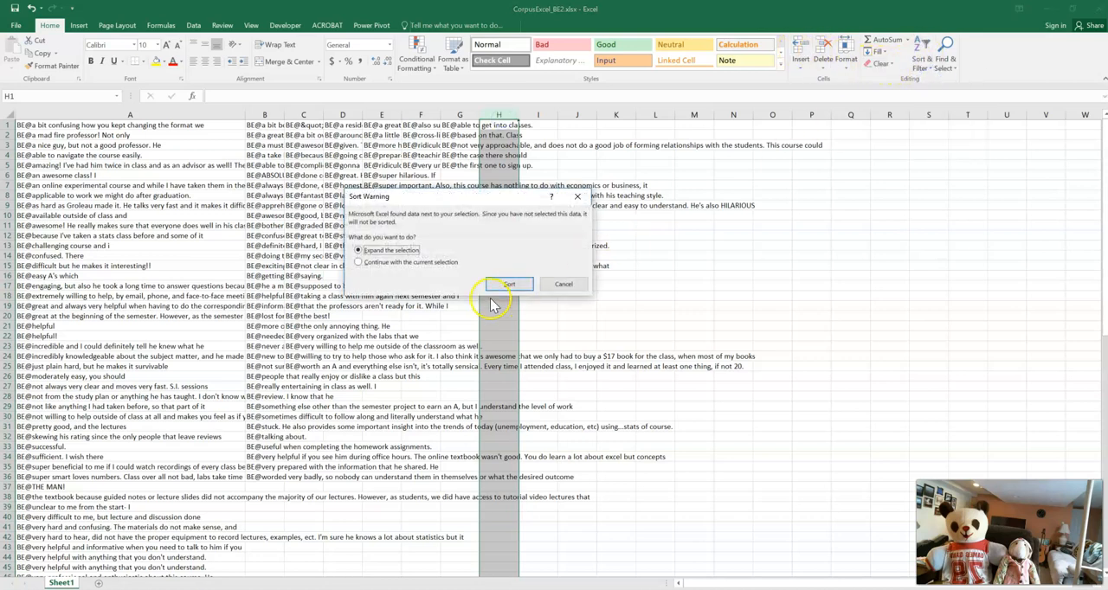
click(441, 263)
click(517, 284)
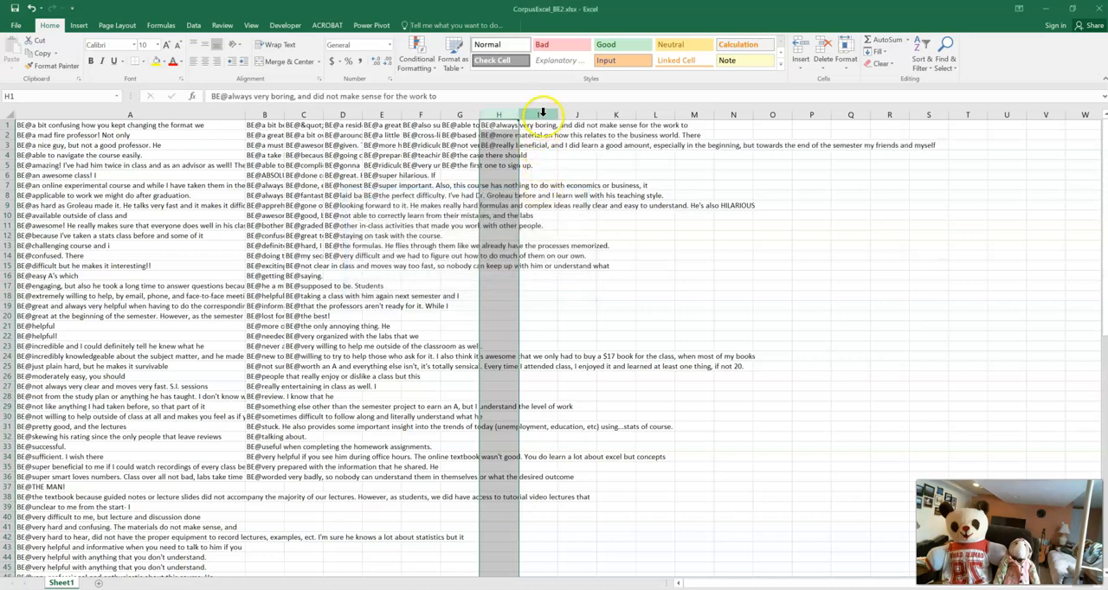
Autofit the width of column I and sort it from A to Z, continuing with the current selection only.
click(543, 113)
double_click(558, 114)
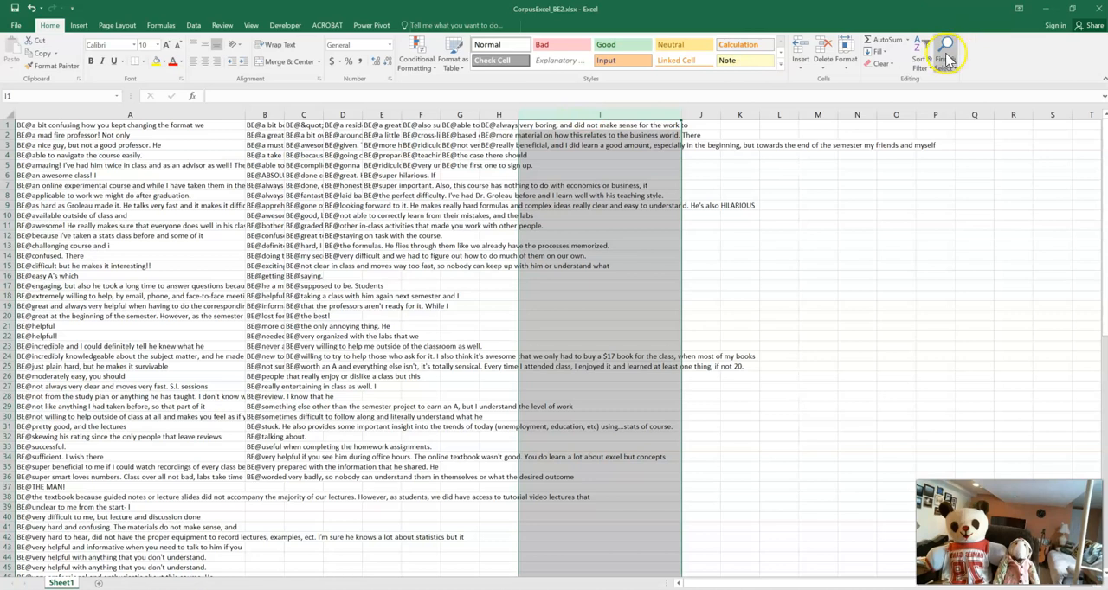
click(922, 67)
click(933, 80)
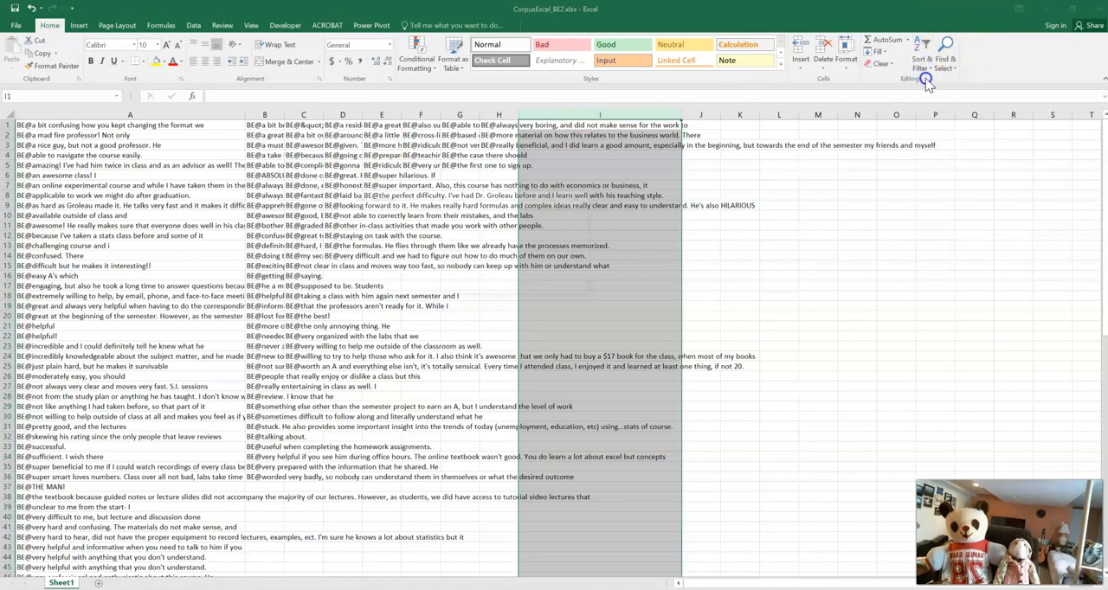
click(437, 262)
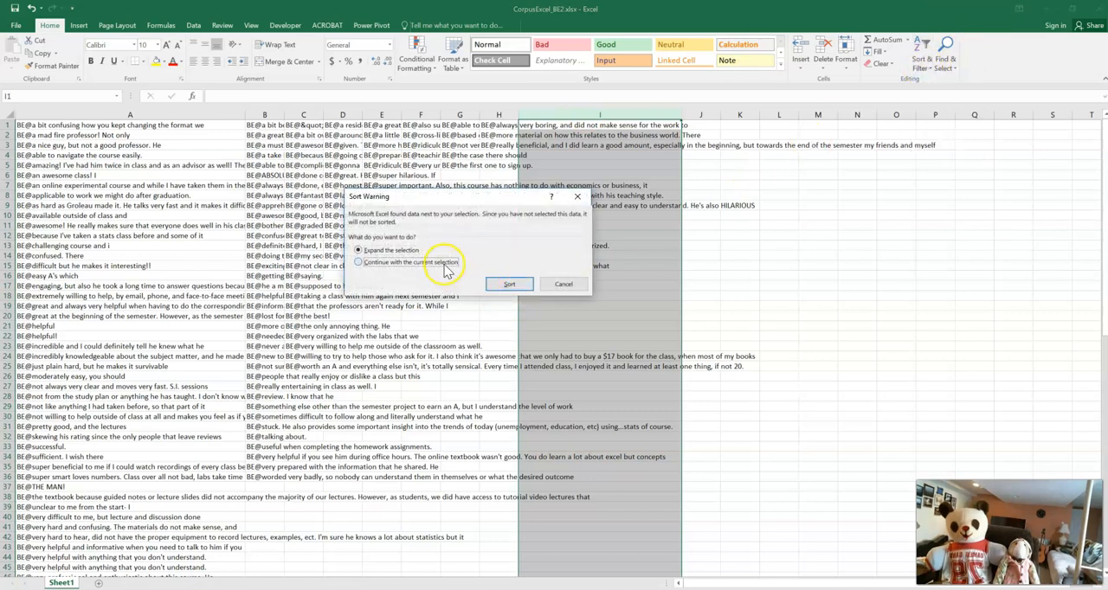
click(509, 284)
Autofit the width of column J and sort it from A to Z, continuing with the current selection only.
click(700, 114)
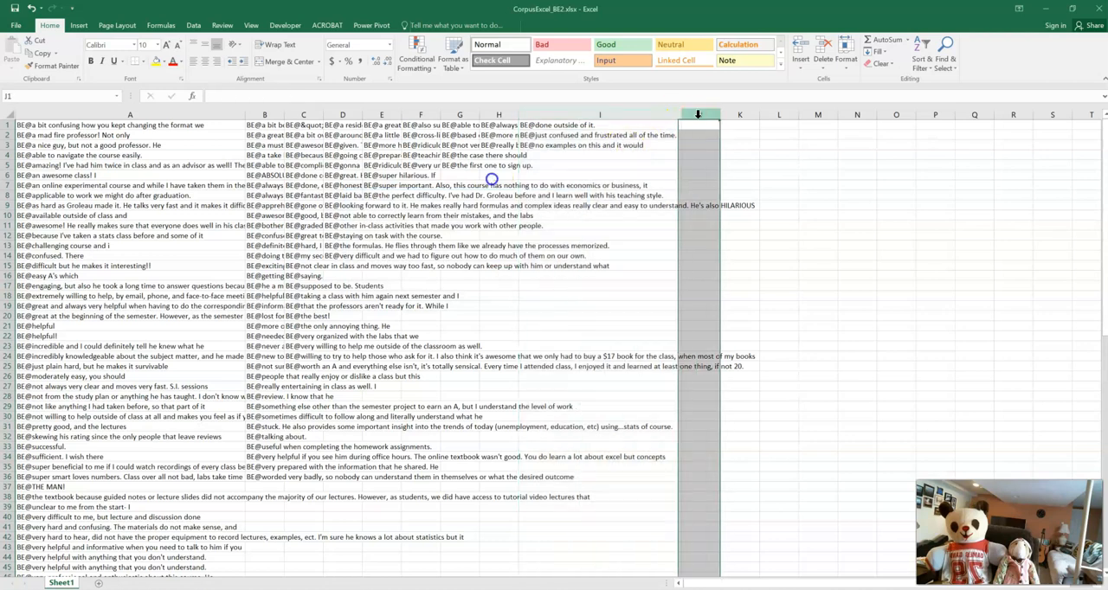
double_click(718, 113)
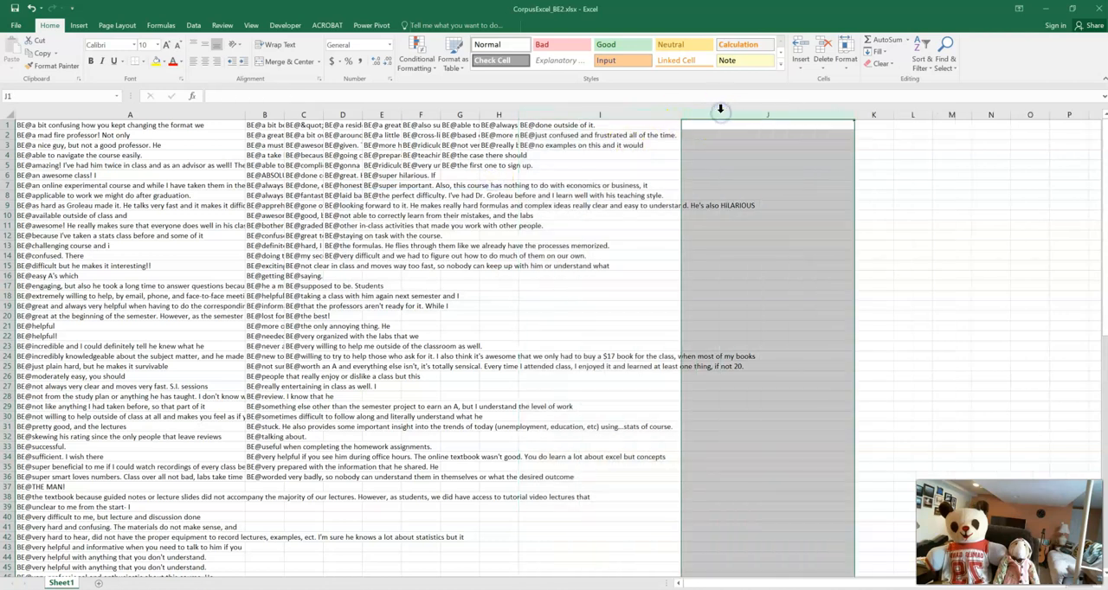
click(923, 58)
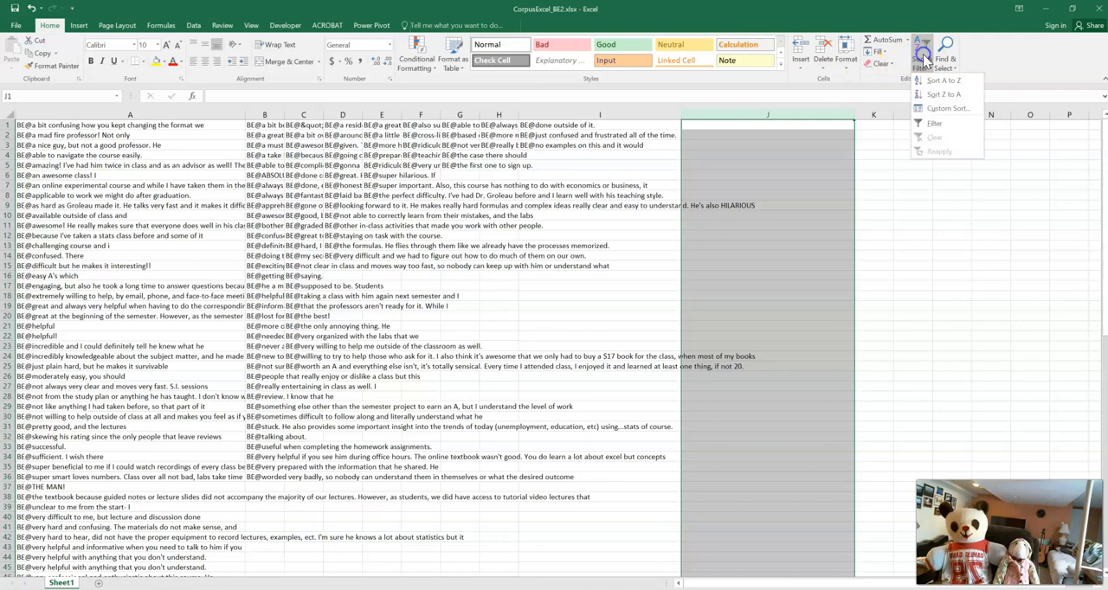
click(943, 80)
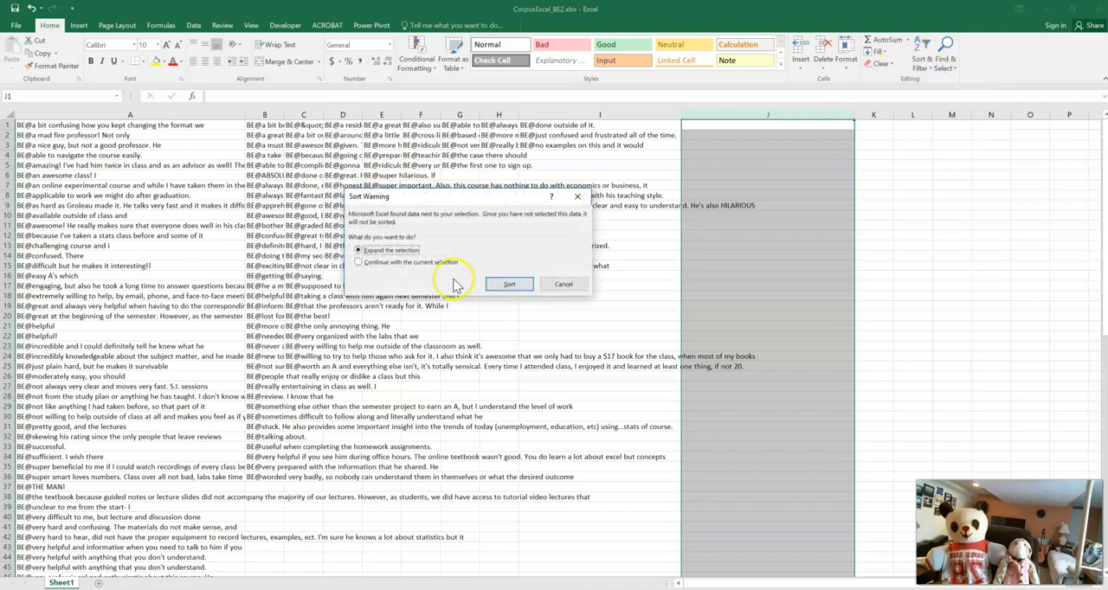
click(437, 263)
click(509, 284)
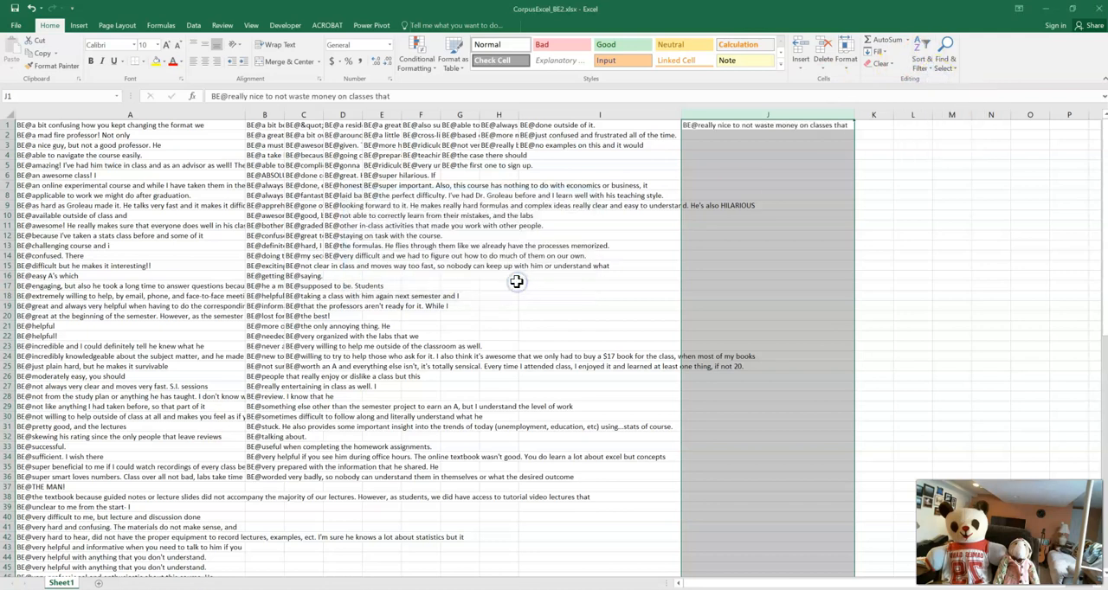
Autofit the width of column K and sort it from A to Z, continuing with the current selection only.
click(871, 113)
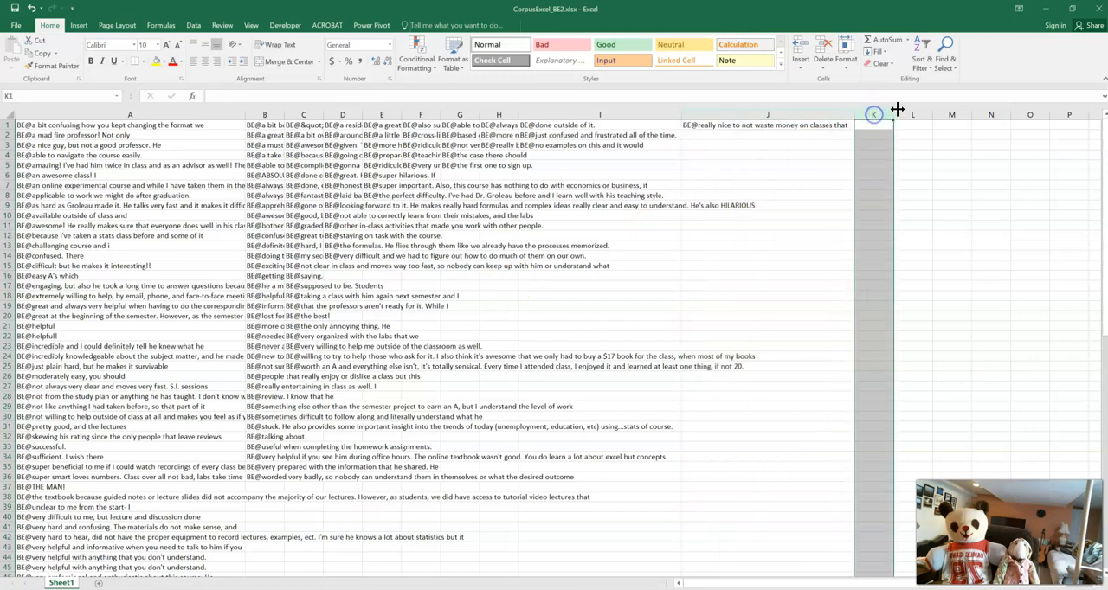
double_click(893, 112)
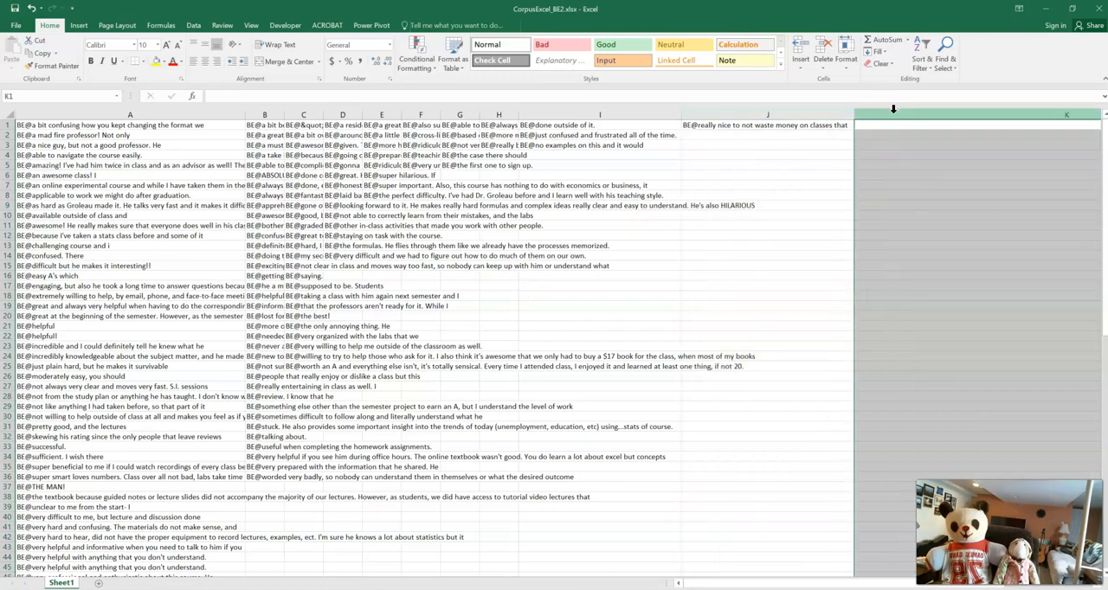
click(923, 62)
click(944, 108)
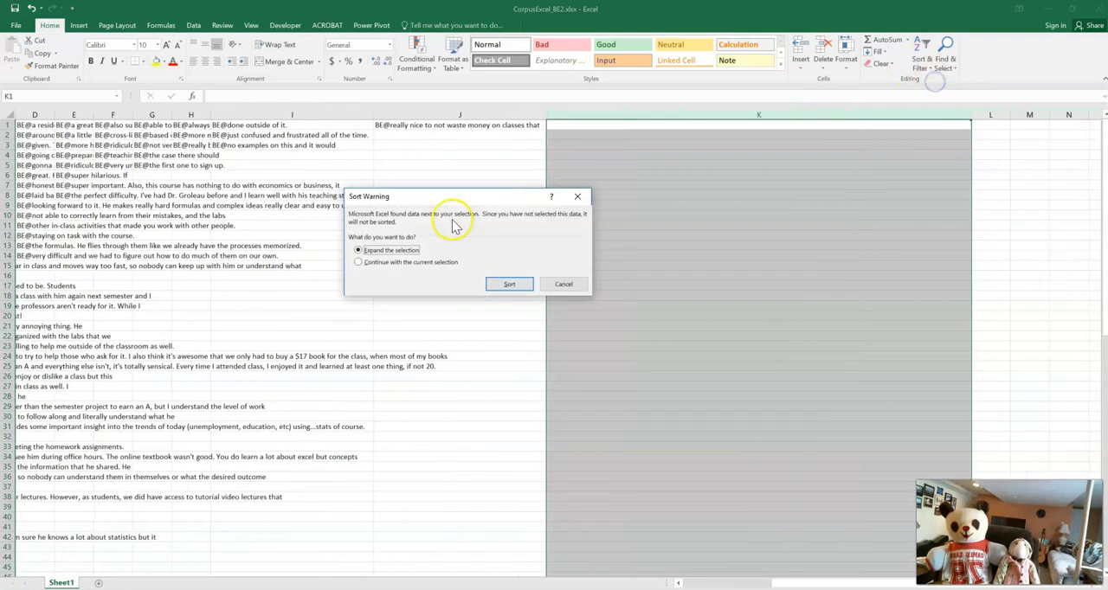
click(433, 263)
click(509, 284)
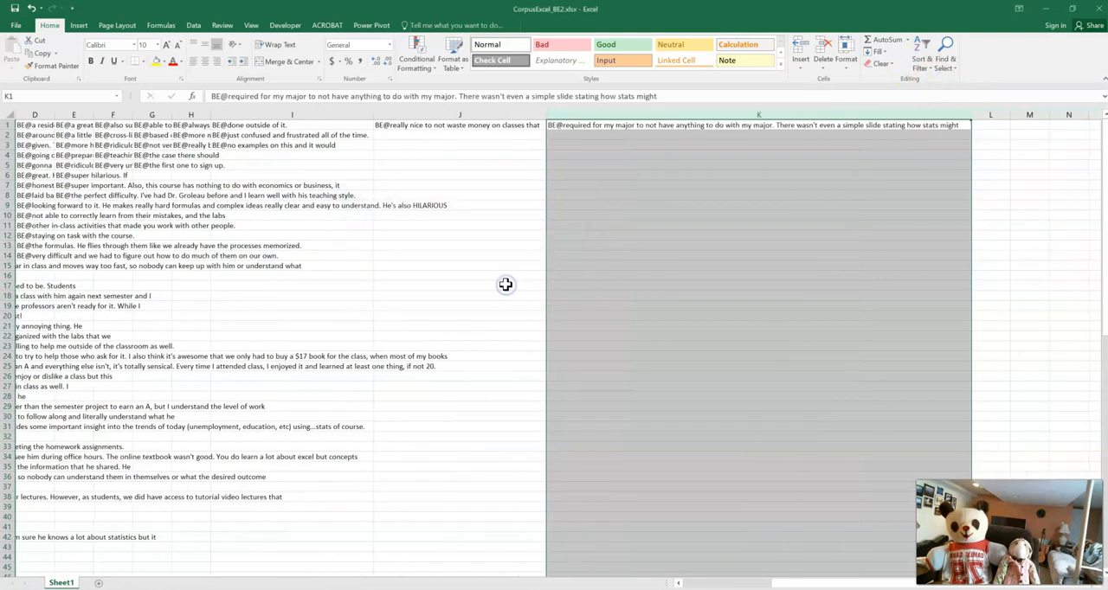
Autofit the width of column L and sort it from A to Z, continuing with the current selection only.
click(989, 114)
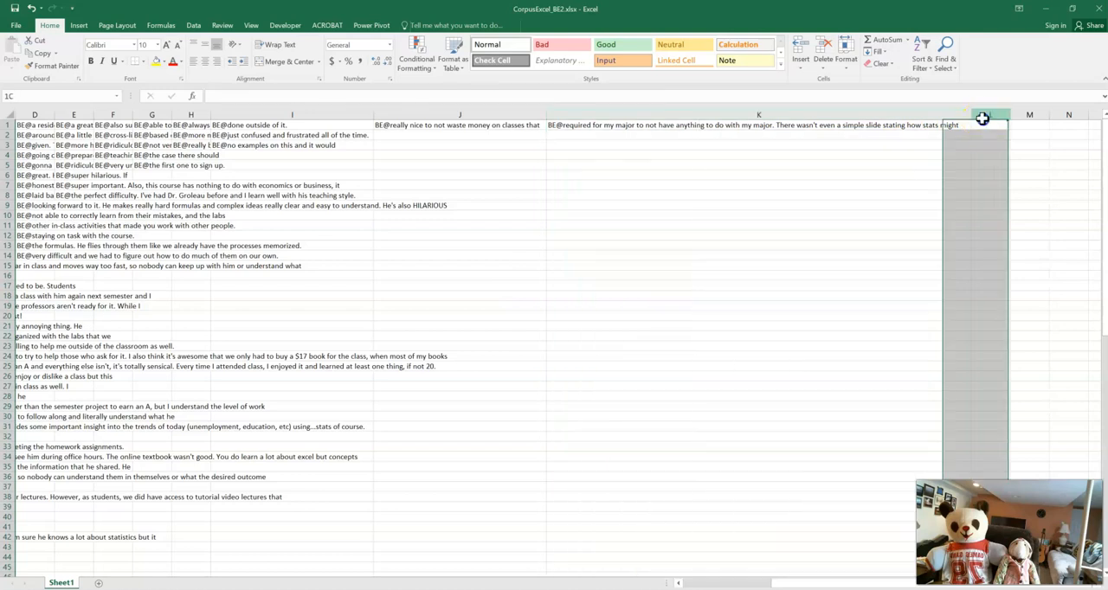
double_click(1010, 113)
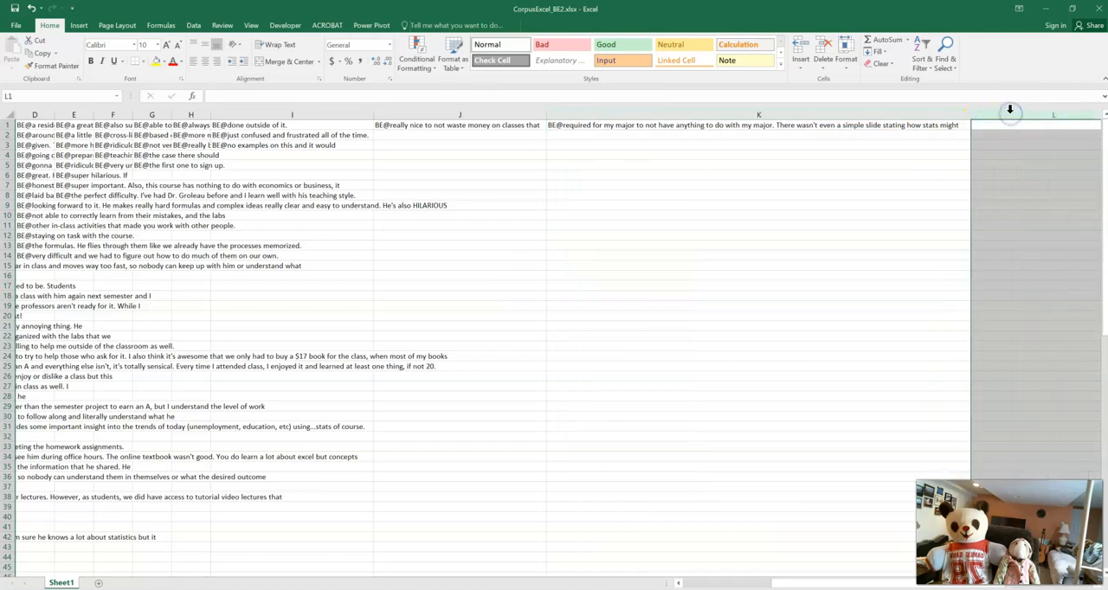
click(919, 66)
click(935, 80)
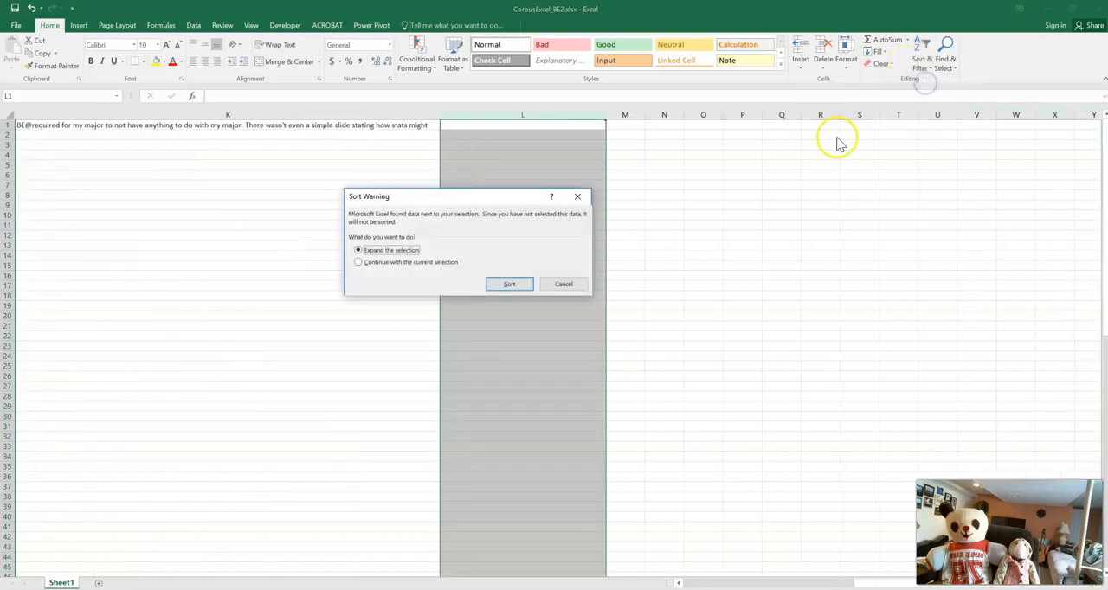
click(425, 263)
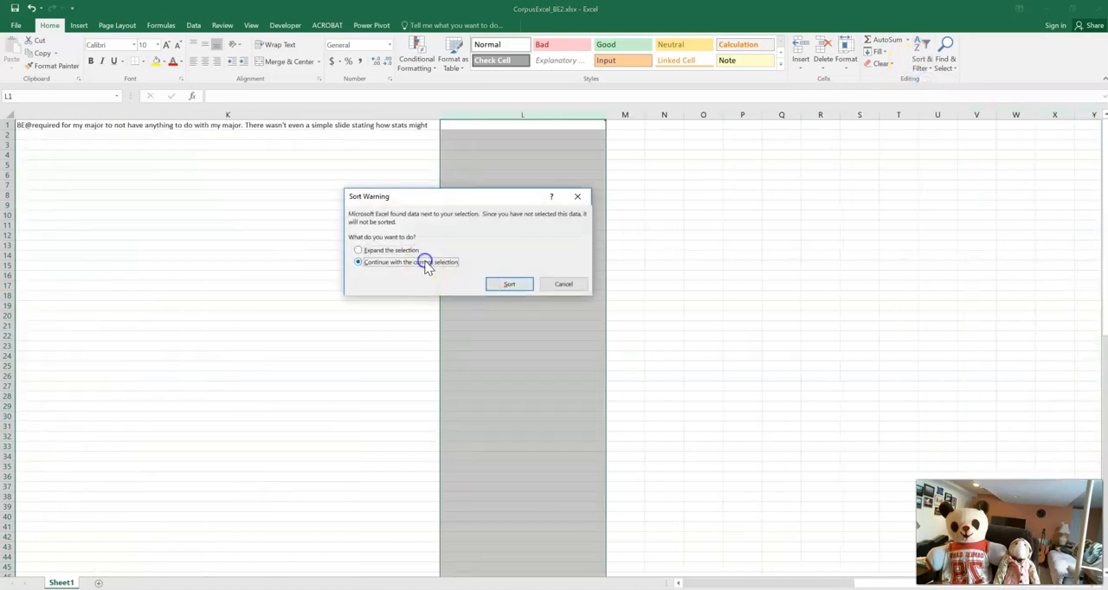
click(509, 284)
Check column M for remaining fragments and review the first row back to the beginning of the sheet.
click(635, 112)
click(643, 112)
double_click(646, 113)
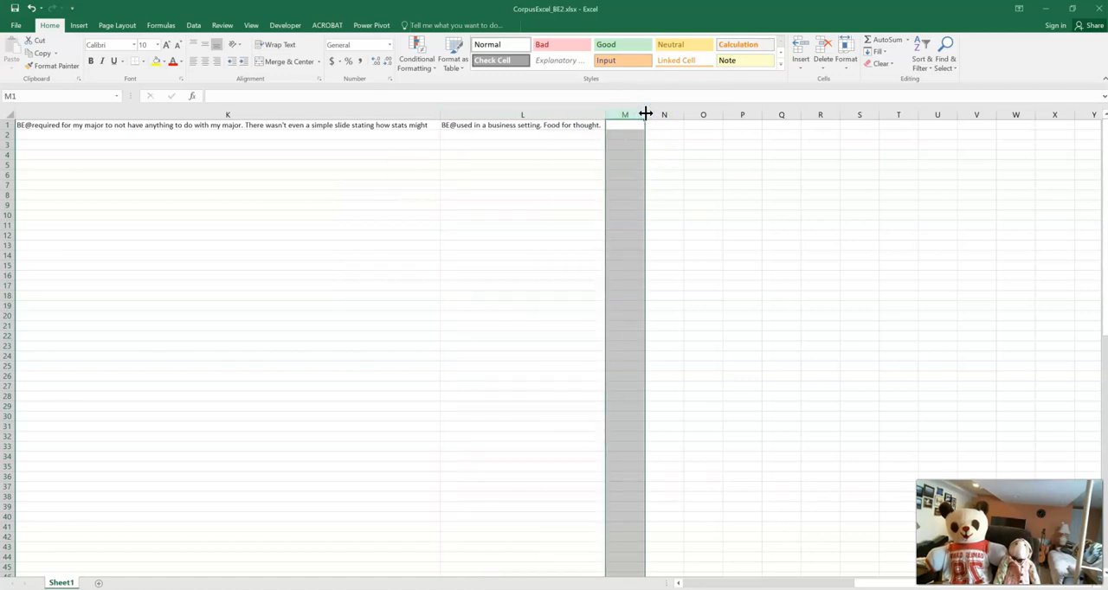
click(579, 124)
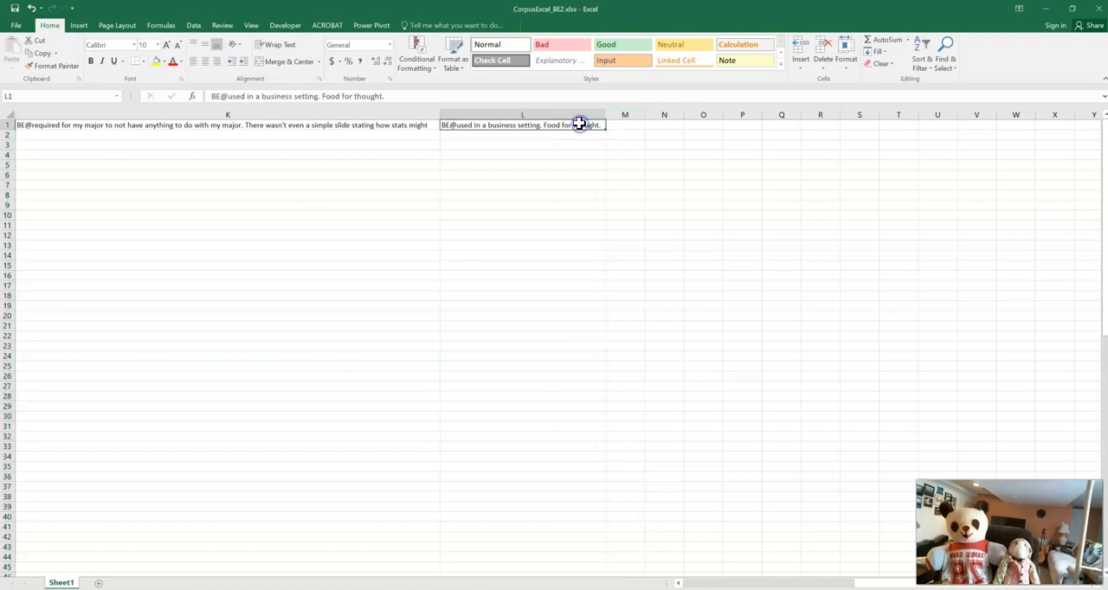
key(Left)
key(Left)
key(Left)
key(Left)
key(Left)
key(Left)
key(Left)
key(Left)
key(Left)
key(Left)
key(Left)
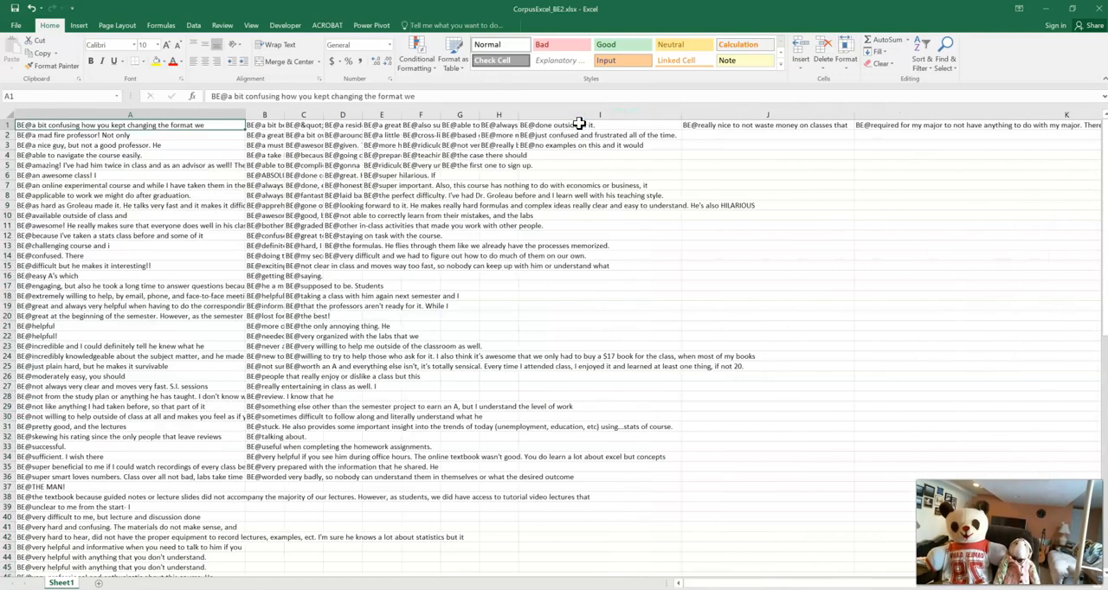
key(Right)
key(Right)
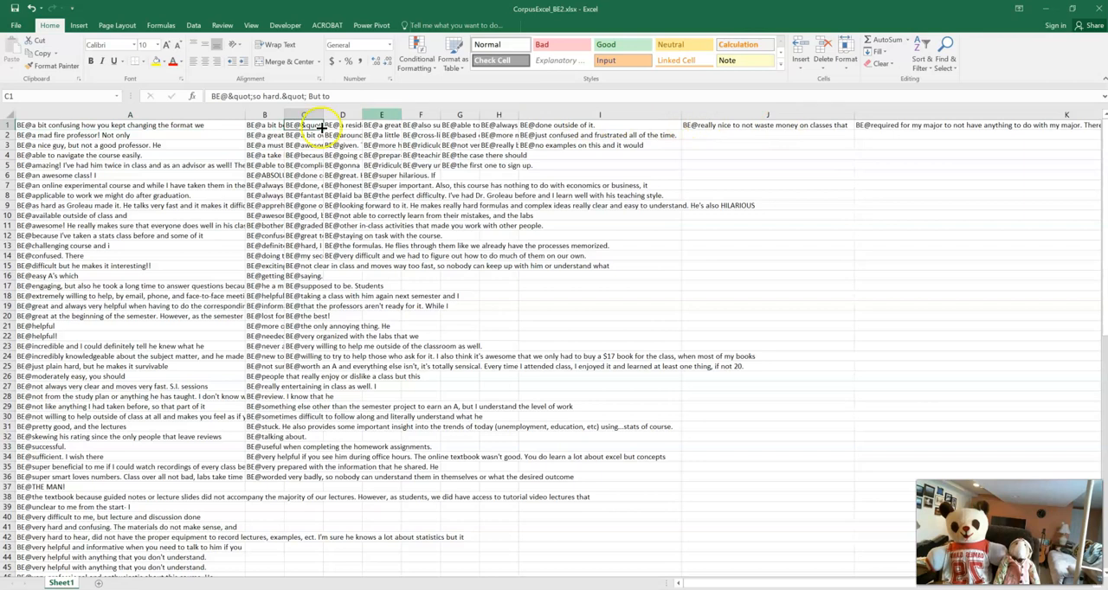
Narrow columns A through M to one uniform width and return to column A.
click(220, 112)
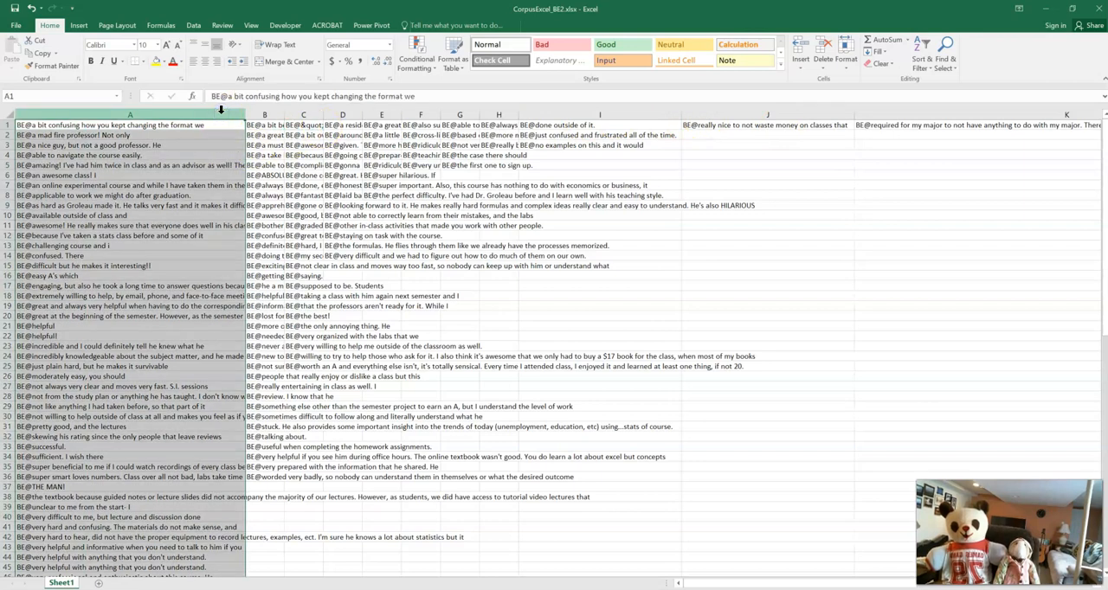
key(shift+Right)
key(shift+Right)
key(shift+Right)
key(shift+Right)
key(shift+Right)
key(shift+Right)
key(shift+Right)
key(shift+Right)
key(shift+Right)
key(shift+Right)
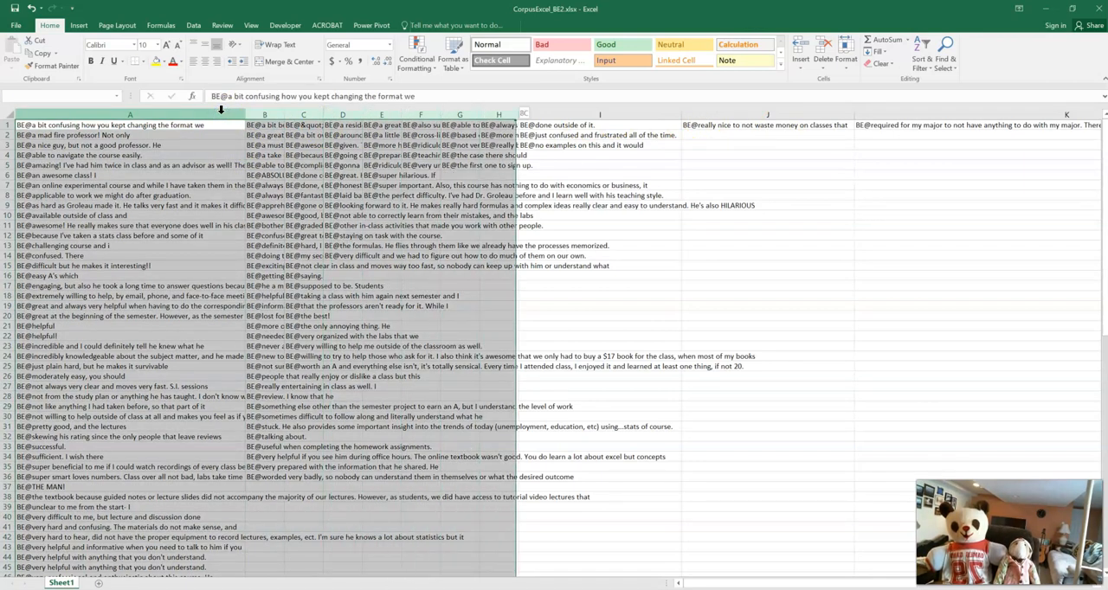
key(shift+Right)
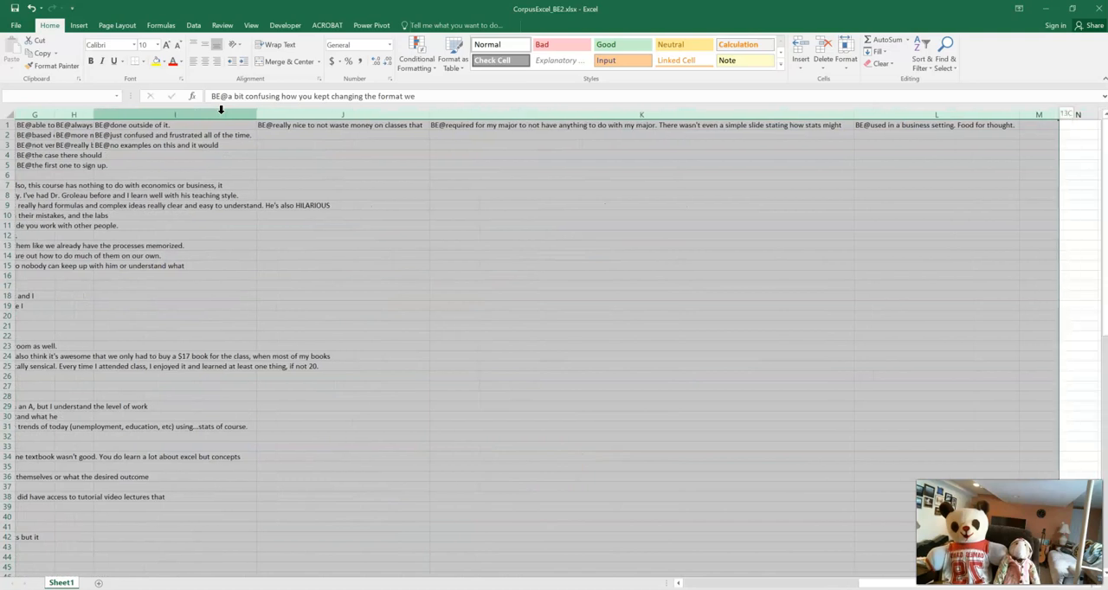
drag(1020, 110, 982, 121)
drag(904, 115, 895, 112)
click(497, 193)
key(Left)
key(Left)
key(Left)
key(Left)
key(Left)
key(Left)
key(Left)
key(Left)
key(Left)
key(Left)
key(Left)
key(Left)
key(Left)
key(Left)
key(Left)
key(Left)
key(Left)
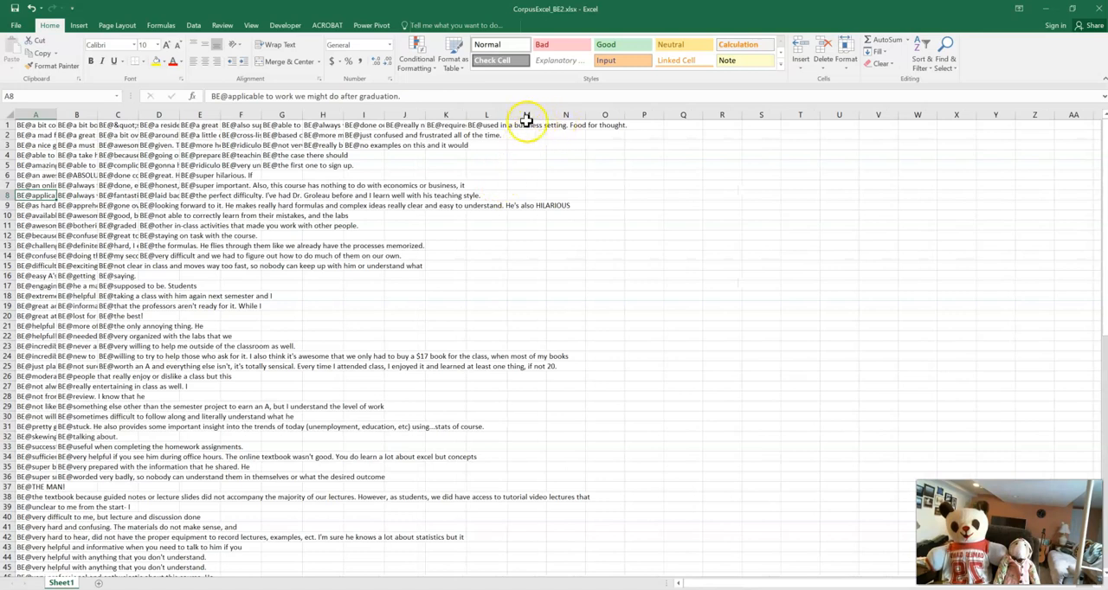
Move the fragments in B1:B36 below the last entry of column A, starting at cell A50.
click(92, 124)
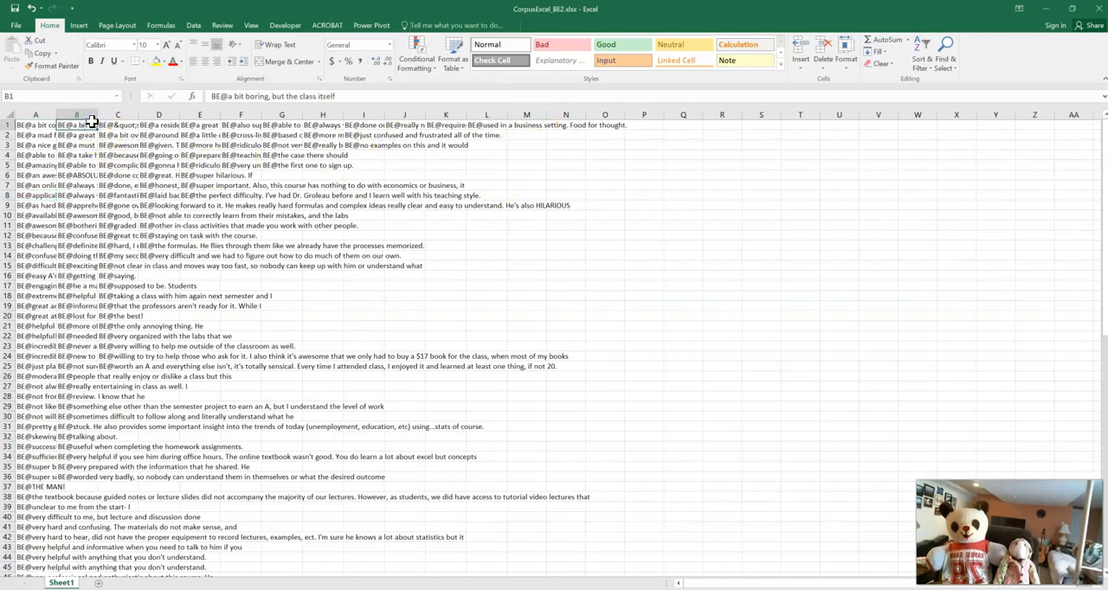
key(ctrl+shift+Down)
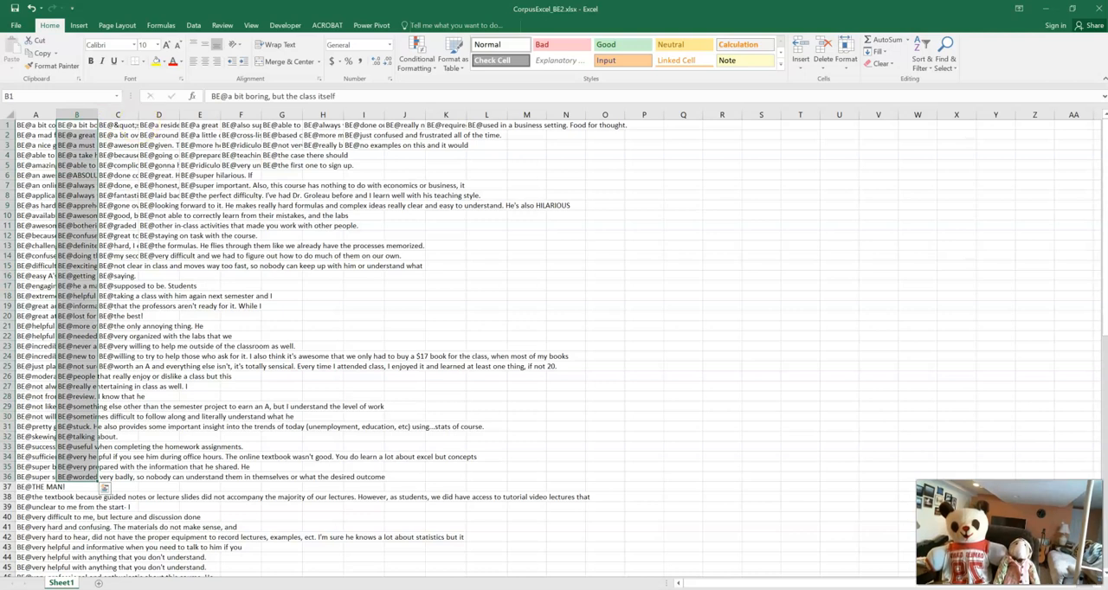
key(ctrl+c)
key(Down)
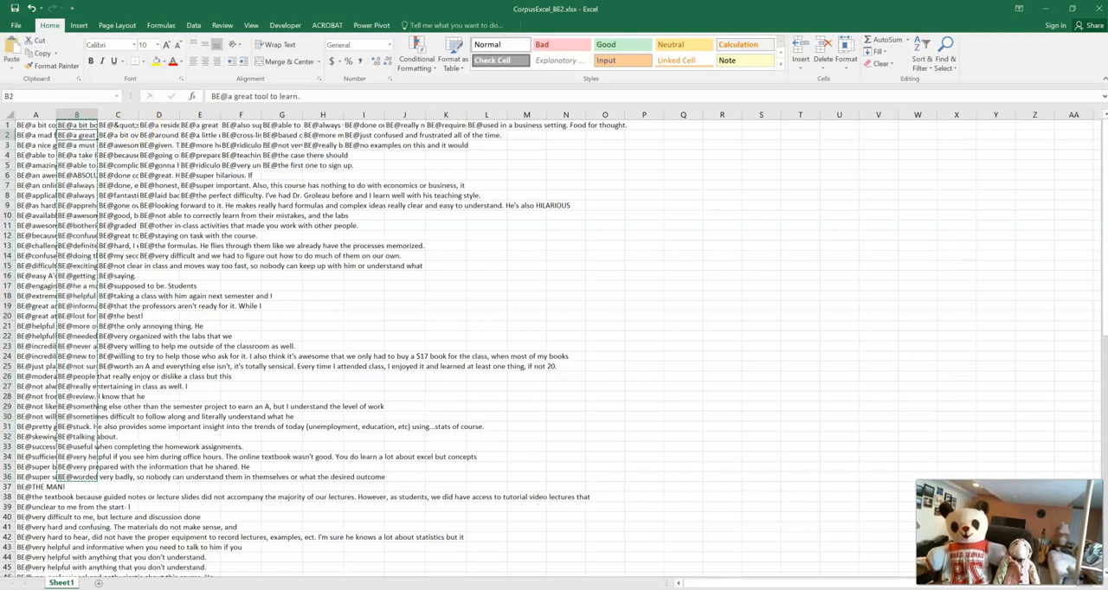
key(Left)
key(ctrl+Down)
key(Down)
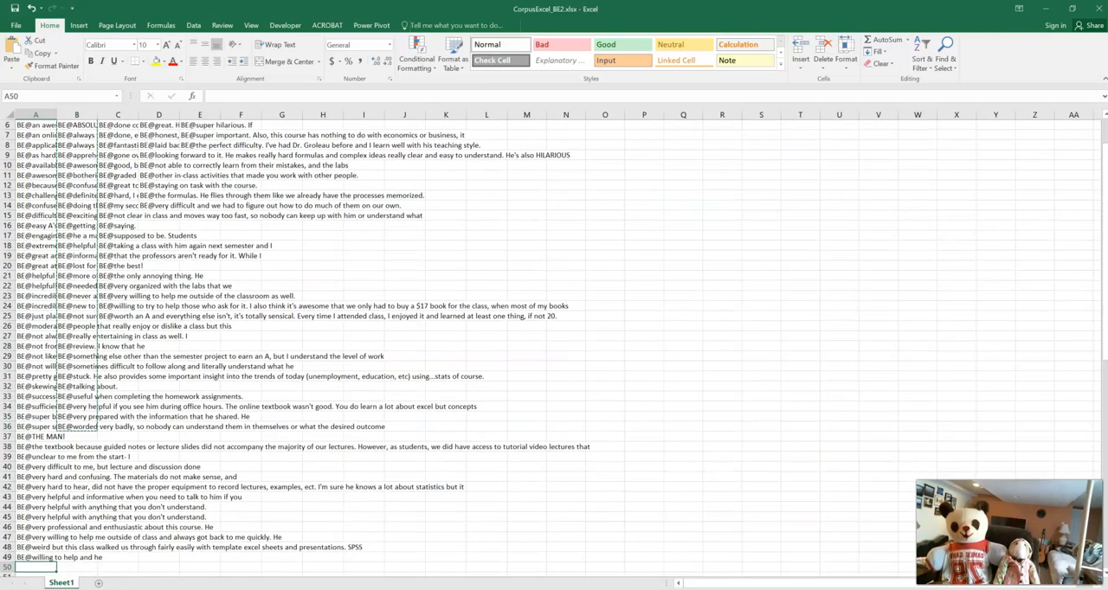
key(ctrl+v)
Move the fragments in C1:C25 below the last entry of column A, starting at cell A86.
key(Up)
key(Up)
key(Up)
key(Up)
key(Up)
key(Up)
key(Up)
key(Up)
key(Up)
key(Up)
key(Up)
key(Up)
key(Up)
key(Up)
key(Up)
key(Up)
key(Up)
key(Up)
key(Up)
key(Up)
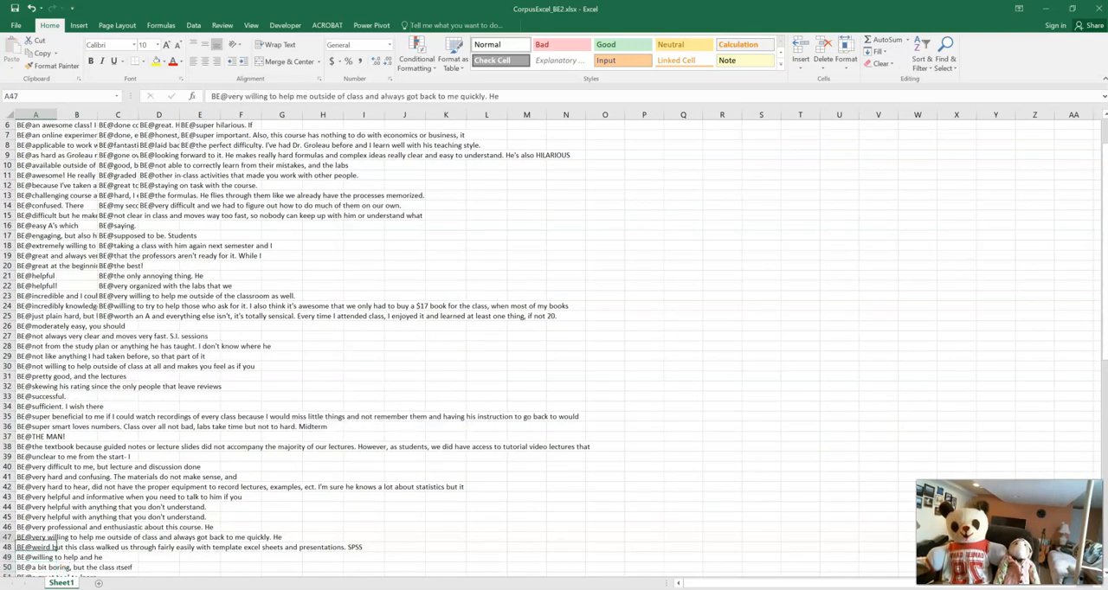
key(Up)
key(Up)
key(Up)
key(Up)
key(Up)
key(Up)
key(Up)
key(Up)
key(Up)
key(Up)
key(Up)
key(Up)
key(Up)
key(Up)
key(Up)
key(Right)
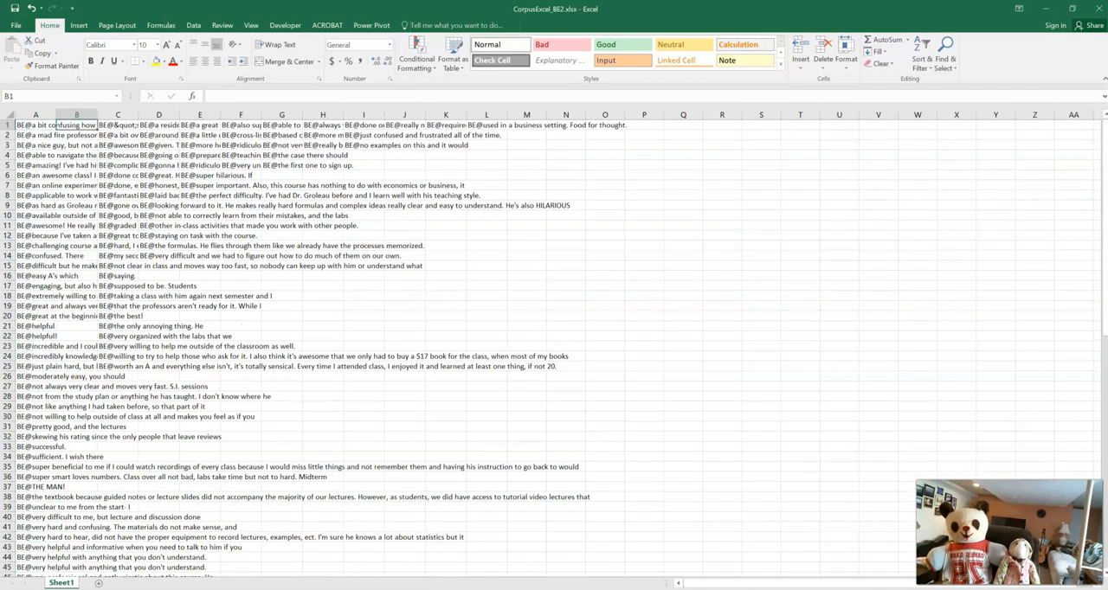
key(Right)
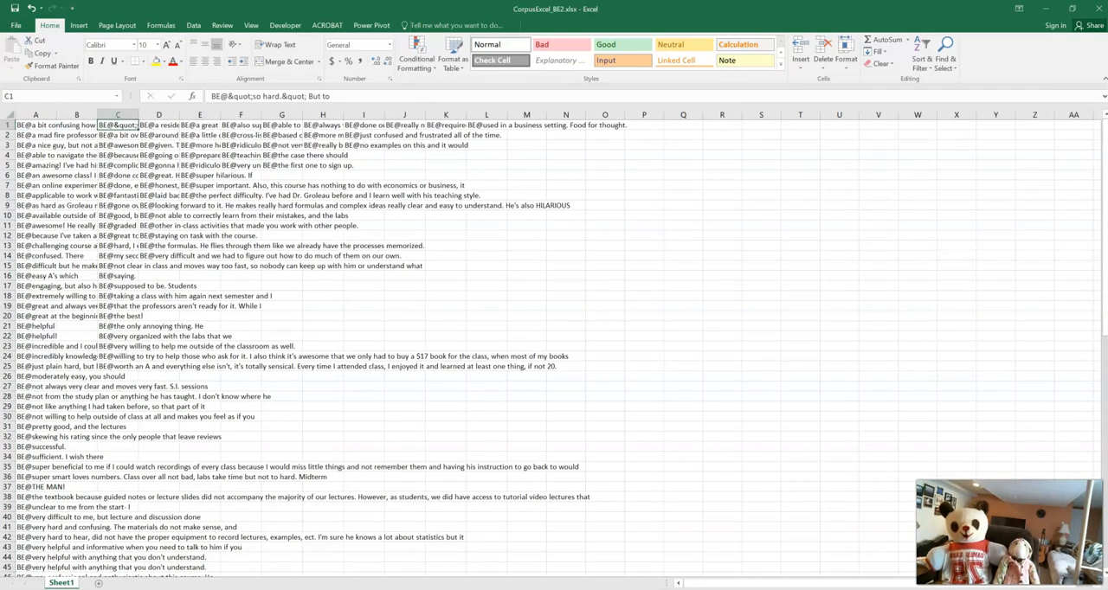
key(shift+Down)
key(shift+Down)
key(shift+Down)
key(shift+Down)
key(shift+Down)
key(shift+Down)
key(shift+Down)
key(shift+Down)
key(shift+Down)
key(shift+Down)
key(shift+Down)
key(shift+Down)
key(shift+Down)
key(shift+Down)
key(shift+Down)
key(shift+Down)
key(shift+Down)
key(shift+Down)
key(shift+Down)
key(shift+Down)
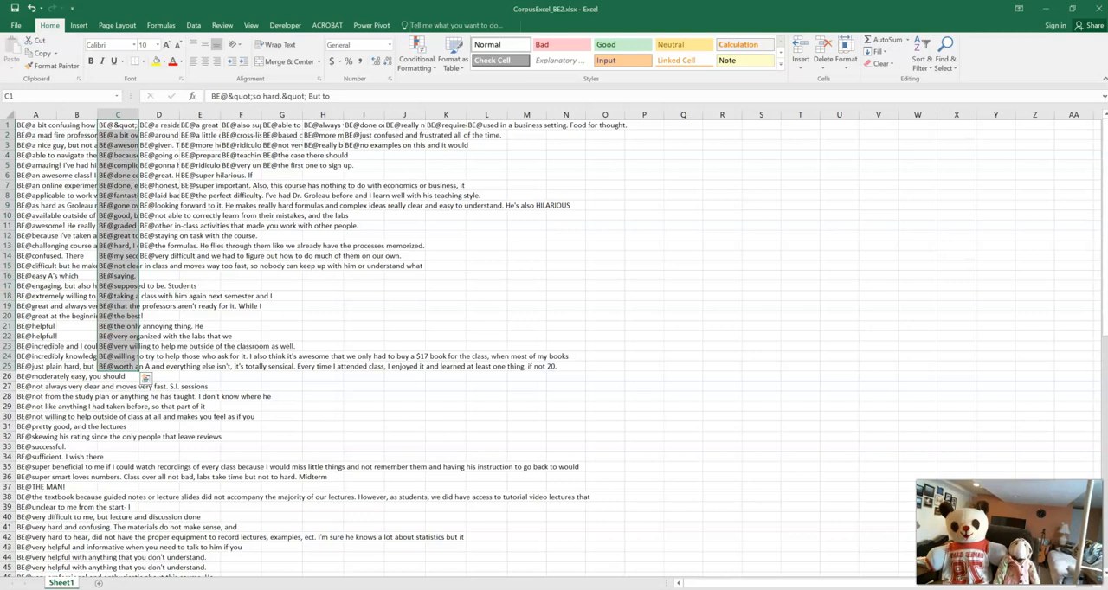
key(ctrl+c)
key(ctrl+Home)
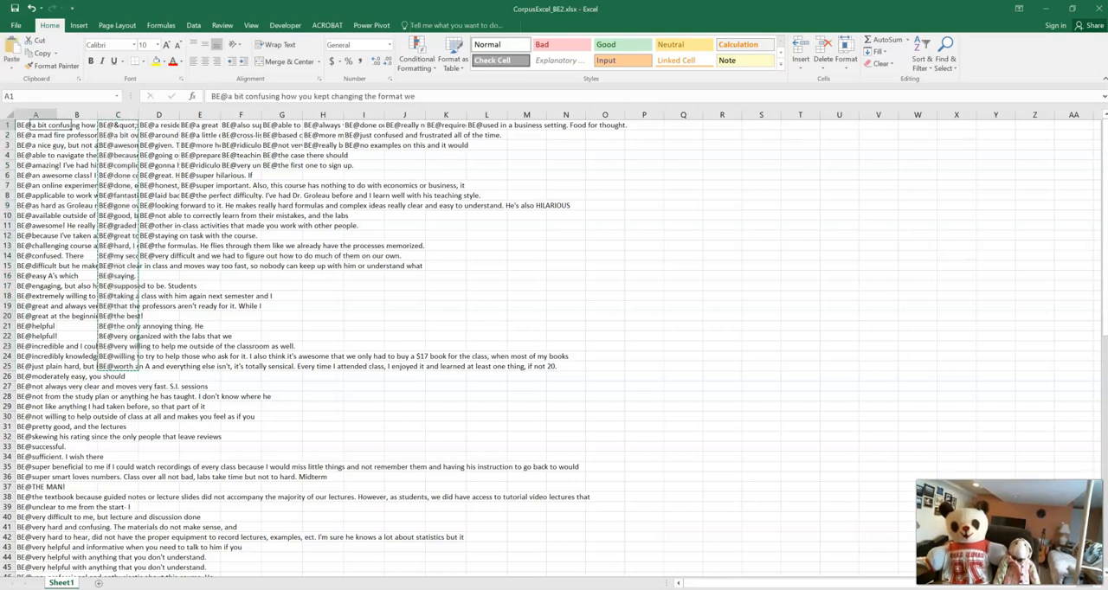
key(ctrl+Down)
key(Down)
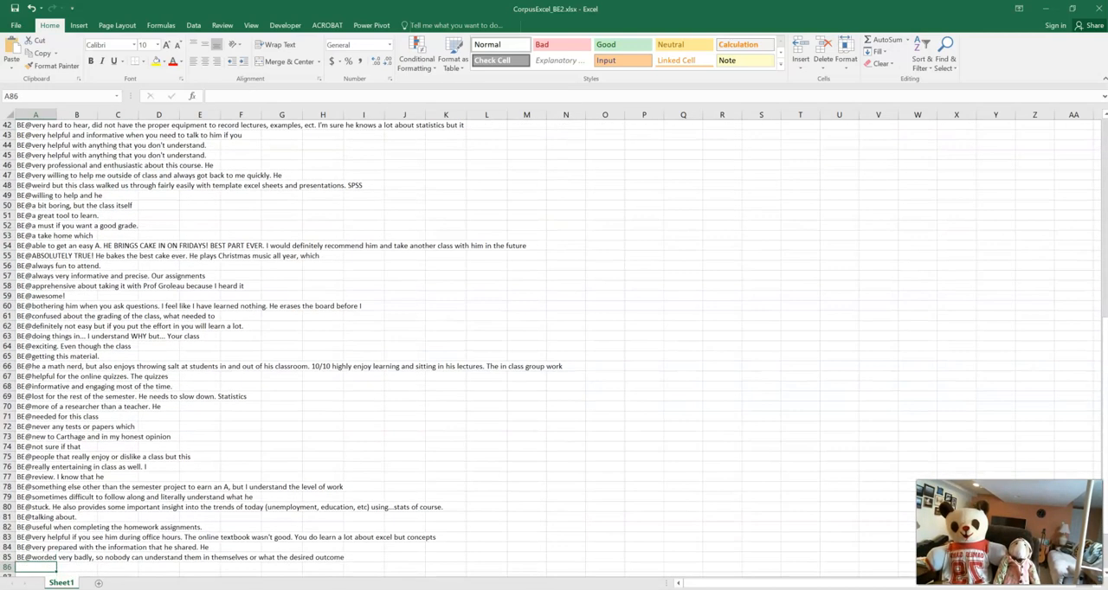
key(ctrl+v)
Stack the fragments from columns D through L below the last entry of column A, starting at cell A111.
key(Up)
key(Up)
key(Up)
key(Up)
key(Up)
key(Up)
key(Up)
key(Up)
key(Up)
key(Up)
key(Up)
key(Up)
key(Up)
key(Up)
key(Up)
key(Up)
key(Up)
key(Up)
key(Up)
key(Up)
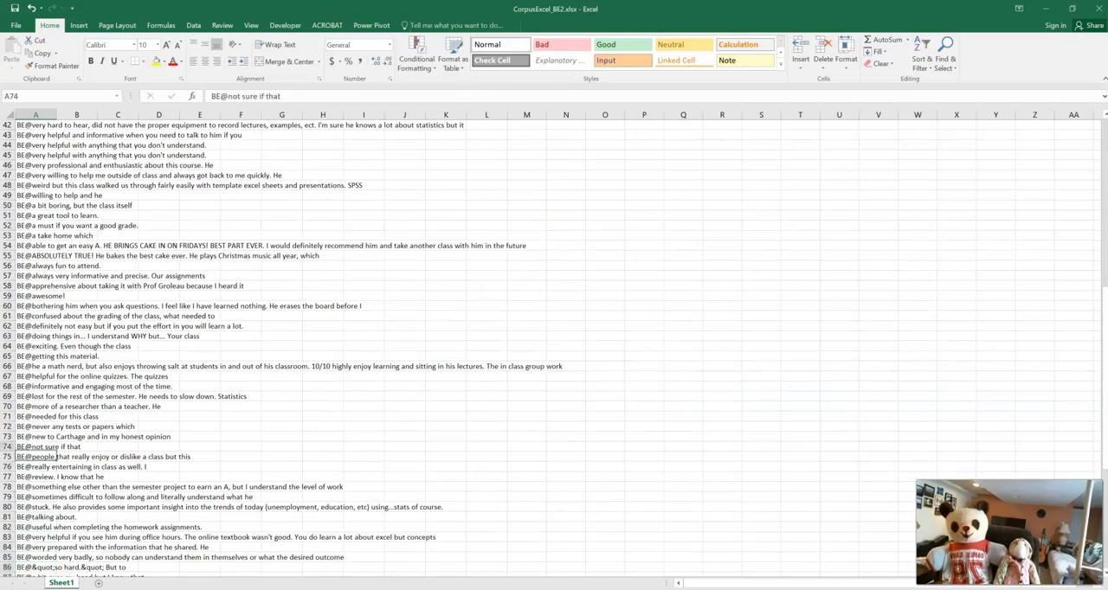
key(Up)
key(Up)
key(Up)
key(Up)
key(Up)
key(Up)
key(Up)
key(Up)
key(Up)
key(Up)
key(Up)
key(Up)
key(Up)
key(Up)
key(Up)
key(Up)
key(Up)
key(Up)
key(Up)
key(Up)
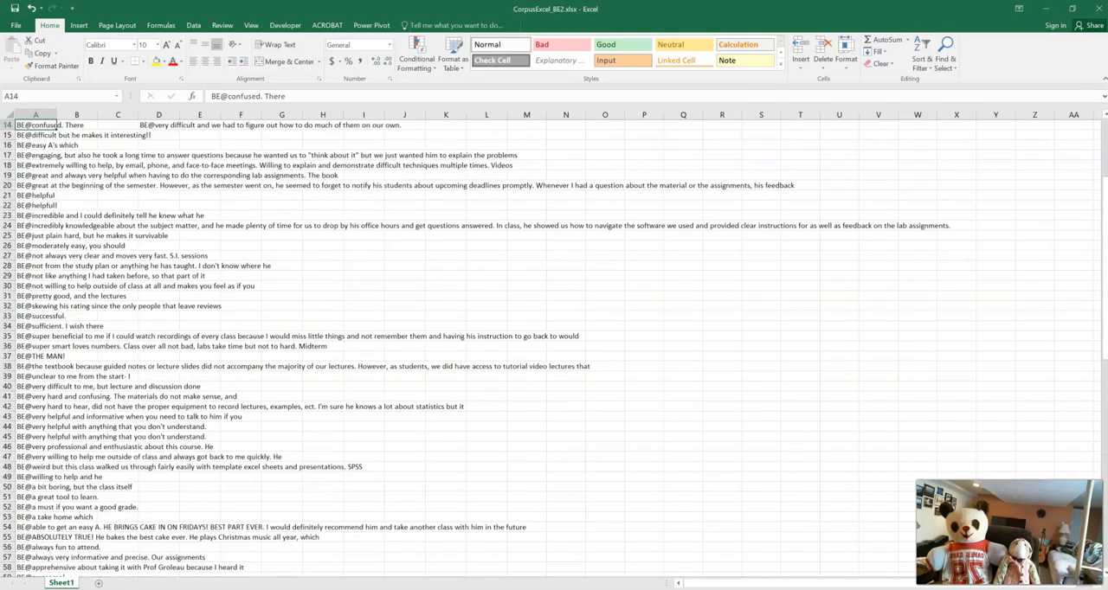
key(Right)
key(Right)
key(Right)
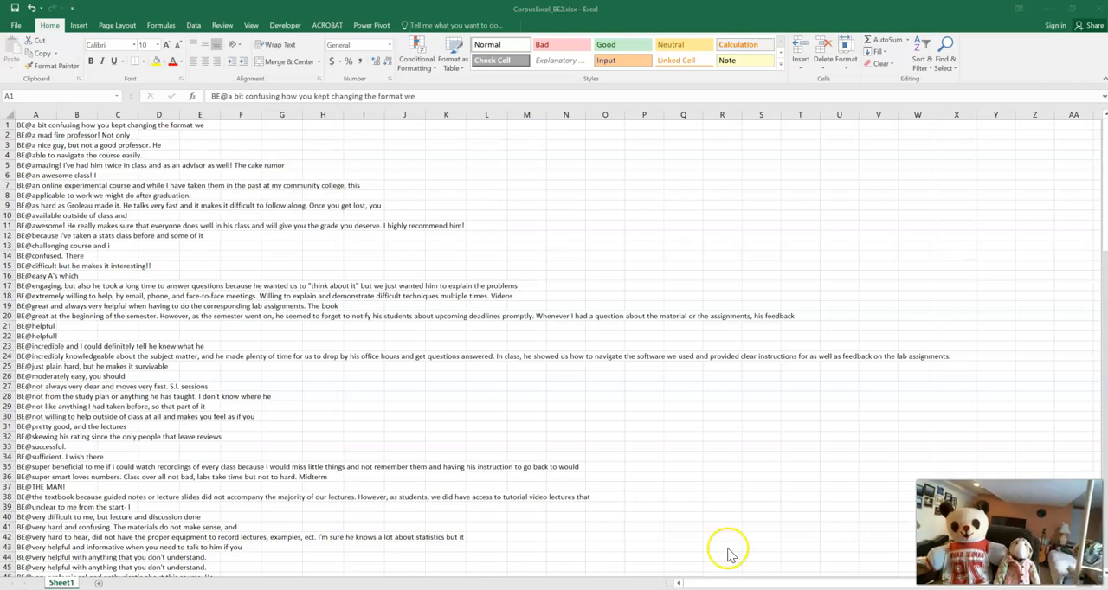
Check where the stacked fragments in column A end and return to cell A1.
click(53, 126)
click(295, 125)
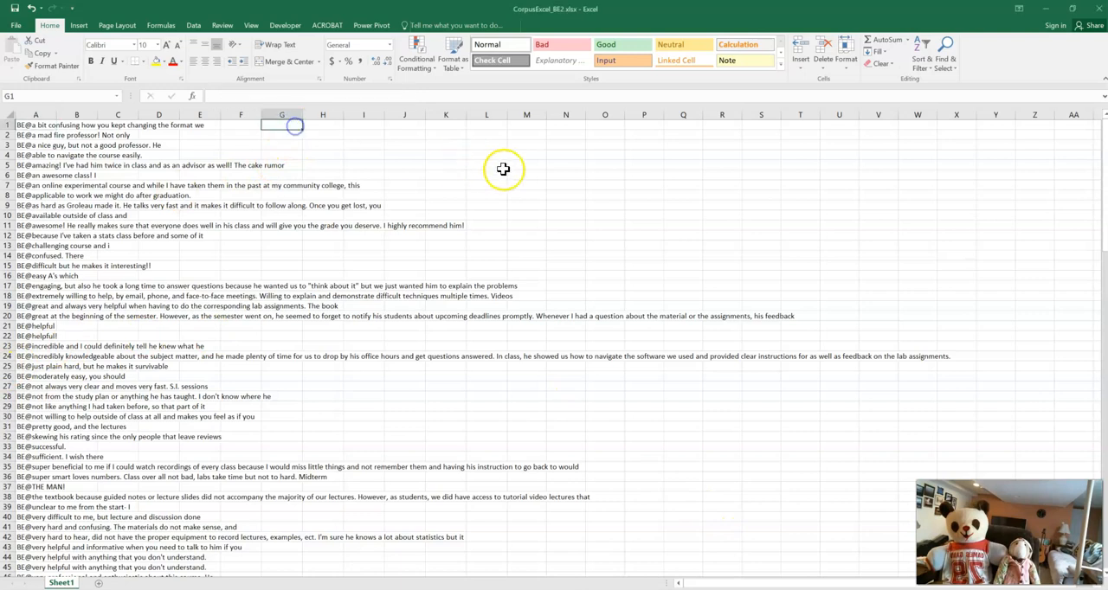
click(36, 115)
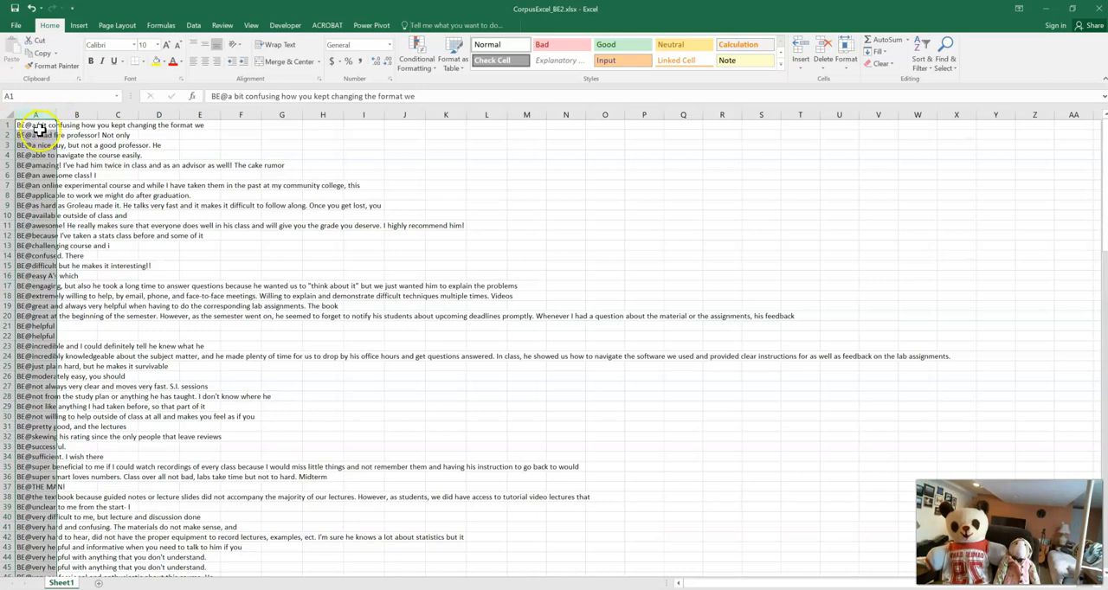
click(39, 135)
key(ctrl+Down)
key(Down)
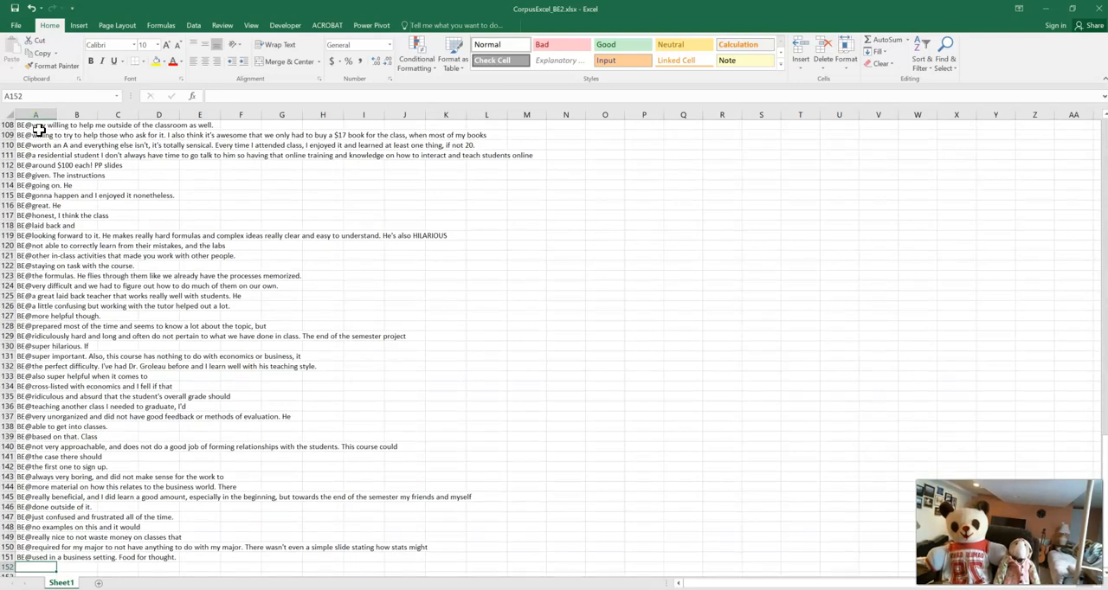
key(Up)
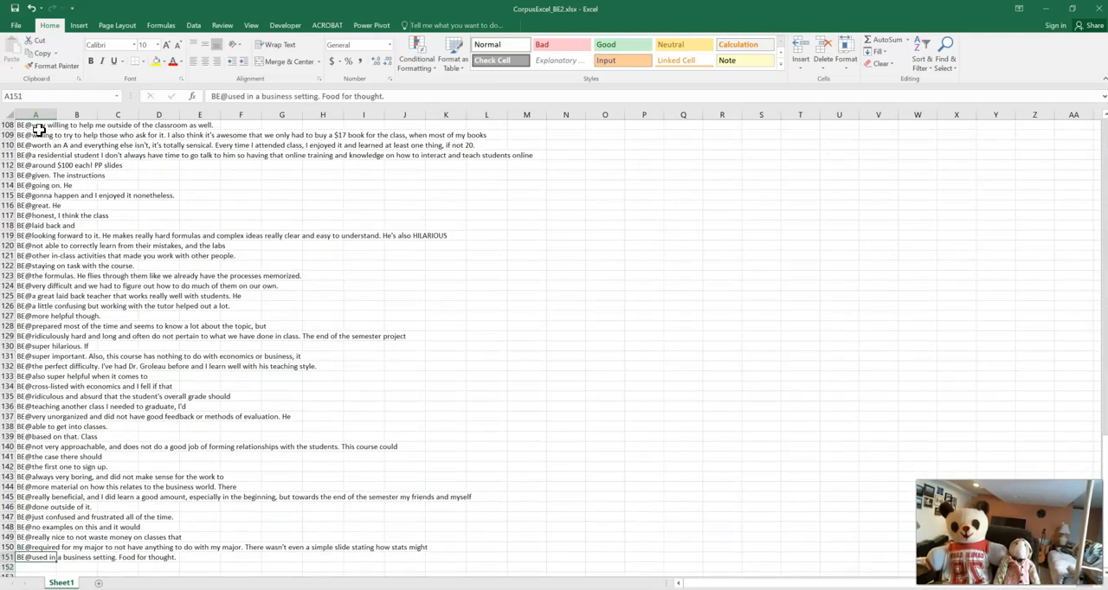
key(ctrl+Up)
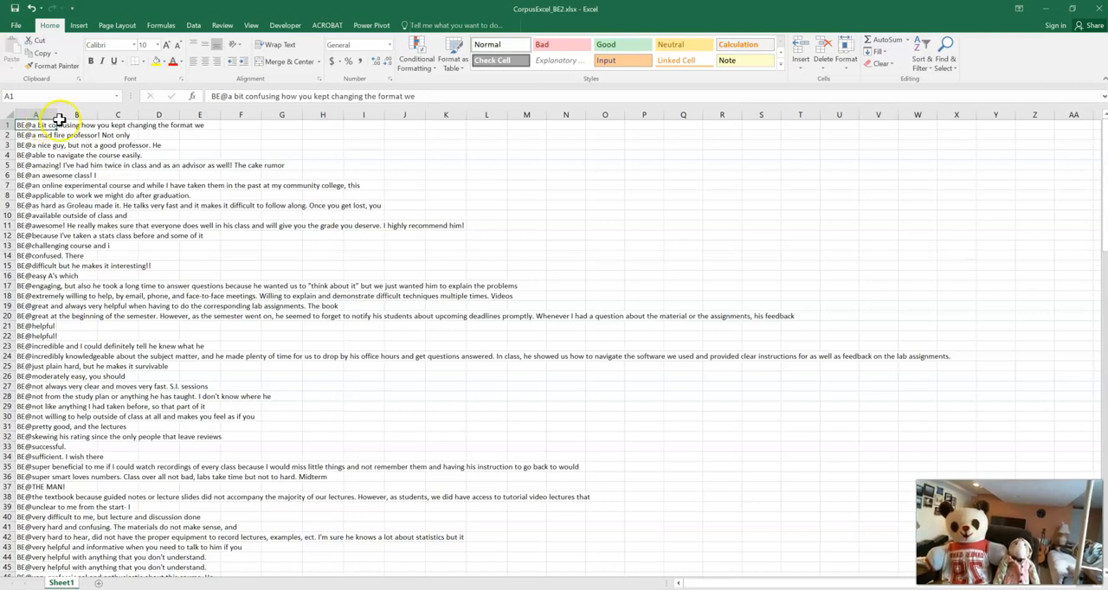
Autofit the width of column A and check its first and last entries.
double_click(57, 115)
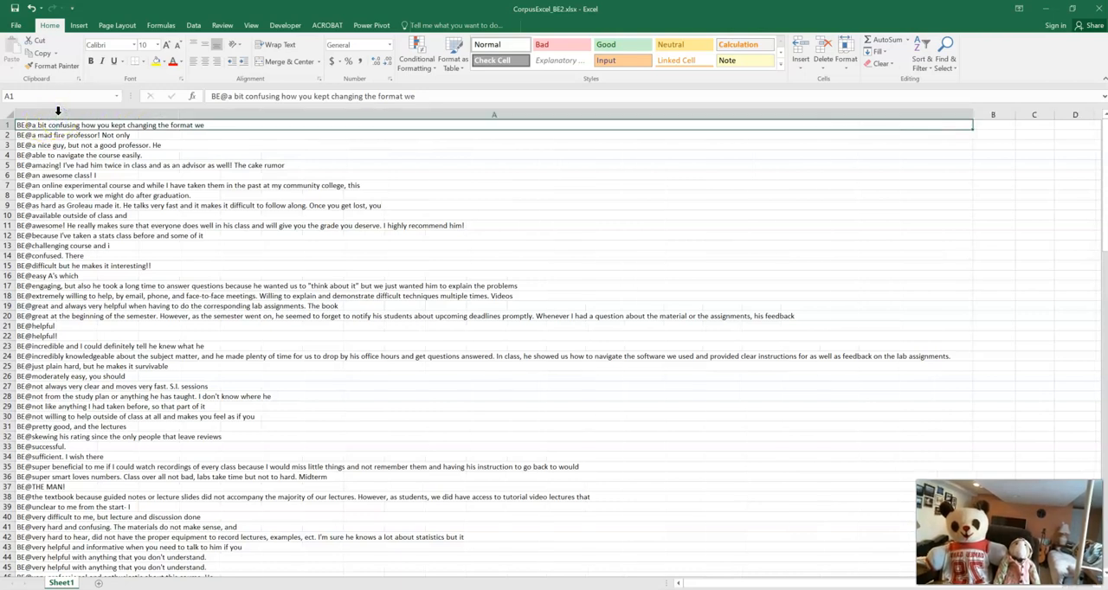
click(224, 122)
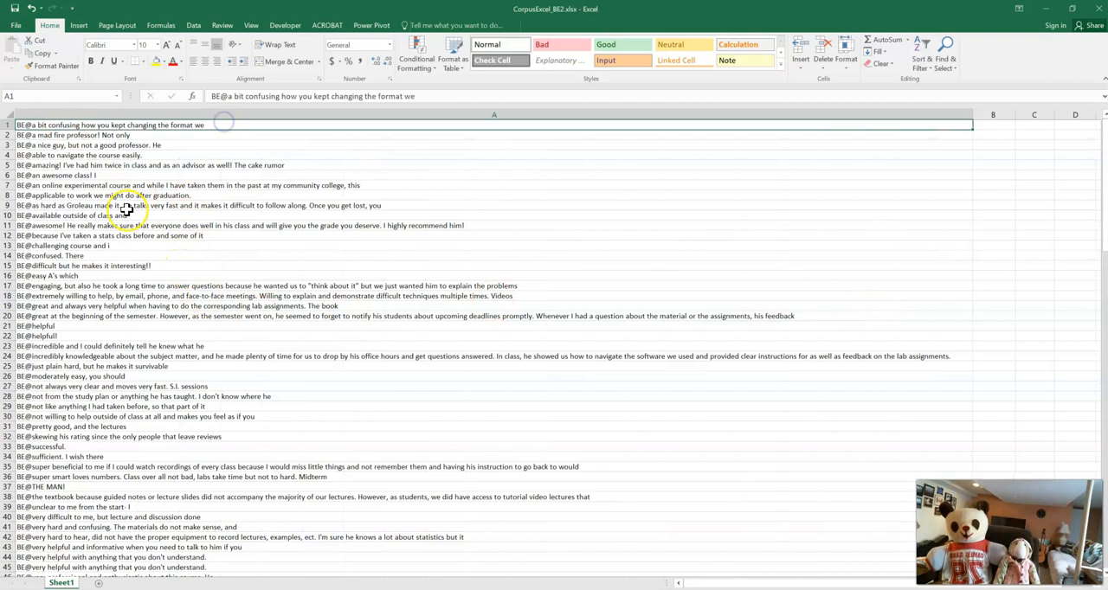
click(57, 122)
click(50, 146)
key(ctrl+Down)
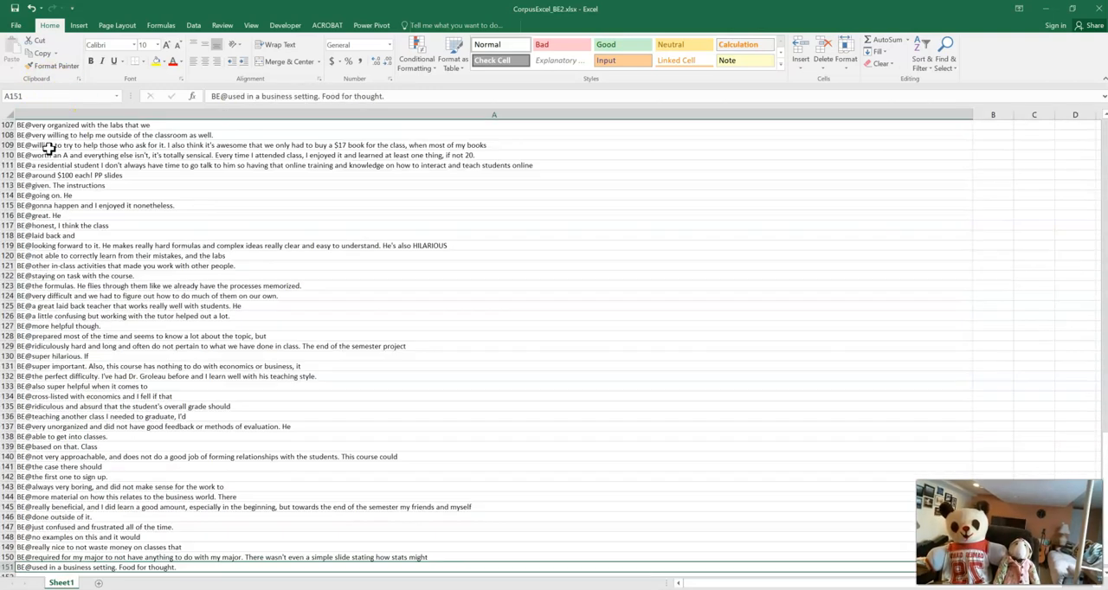
key(ctrl+Up)
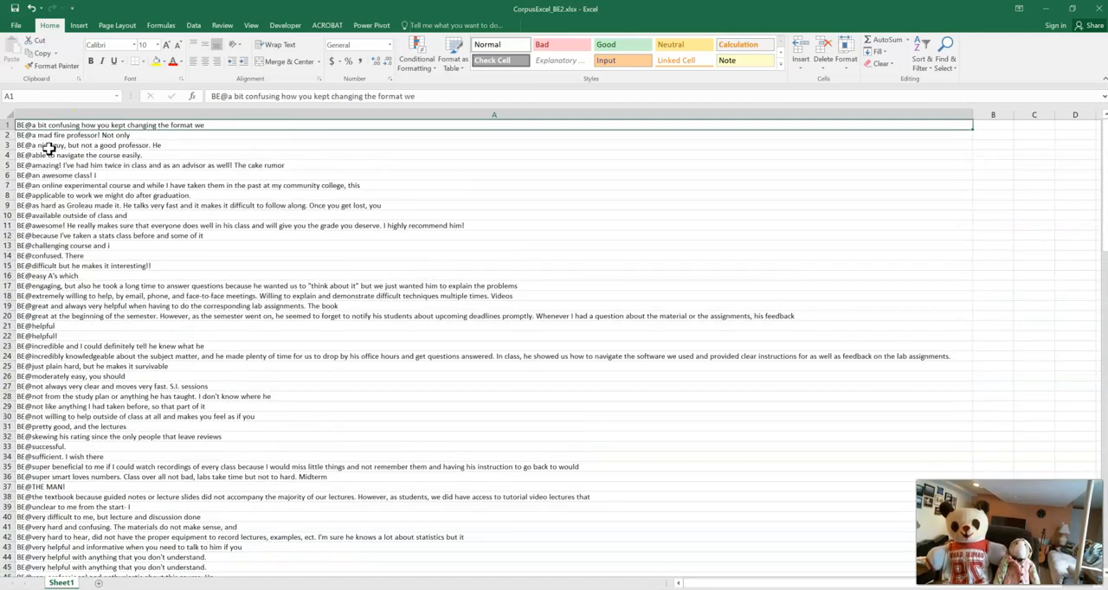
Sort the whole of column A from A to Z.
click(112, 114)
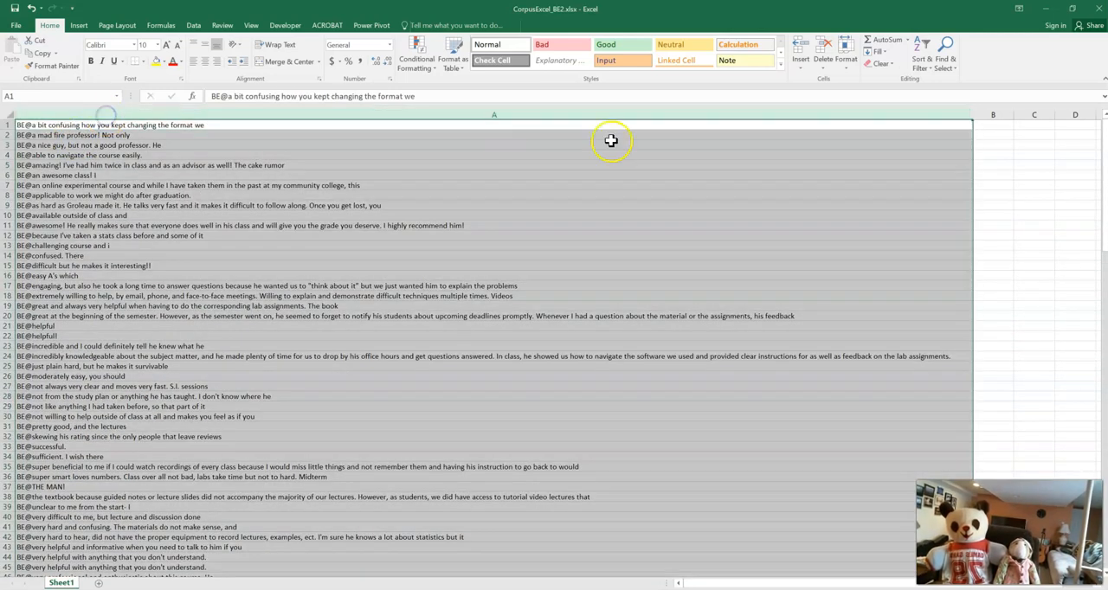
click(923, 62)
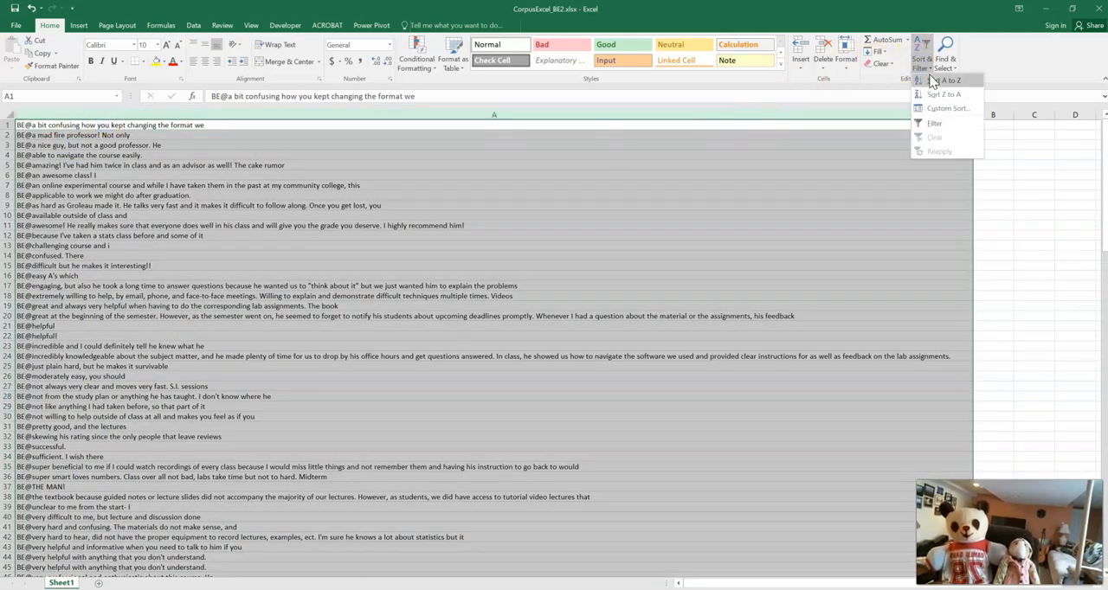
click(929, 79)
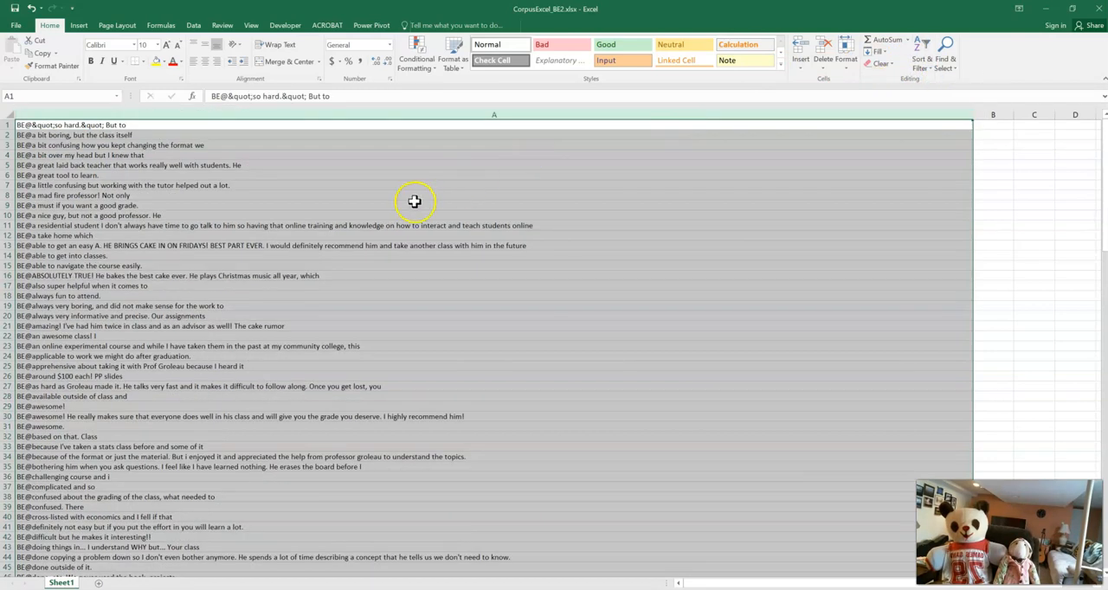
click(342, 192)
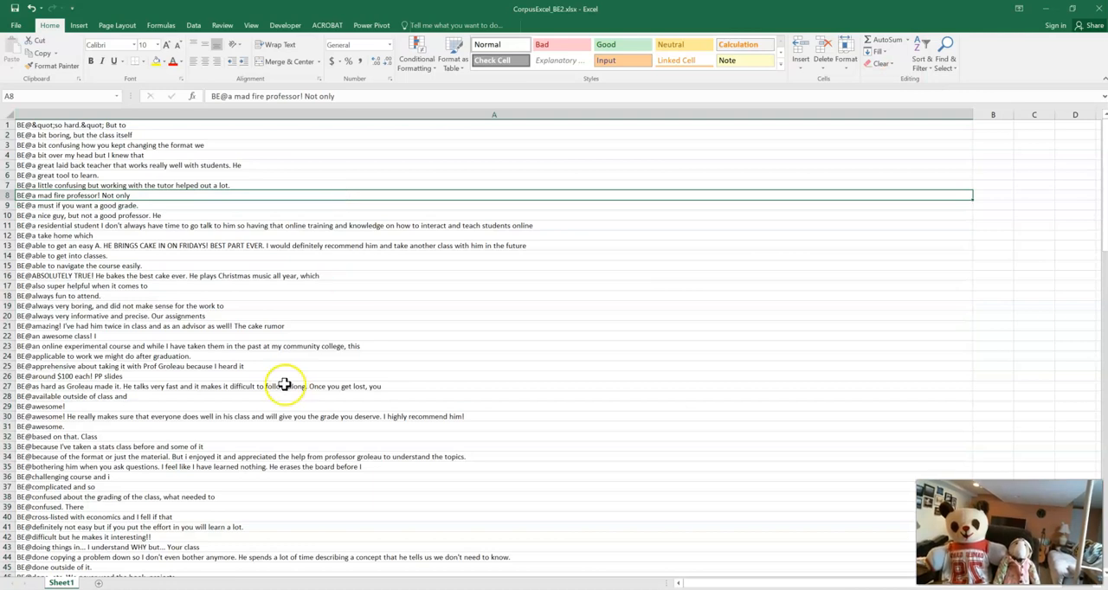
Compare AntConc's concordance hits for "BE" with the sorted fragments at the start of column A, finishing back in Excel.
key(alt+Tab)
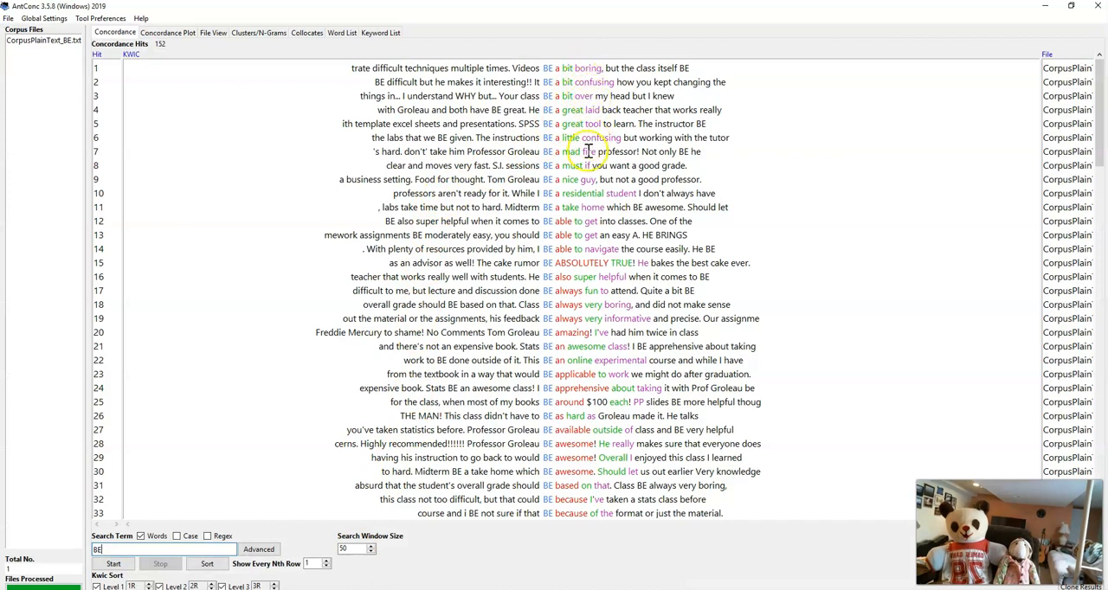
click(1045, 6)
click(62, 124)
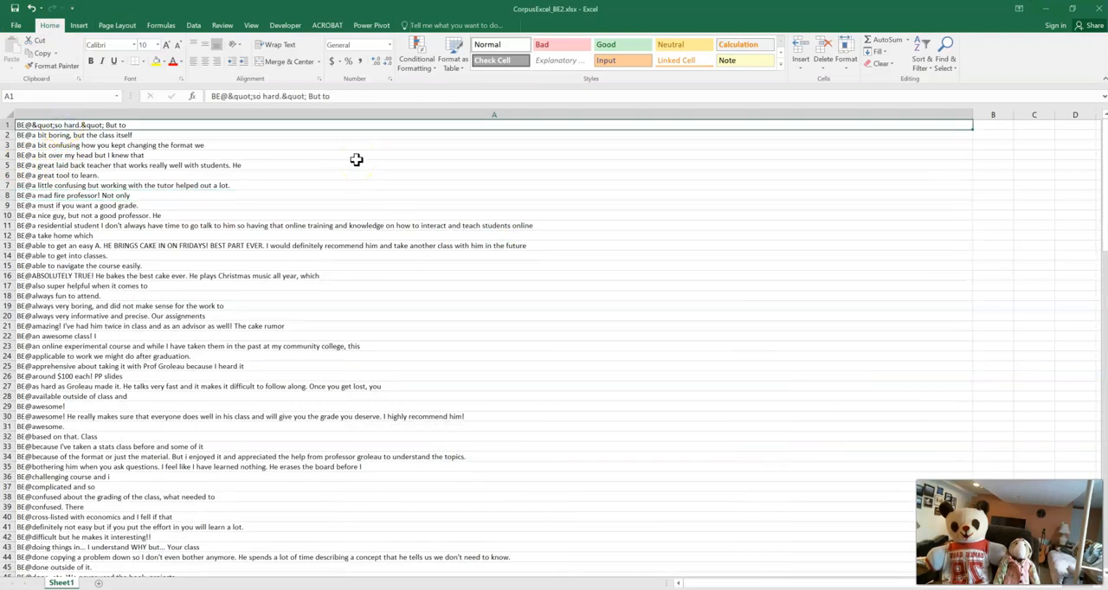
click(112, 145)
click(118, 157)
click(122, 167)
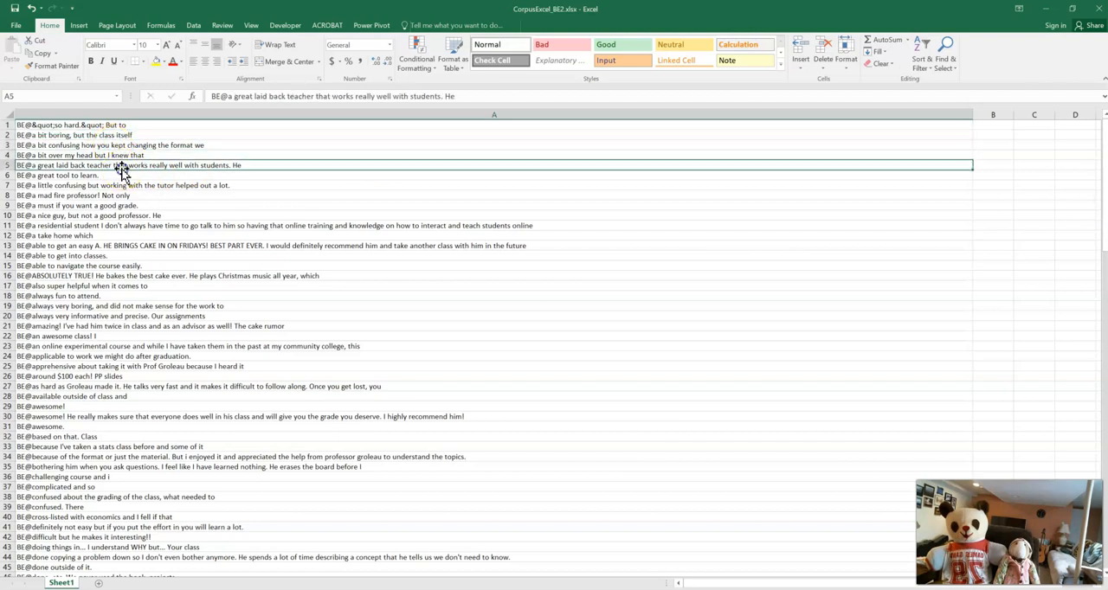
mouse_move(241, 589)
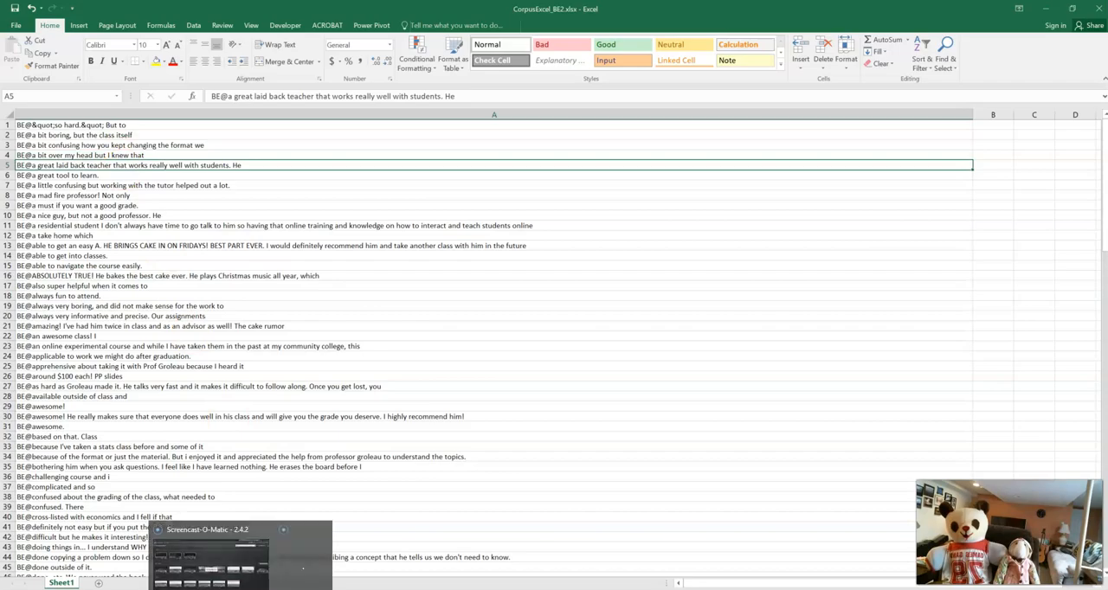
click(407, 589)
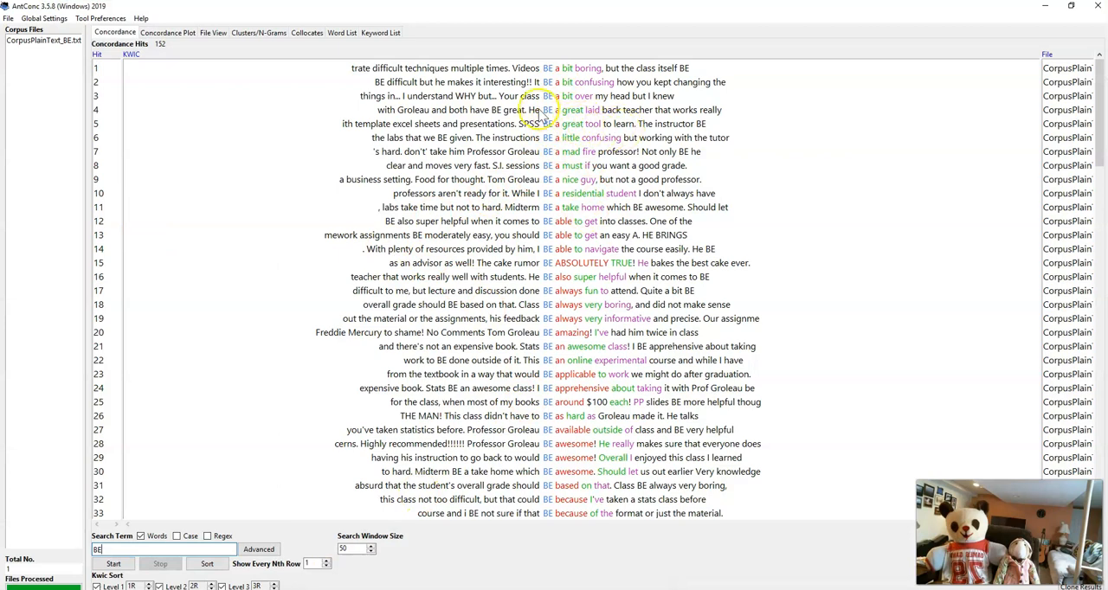
click(1042, 6)
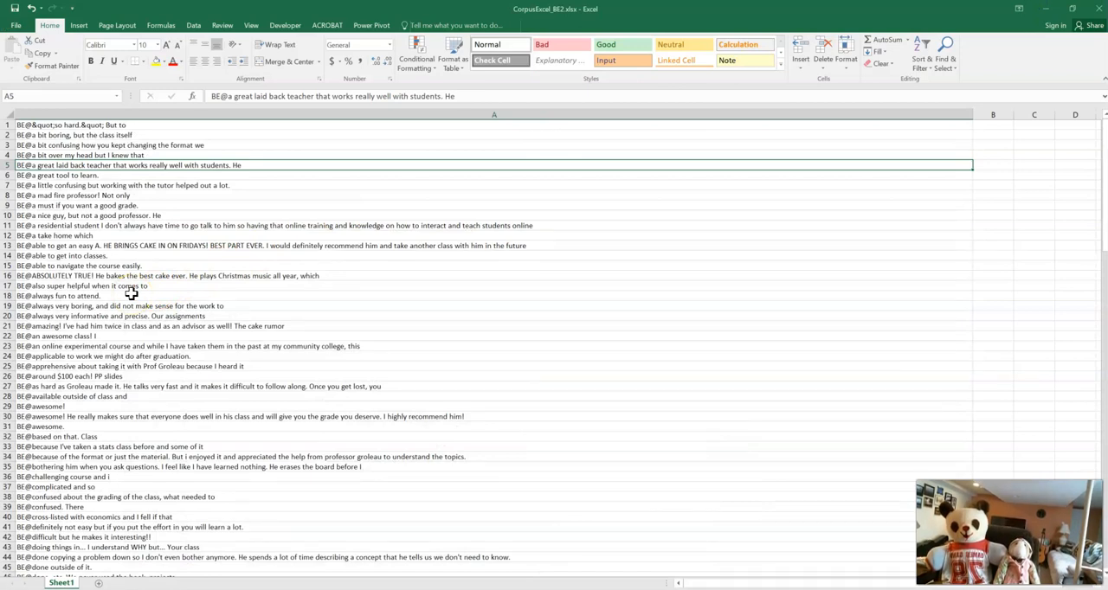
Look through the sorted list in column A and examine the fragments whose first word after BE@ is "a".
scroll(74, 390, down, 20)
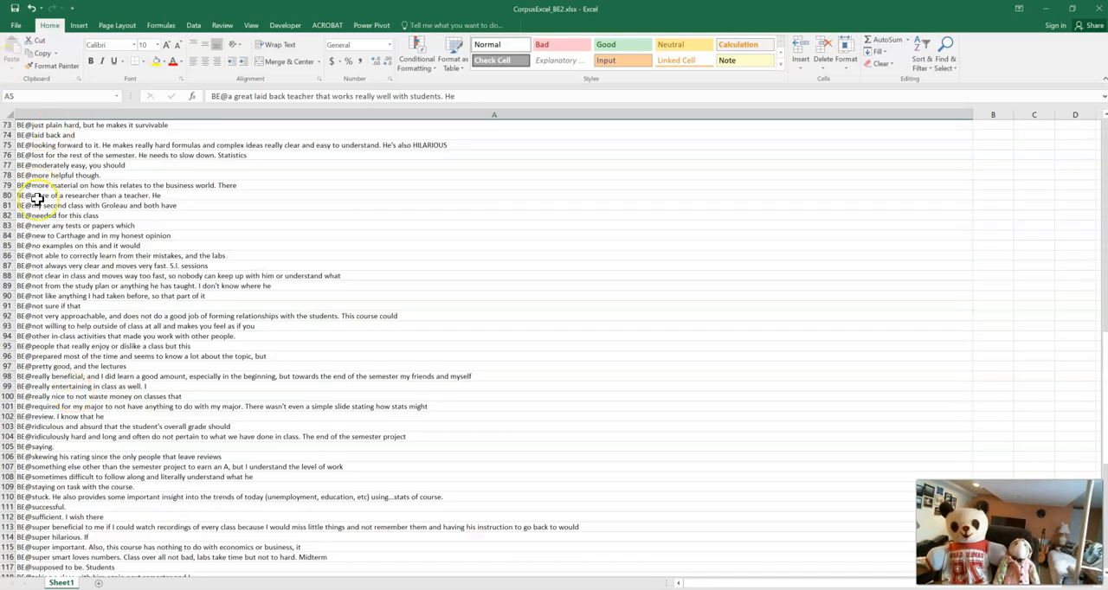
scroll(36, 198, up, 20)
click(24, 114)
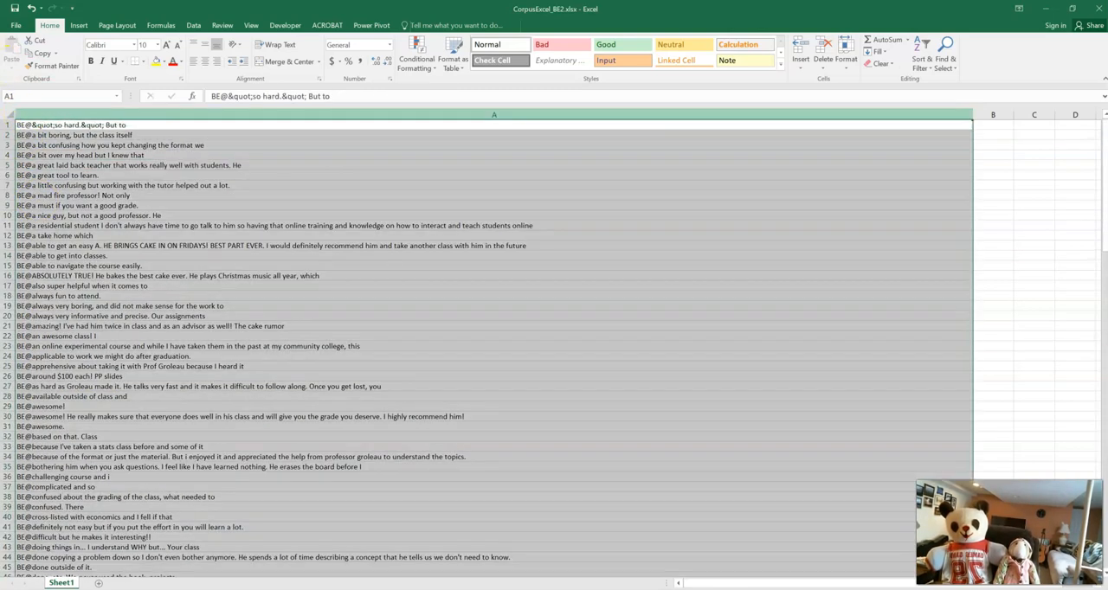
click(102, 227)
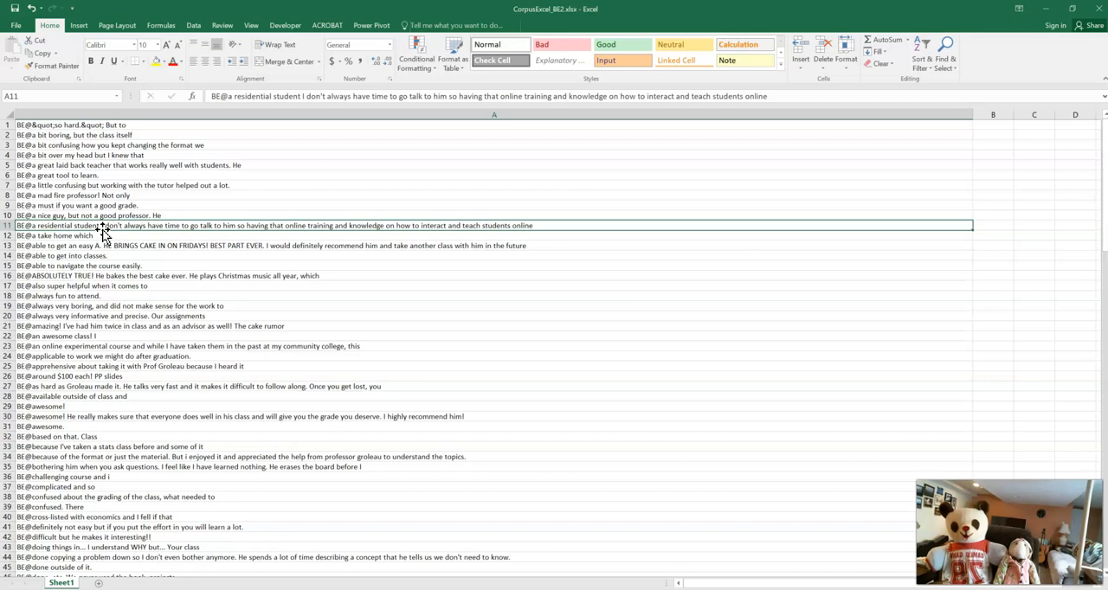
click(32, 136)
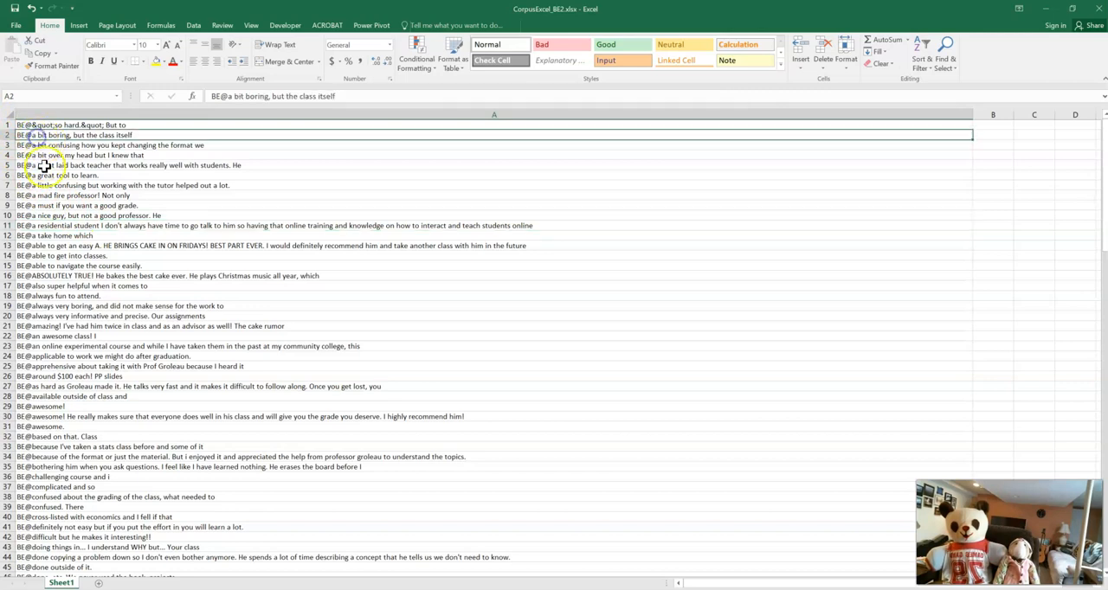
click(35, 156)
click(33, 175)
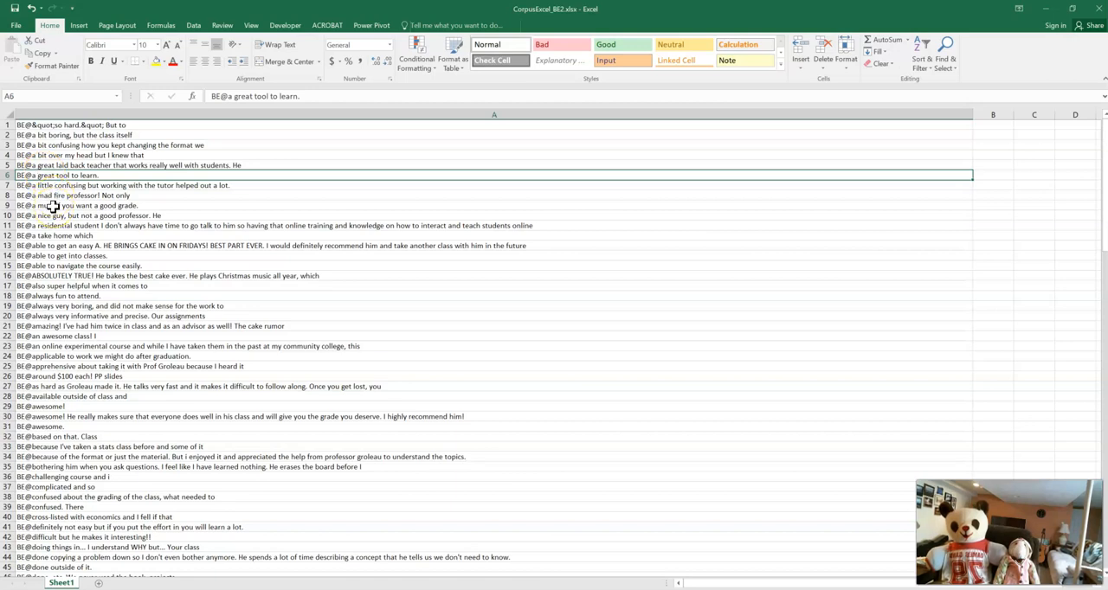
Examine the group of "very" fragments in rows 133 to 146 and skim the rest of the sorted list.
scroll(53, 206, down, 20)
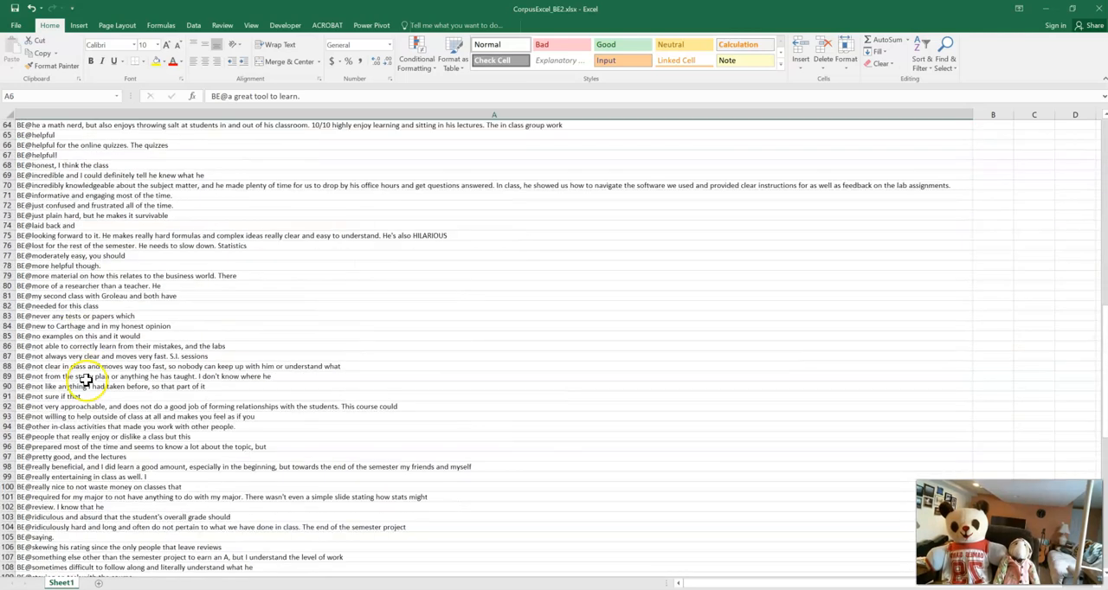
scroll(86, 383, down, 20)
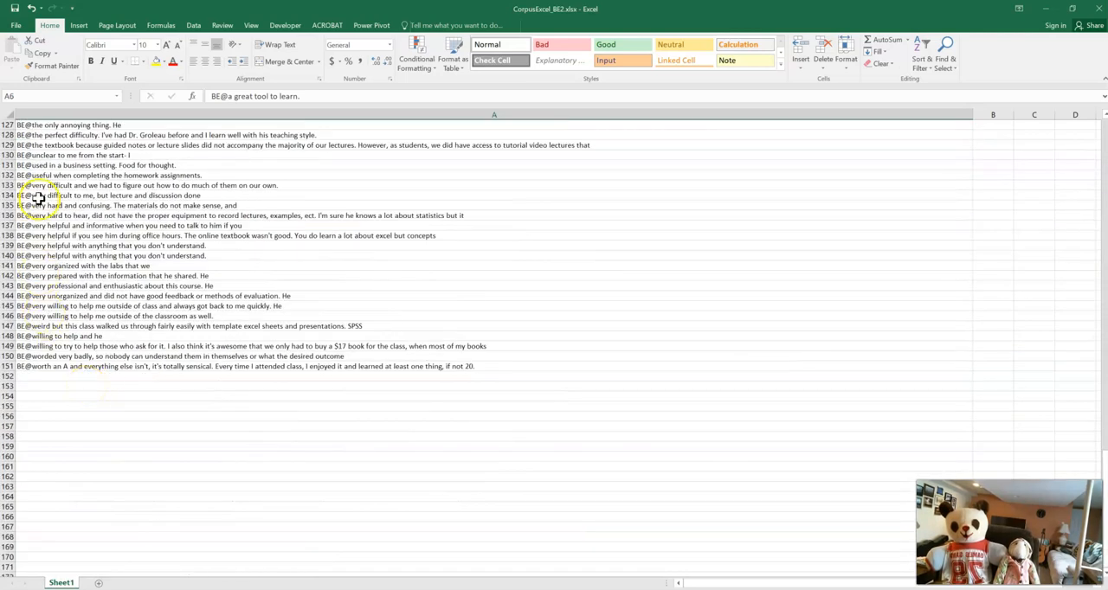
drag(9, 185, 32, 316)
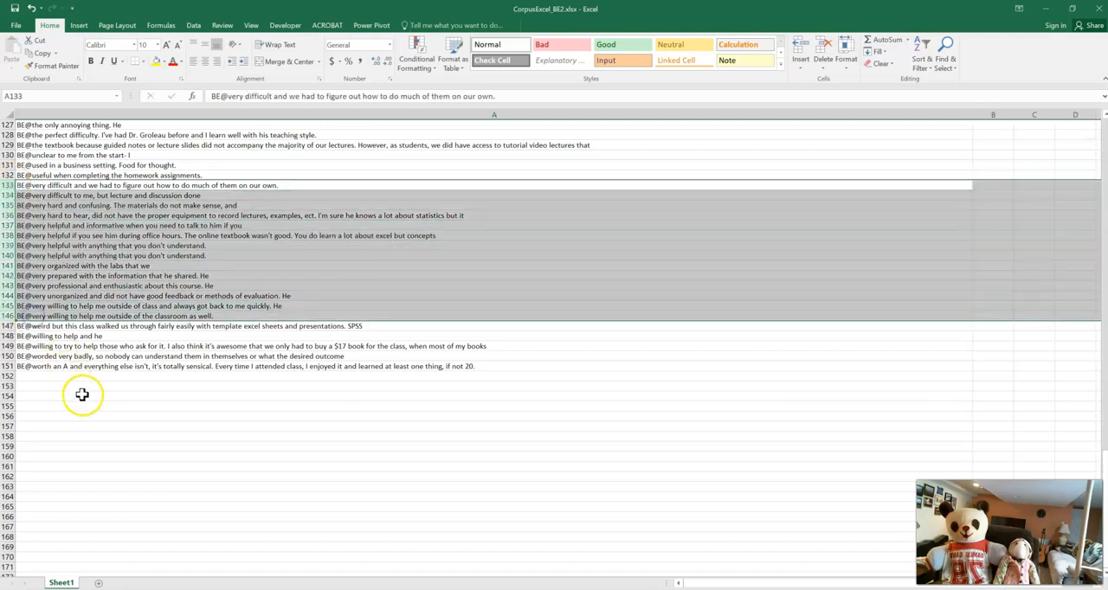
click(81, 396)
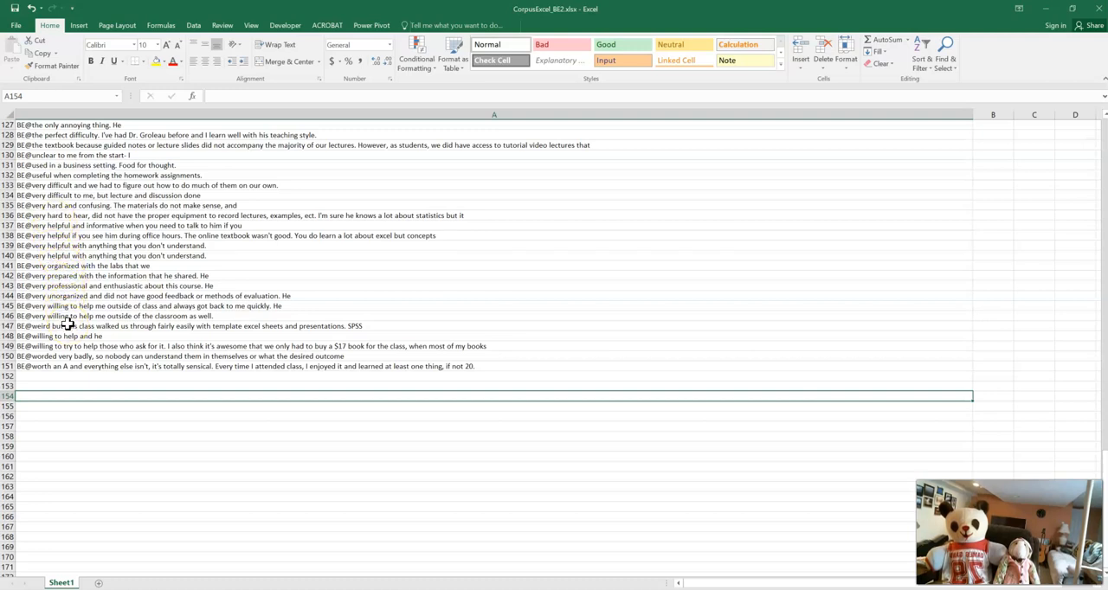
scroll(68, 324, up, 20)
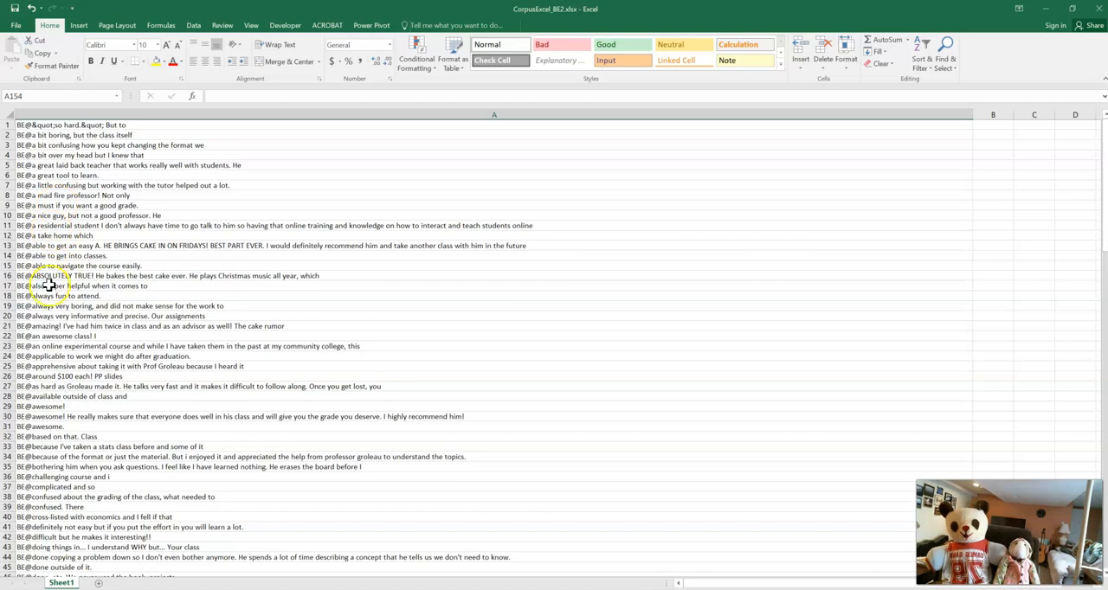
scroll(50, 386, down, 15)
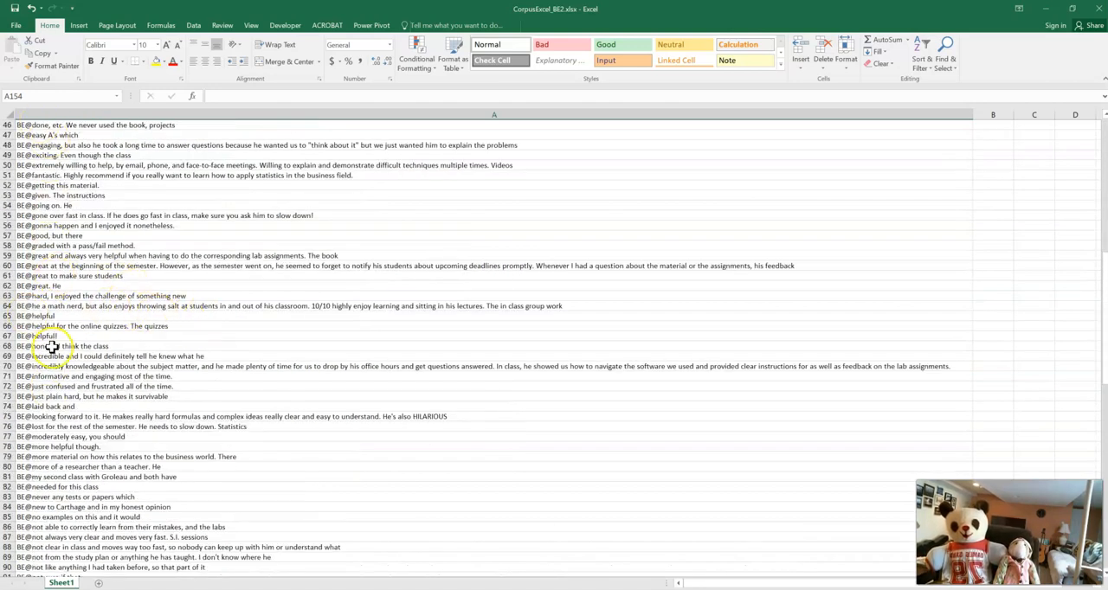
scroll(50, 346, down, 10)
scroll(51, 346, up, 20)
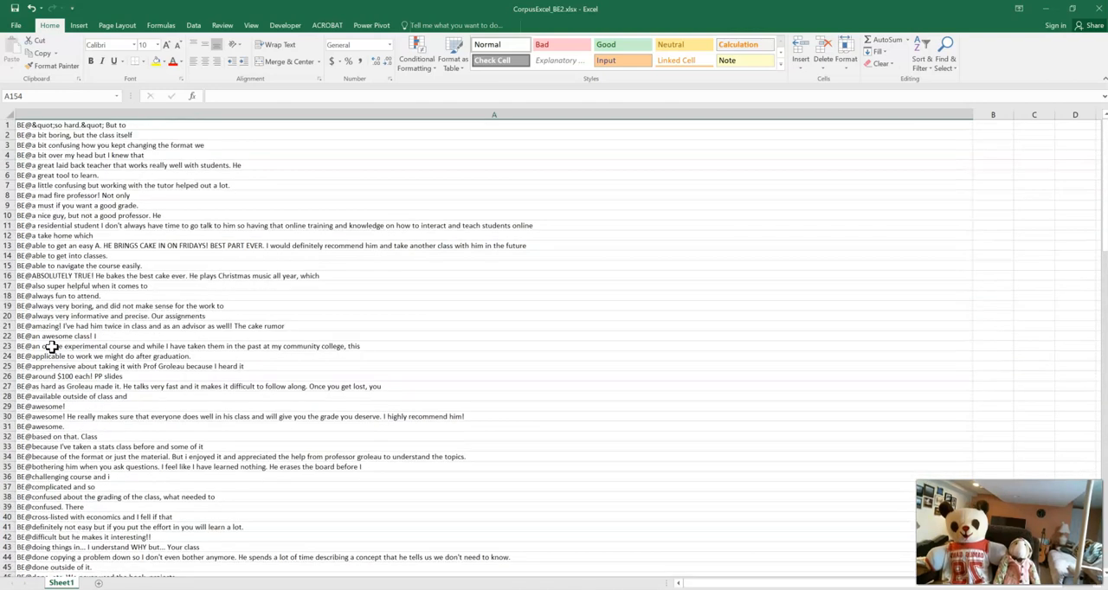